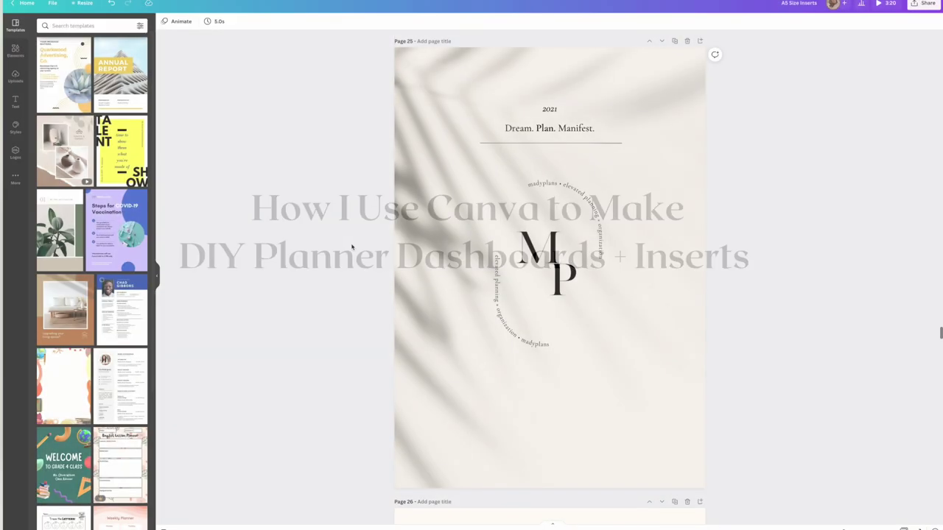
Step: Scroll through the A5 Size Inserts pages to review them
scroll(351, 247, "down", 1)
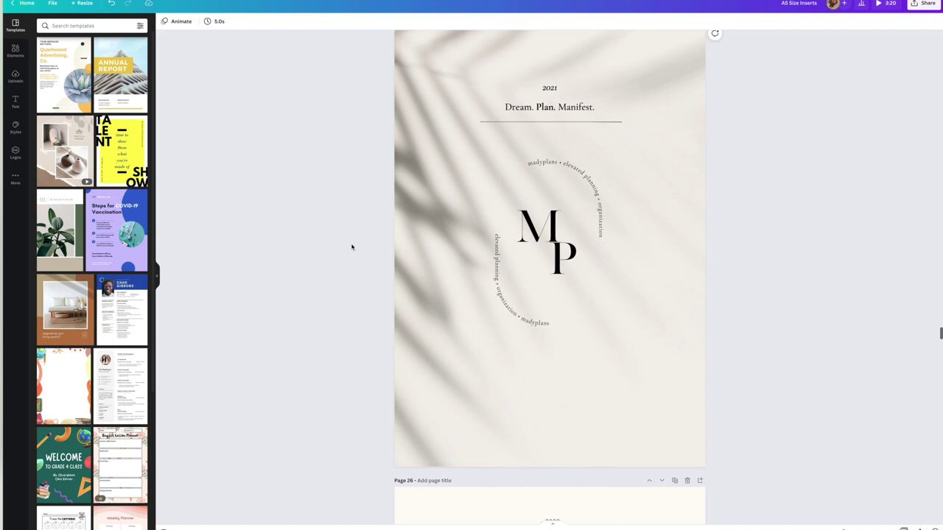
scroll(252, 309, "down", 5)
scroll(251, 309, "down", 2)
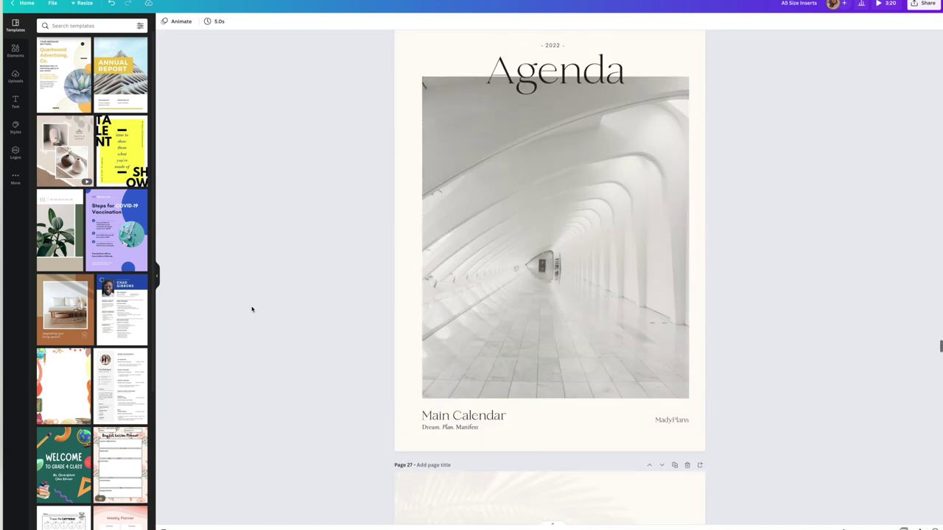
scroll(265, 362, "down", 7)
scroll(280, 305, "up", 2)
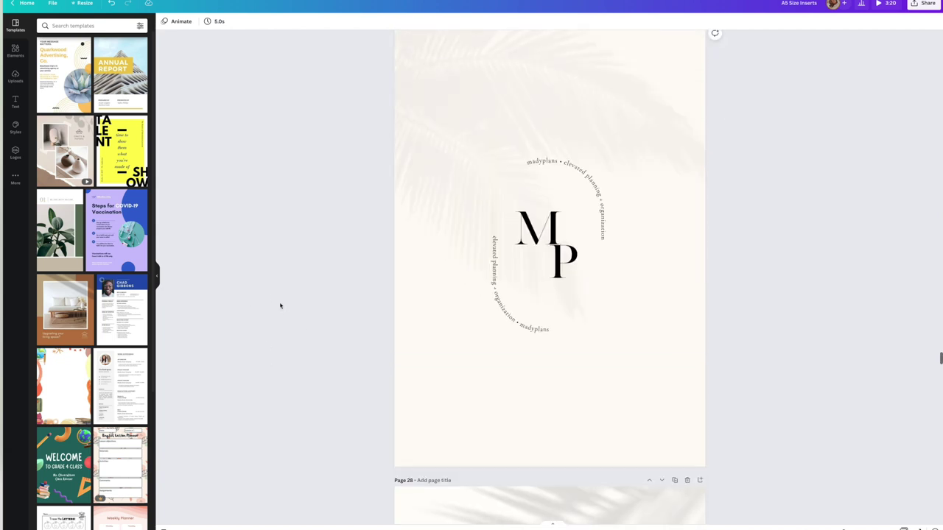
scroll(301, 383, "down", 5)
scroll(301, 383, "down", 3)
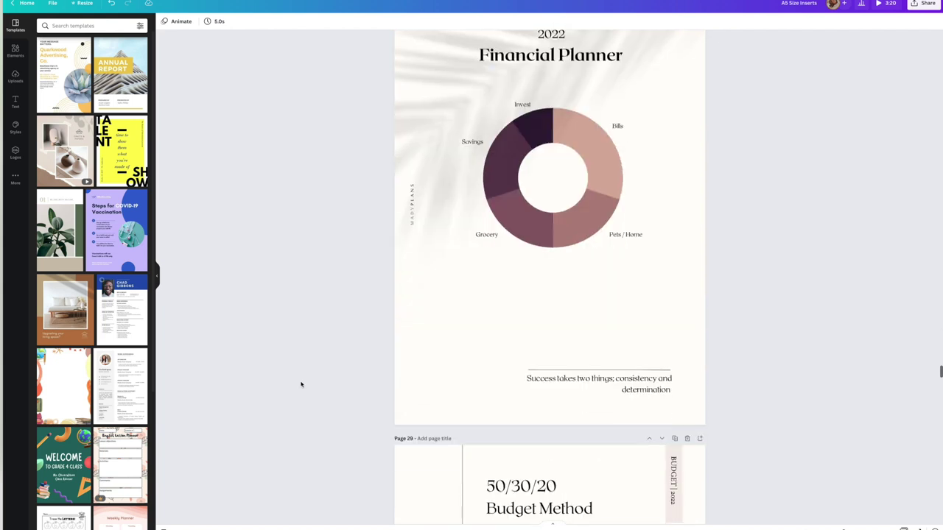
scroll(300, 383, "up", 1)
scroll(334, 393, "down", 5)
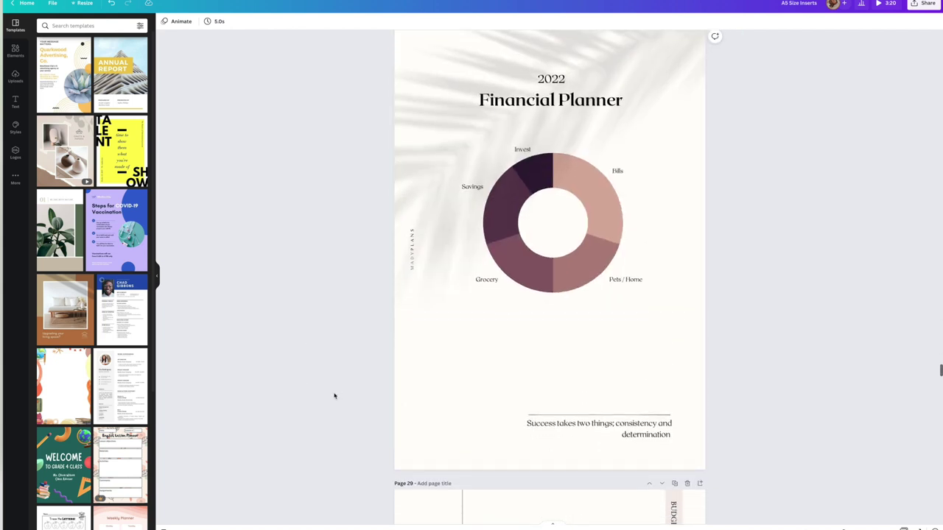
scroll(611, 332, "down", 1)
scroll(615, 343, "down", 1)
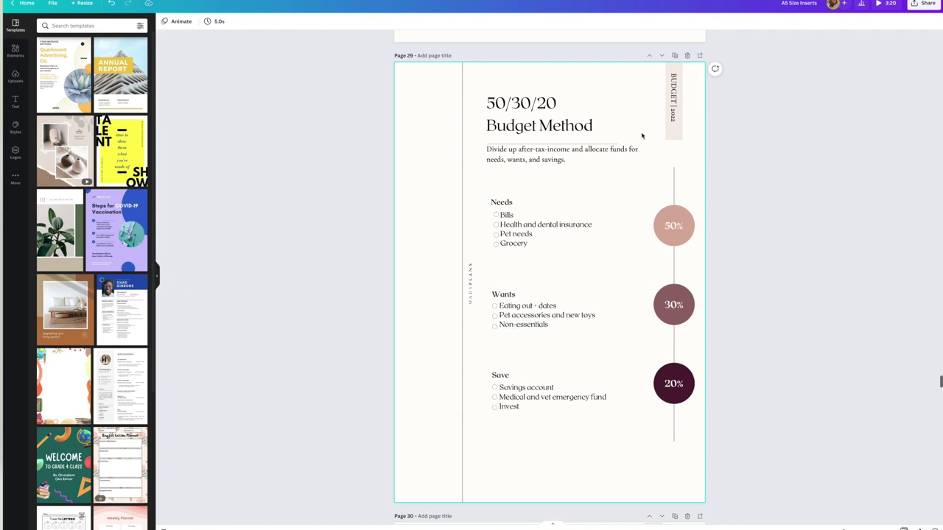
scroll(204, 405, "down", 5)
scroll(204, 404, "down", 8)
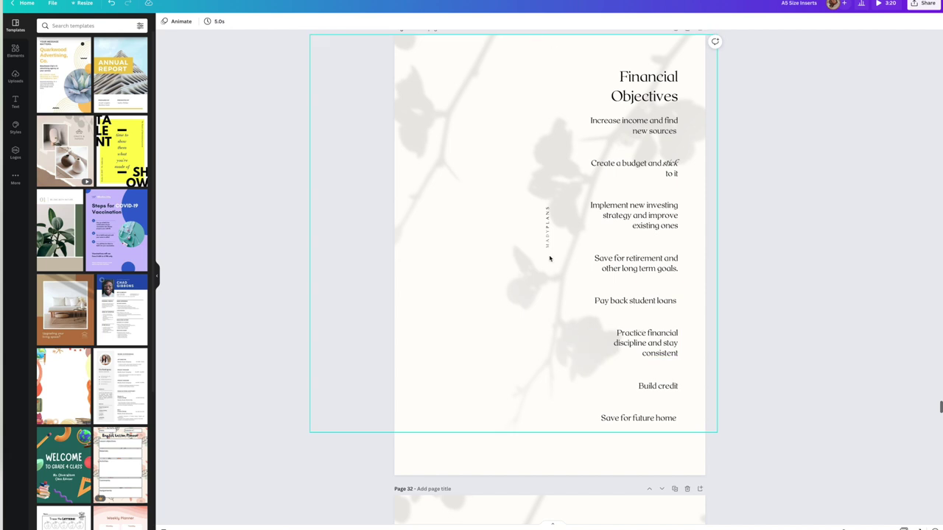
scroll(351, 430, "down", 10)
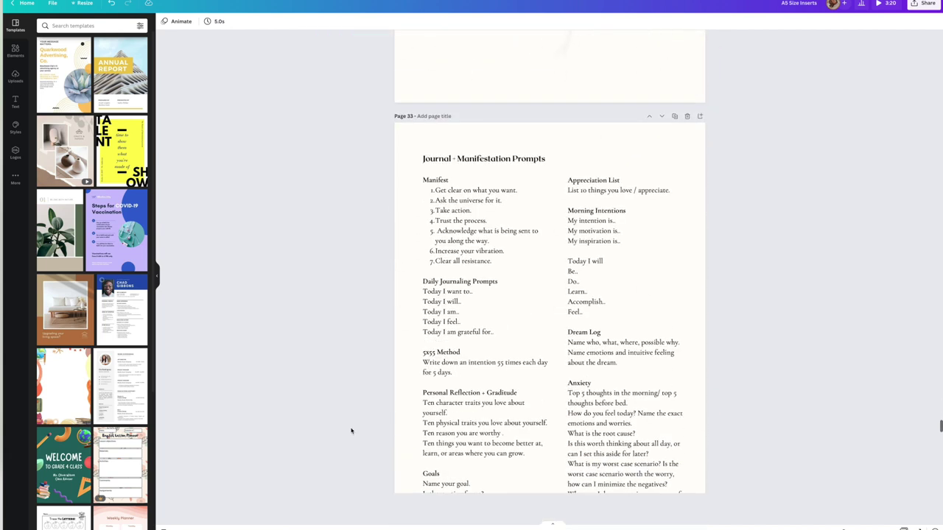
scroll(352, 430, "down", 3)
scroll(352, 430, "up", 20)
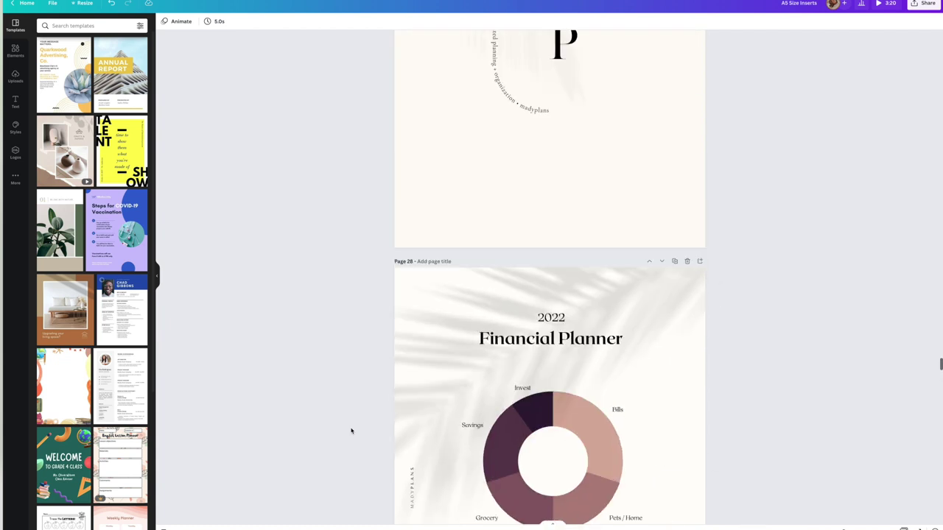
scroll(351, 430, "up", 3)
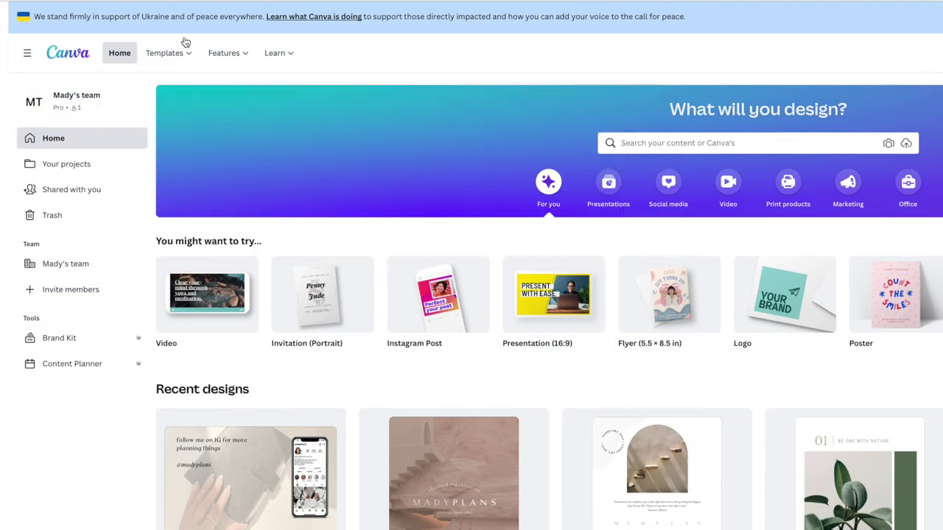
Step: Open the Custom size fields and the units list, then search Google for 'paper size'
mouse_move(185, 53)
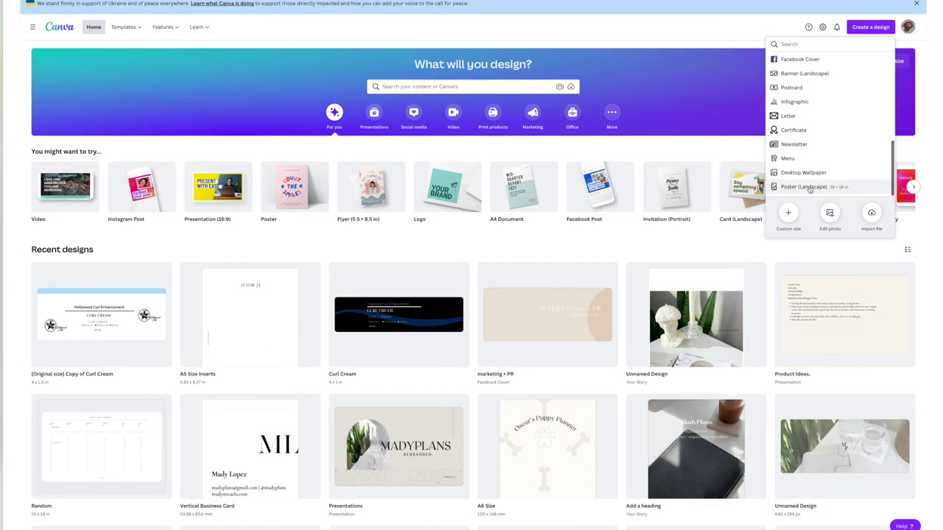
scroll(825, 101, "up", 5)
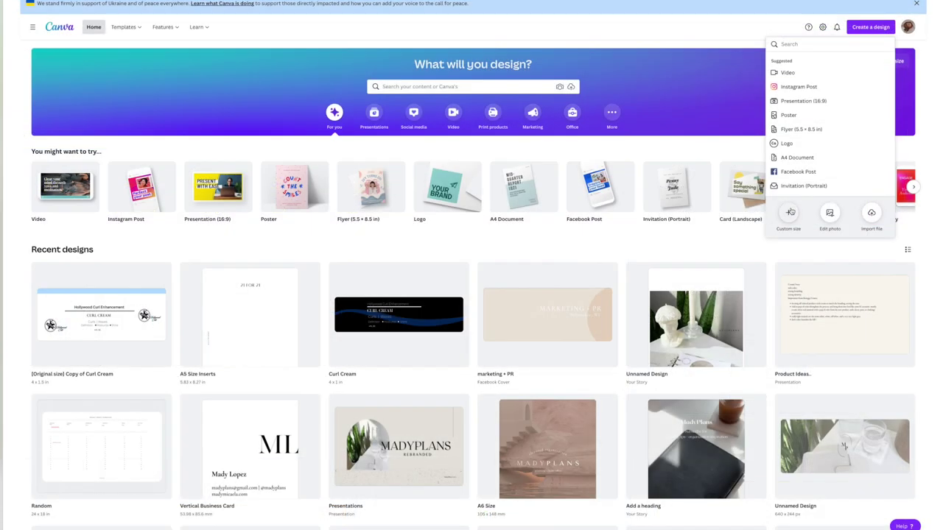
left_click(671, 369)
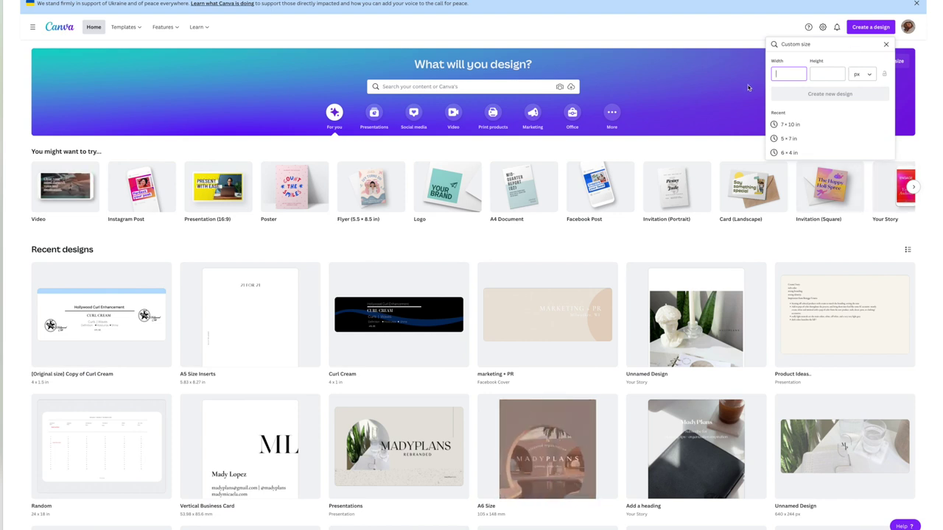
left_click(864, 76)
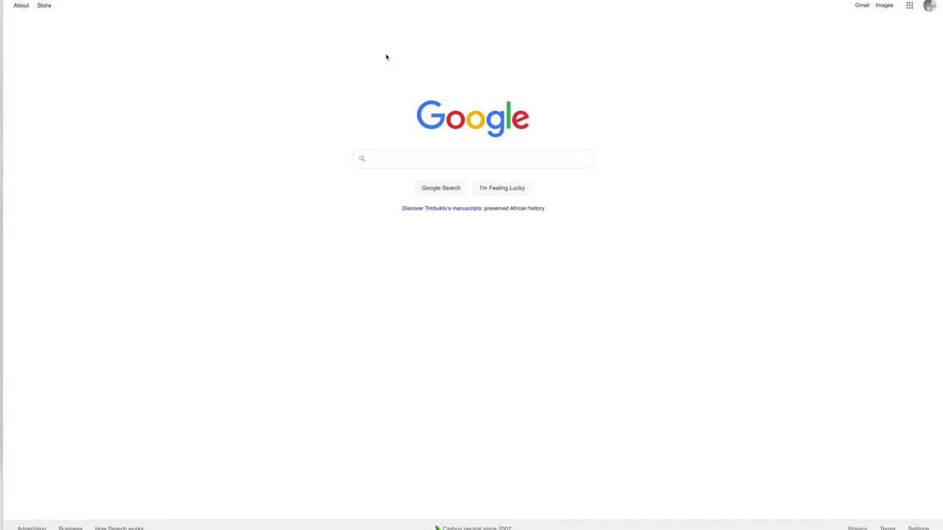
type("paper siz")
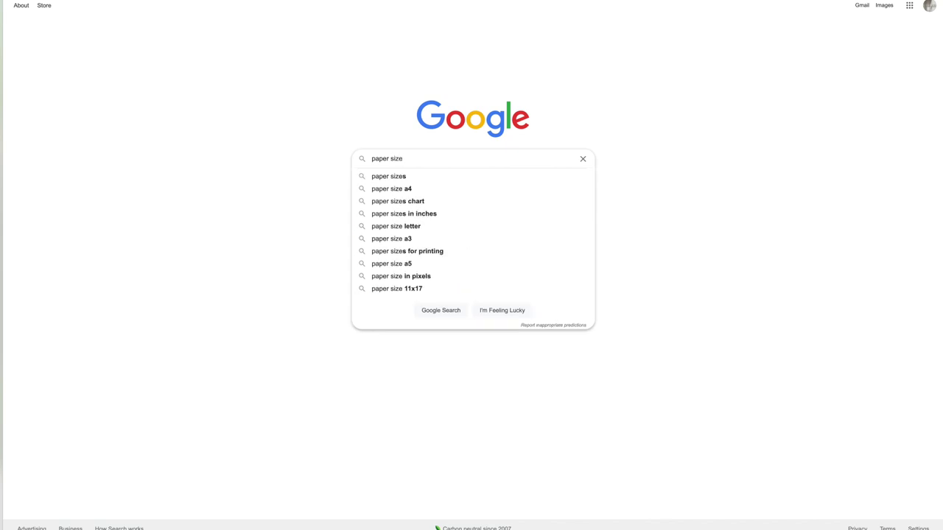
type("e")
Step: Search for a paper sizes chart and enlarge the A-series chart listing A5 as 148 × 210 mm
key("Down")
key("Down")
key("Down")
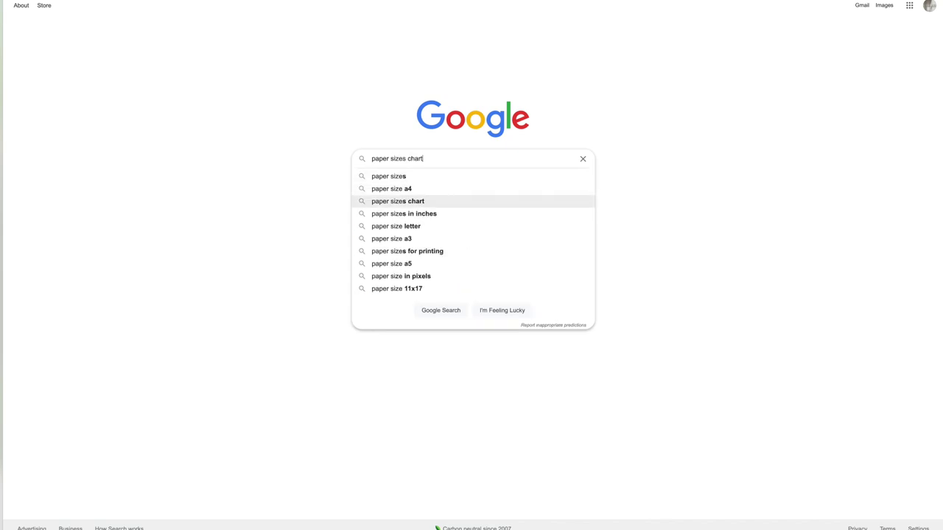
key("Return")
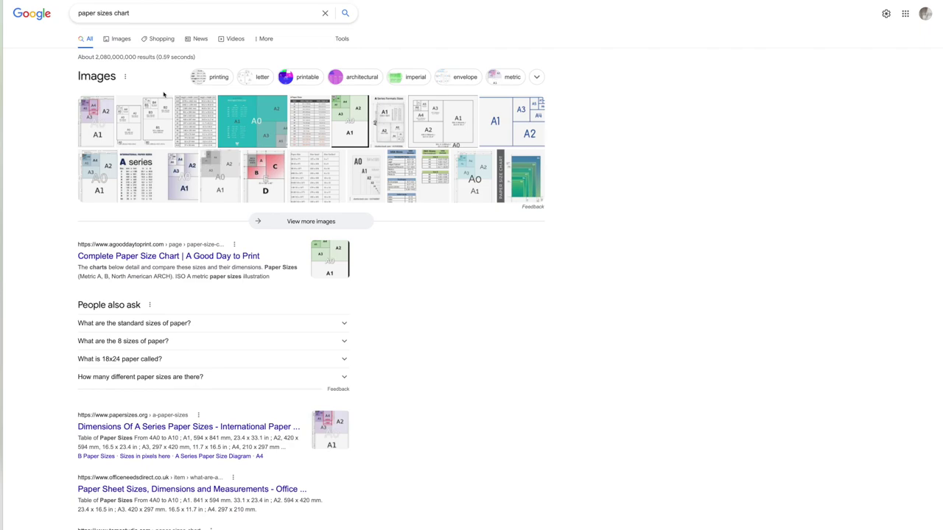
left_click(135, 180)
left_click(734, 89)
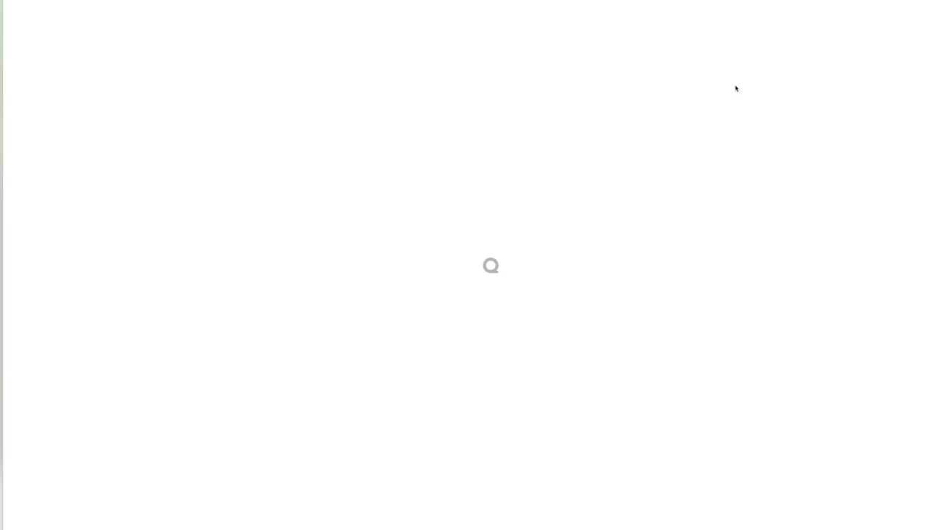
left_click(346, 325)
left_click(346, 324)
left_click(346, 324)
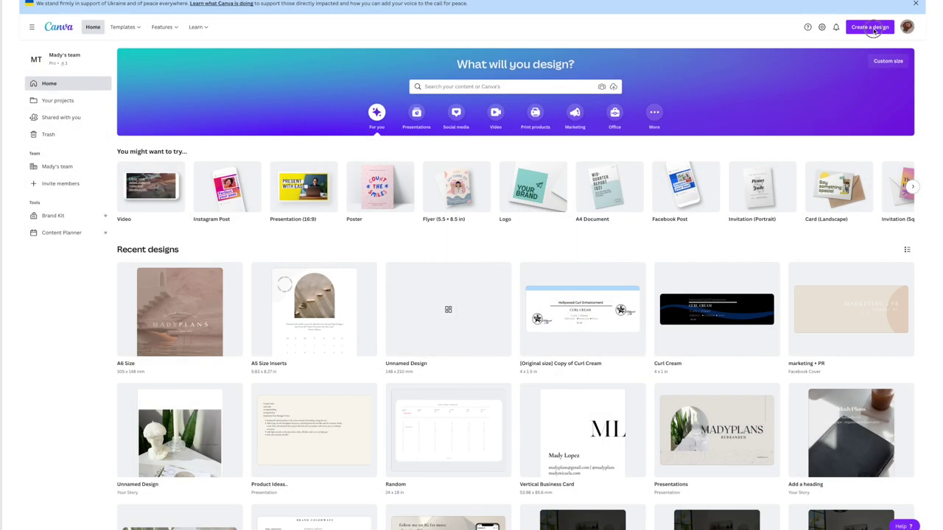
Step: Create a new custom-size design of 148 × 210 mm
left_click(871, 27)
left_click(792, 68)
type("148")
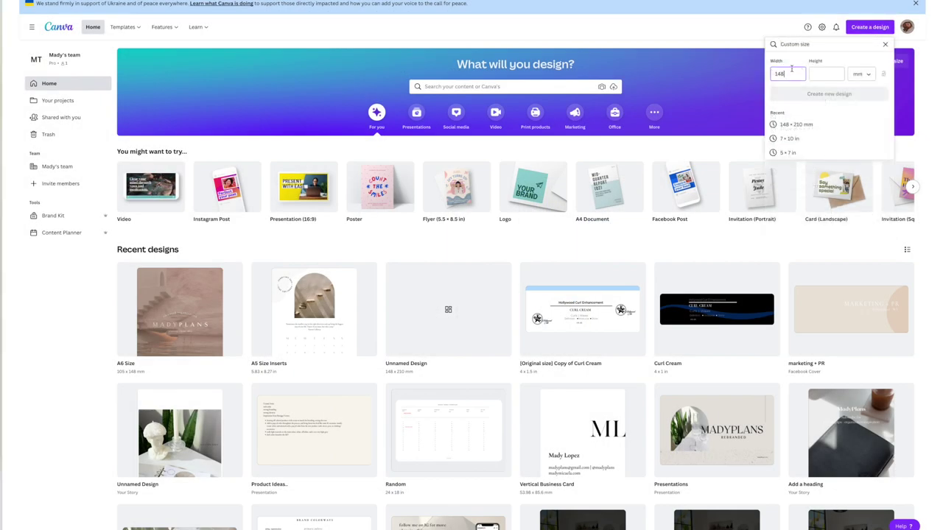
left_click(824, 74)
type("210")
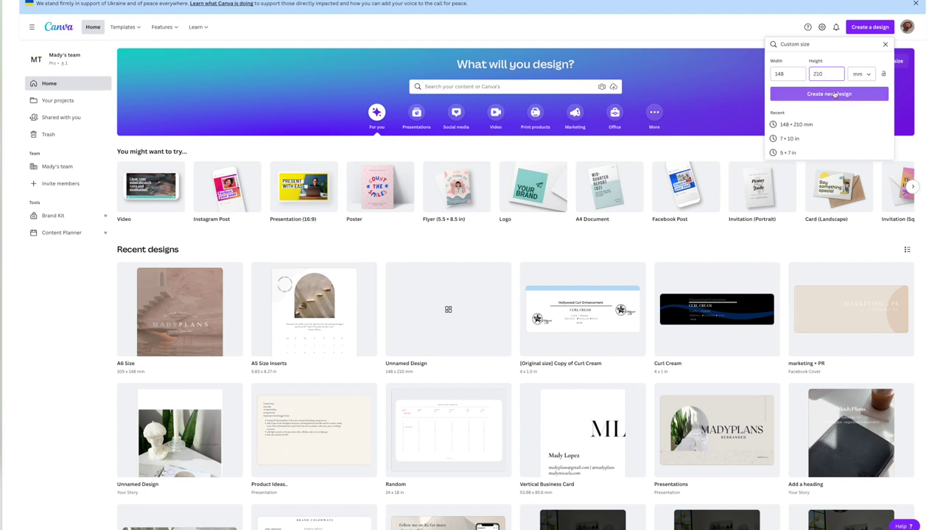
left_click(851, 94)
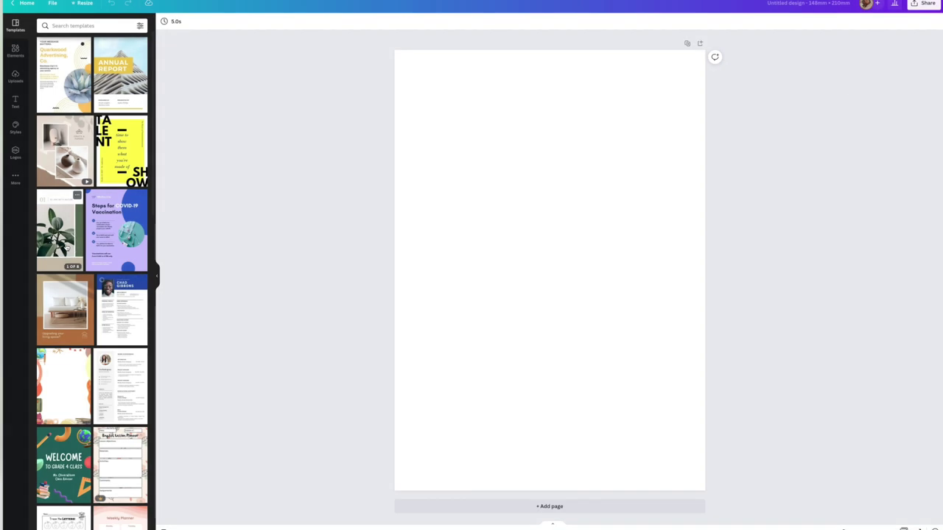
Step: Apply the Green Beige Modern Minimalist template and add a blank second page
left_click(67, 247)
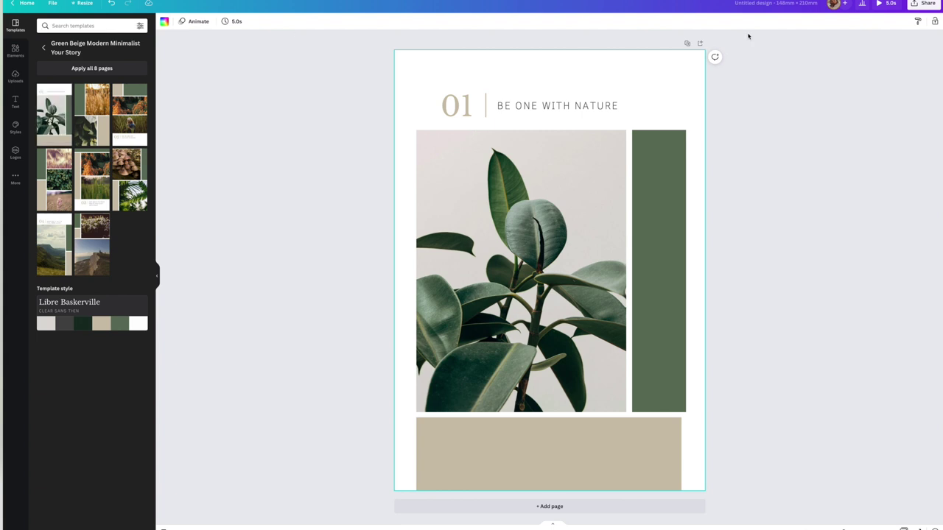
left_click(700, 44)
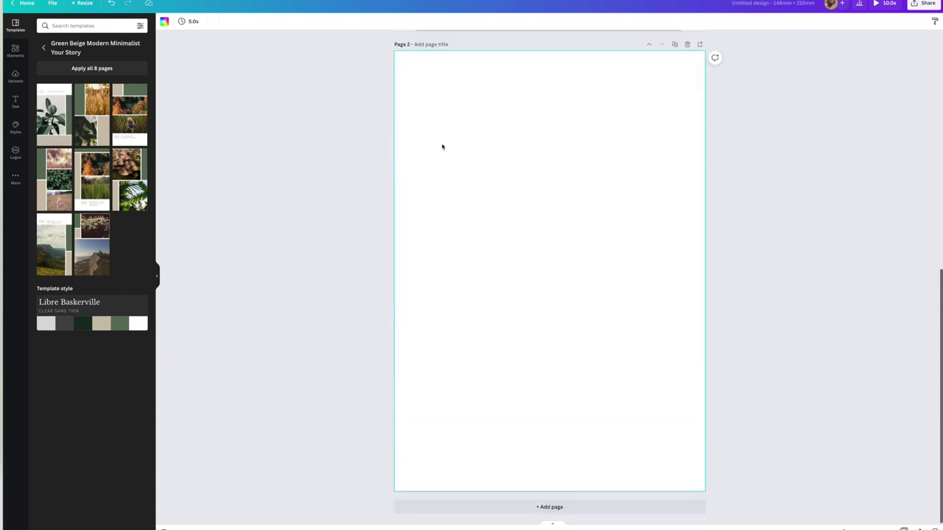
scroll(588, 95, "up", 5)
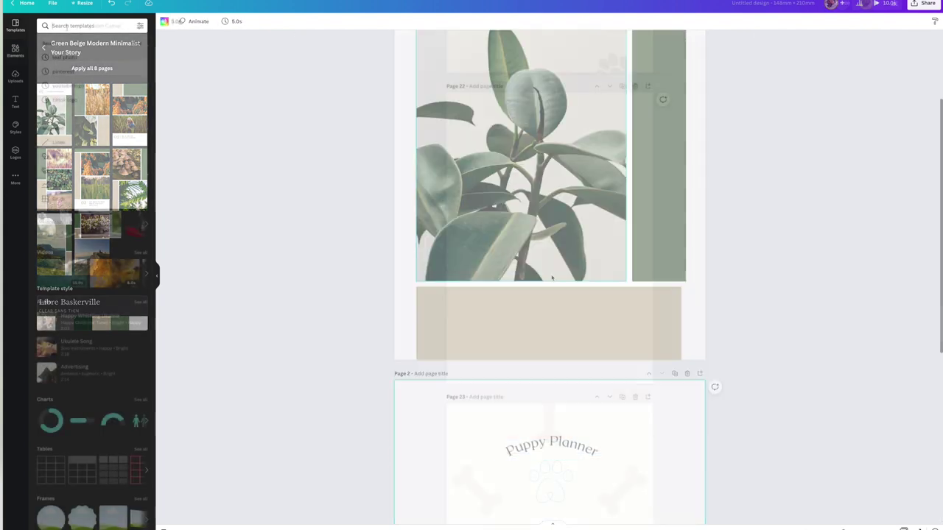
Step: Search the elements for 'puppy', then for 'dog bones'
left_click(66, 26)
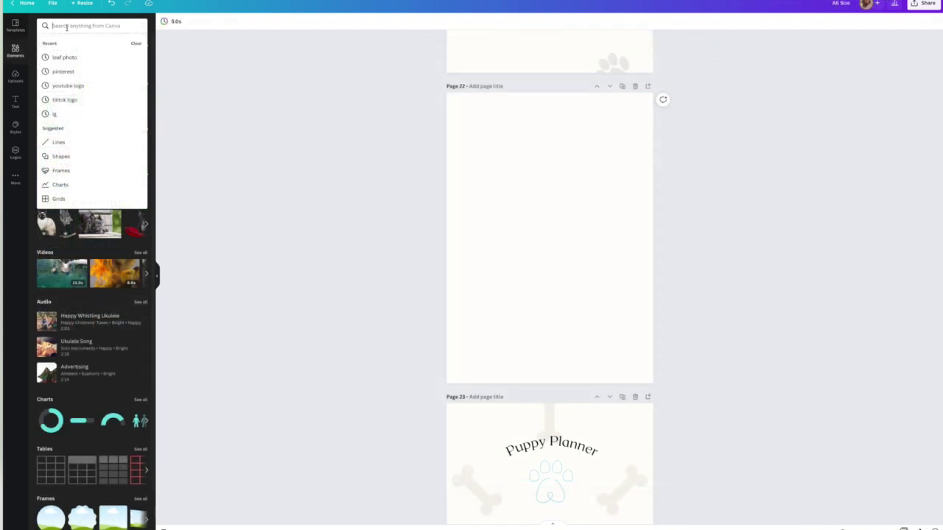
type("puppy")
key("Return")
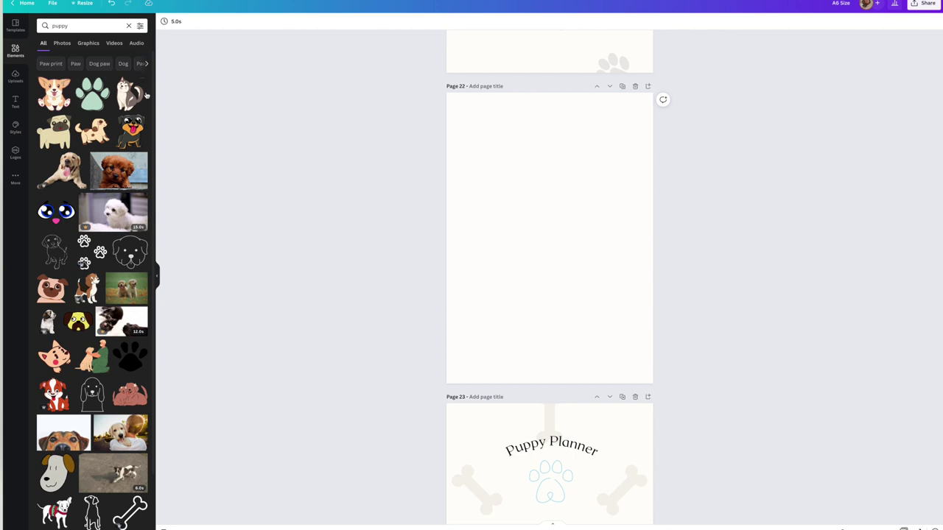
scroll(80, 243, "down", 5)
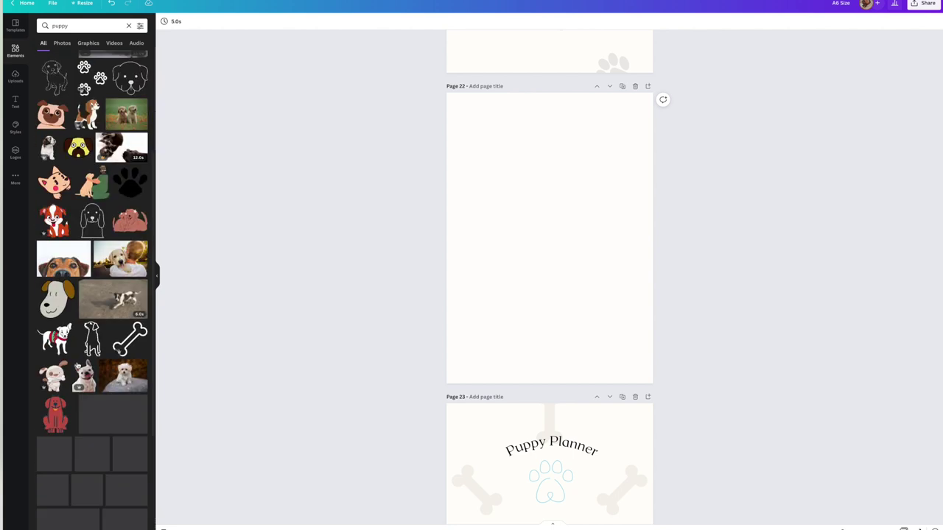
scroll(77, 361, "up", 5)
left_click(81, 26)
key("ctrl+a")
type("b")
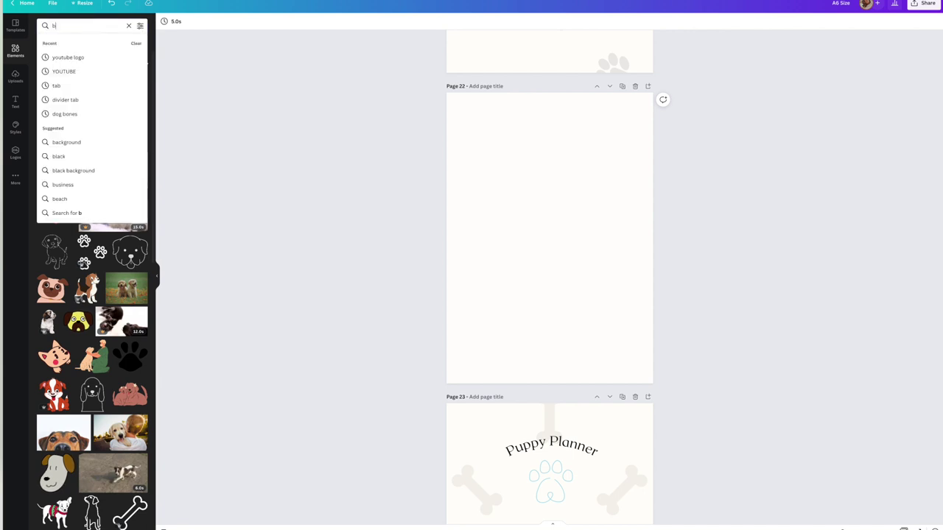
key("BackSpace")
type("dog bones")
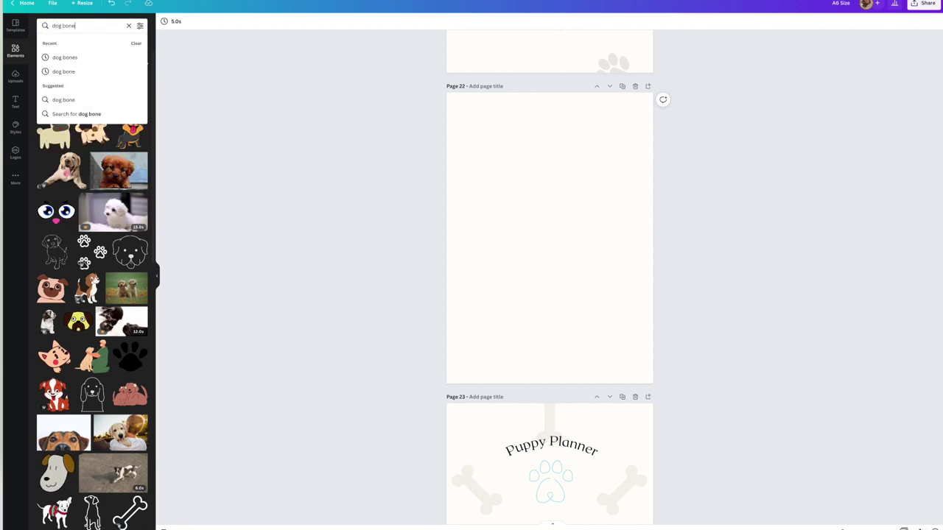
key("Return")
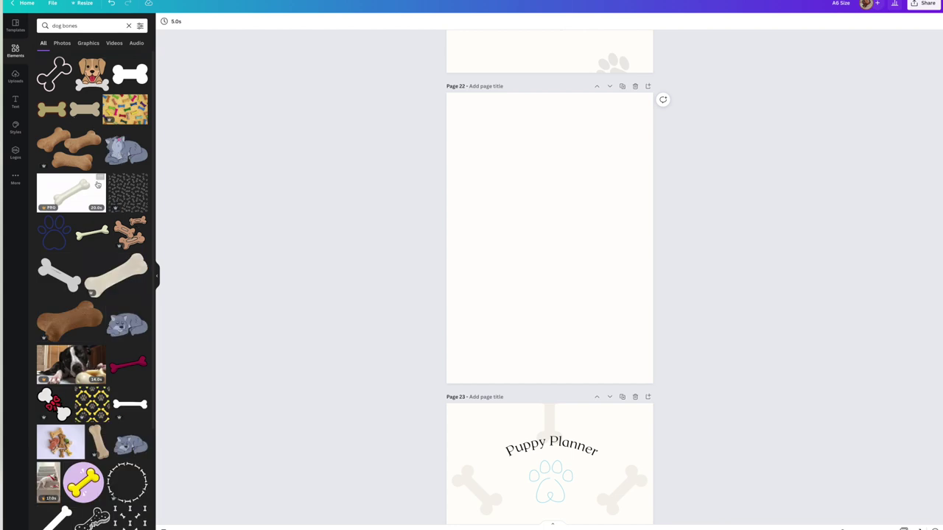
Step: Add the dark bone-pattern graphic to page 22 and stretch it across the page
left_click(133, 188)
left_click_drag(549, 240, 487, 140)
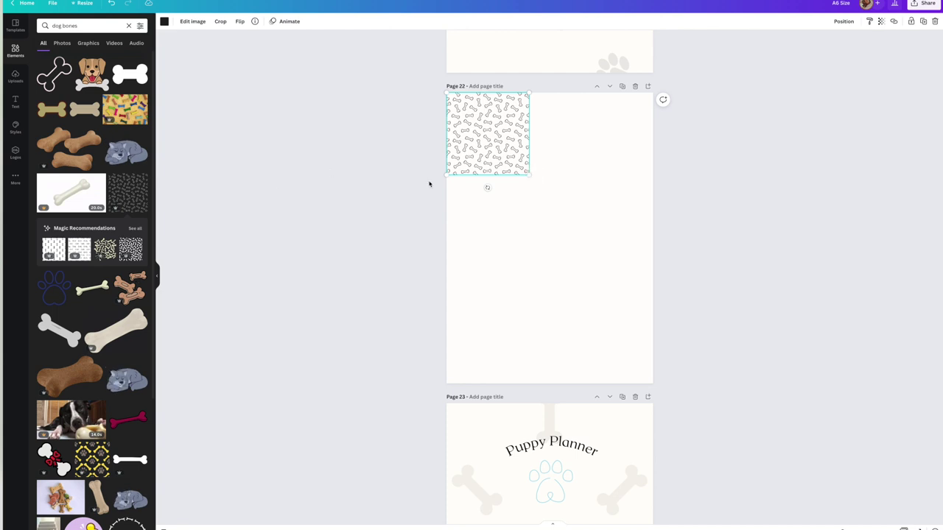
left_click_drag(529, 176, 533, 179)
left_click_drag(787, 507, 801, 525)
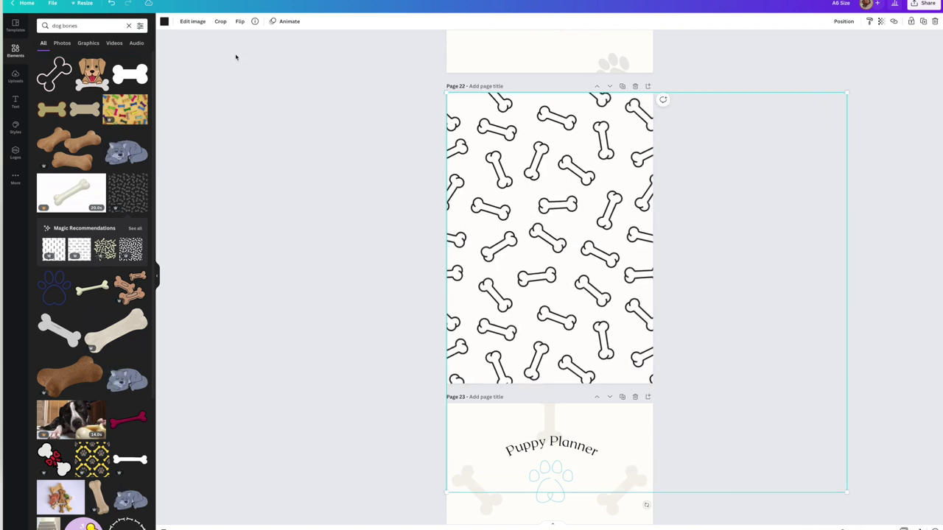
Step: Recolour the bone pattern a very light off-white
left_click(163, 21)
left_click(64, 77)
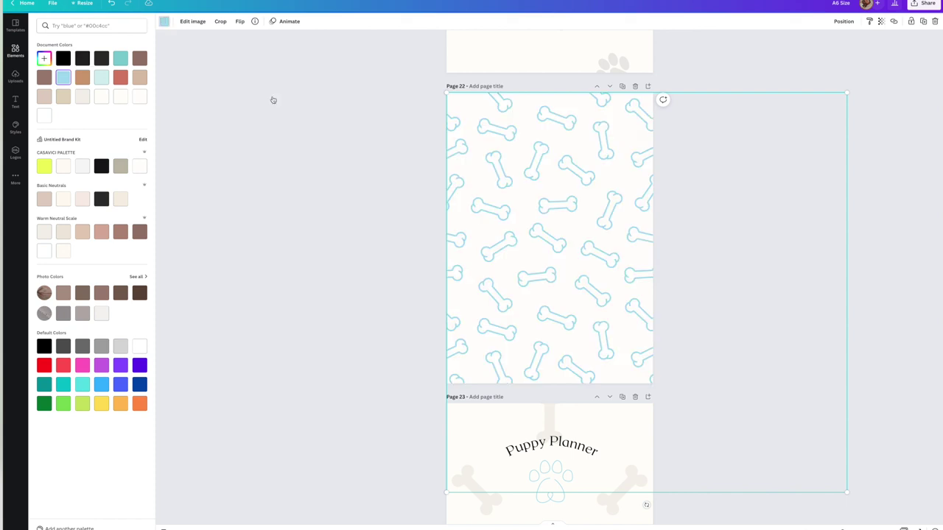
left_click(82, 96)
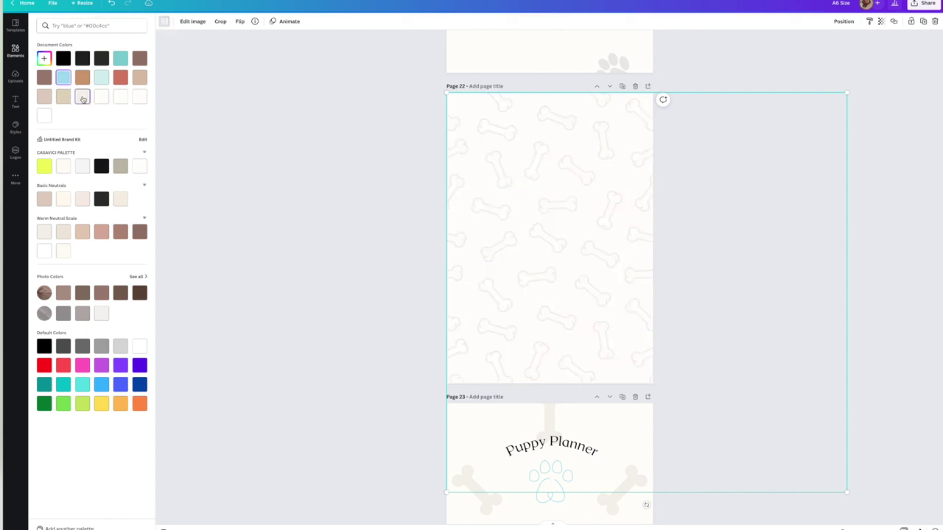
left_click(253, 174)
left_click(343, 174)
left_click(527, 157)
left_click_drag(527, 157, 463, 120)
left_click(285, 169)
scroll(264, 257, "down", 3)
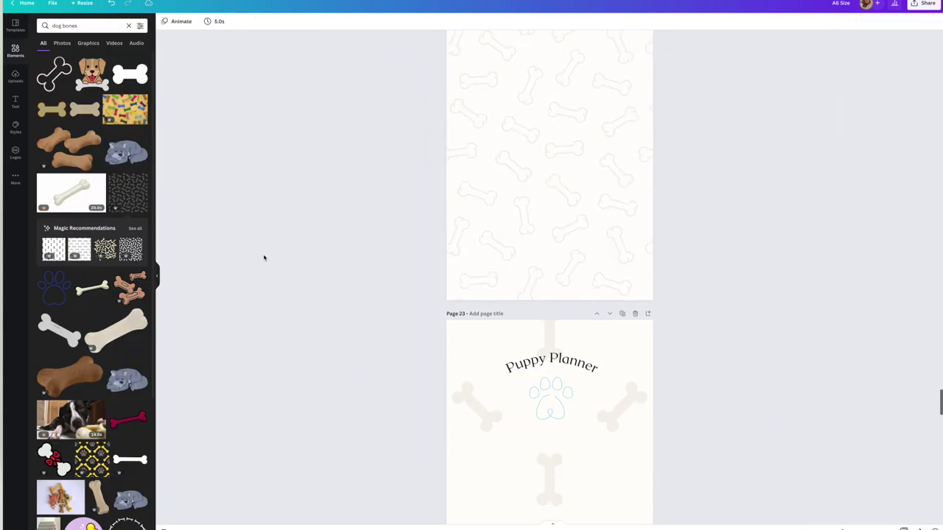
Step: Replace page 22's bone pattern with a dotted-bone pattern covering the page
scroll(264, 257, "up", 3)
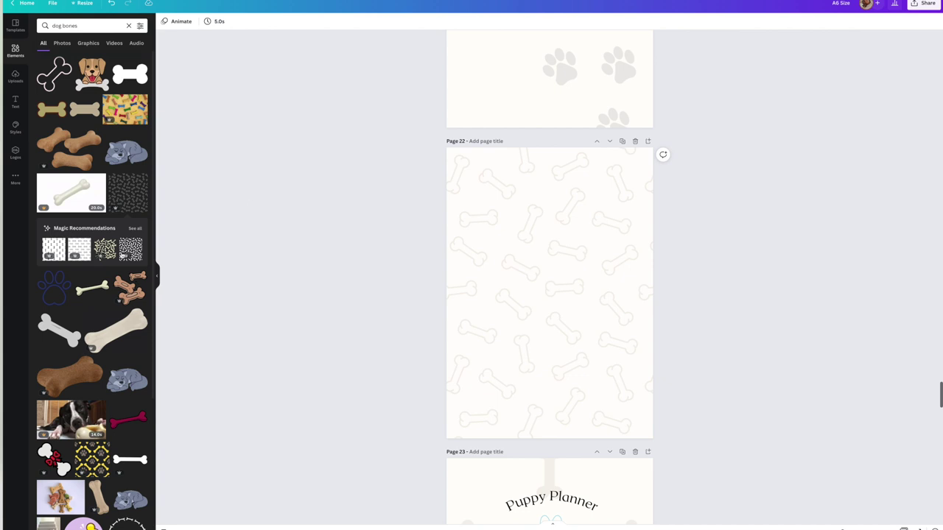
scroll(103, 239, "down", 3)
scroll(103, 239, "down", 3)
left_click(511, 233)
key("Delete")
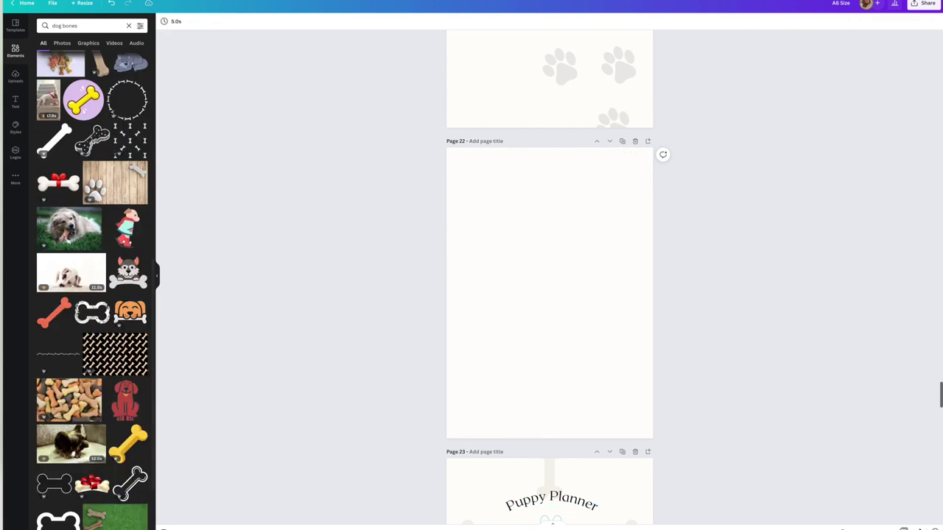
left_click(137, 139)
left_click_drag(550, 293, 486, 192)
left_click_drag(528, 239, 827, 498)
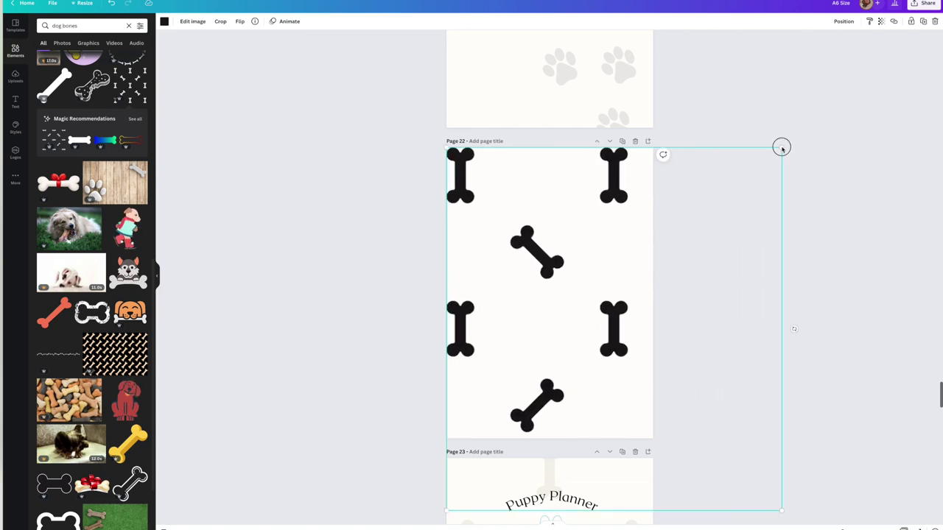
left_click_drag(781, 148, 707, 228)
left_click_drag(570, 372, 581, 288)
left_click_drag(448, 426, 424, 451)
Step: Nudge the dotted-bone pattern slightly left and recolour it light beige
scroll(329, 391, "down", 3)
scroll(568, 240, "up", 2)
left_click_drag(568, 240, 551, 242)
left_click(164, 21)
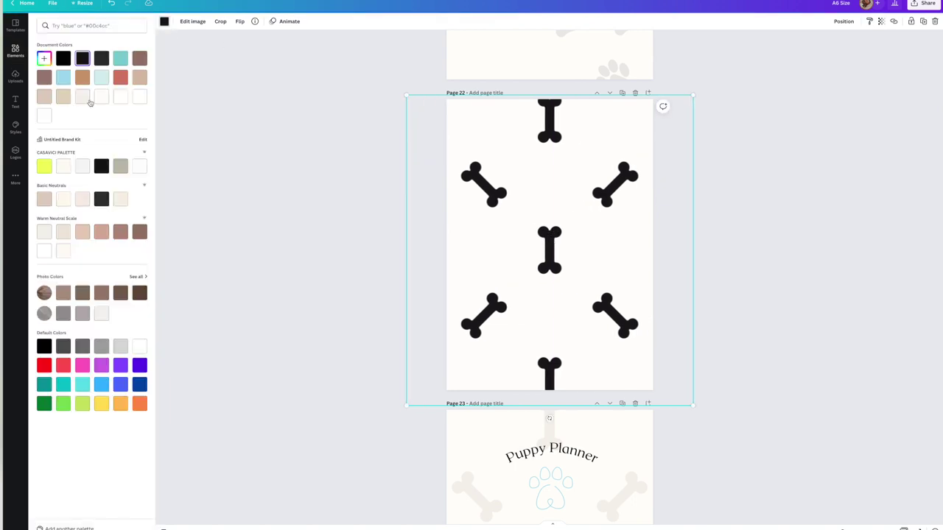
left_click(83, 95)
left_click(553, 251)
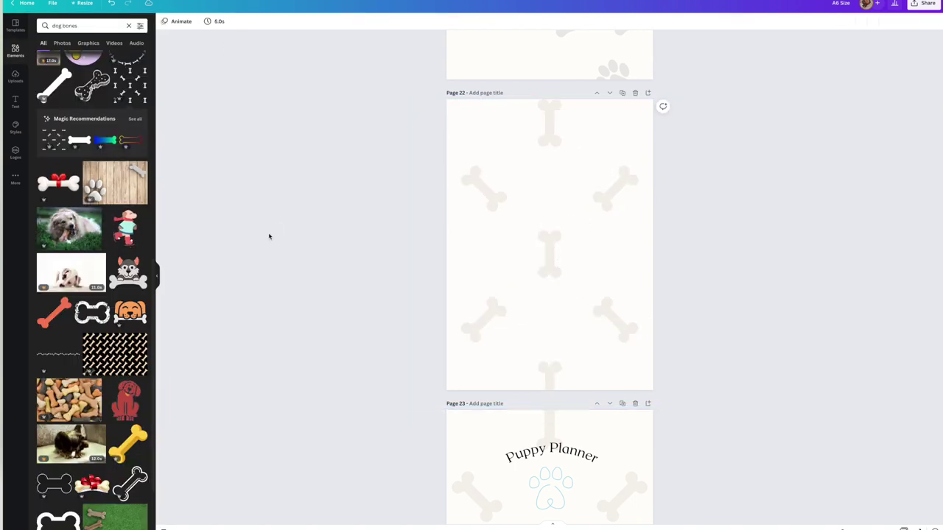
Step: Duplicate page 22 and swap its pattern for a bone-pattern tile on page 23
left_click(622, 93)
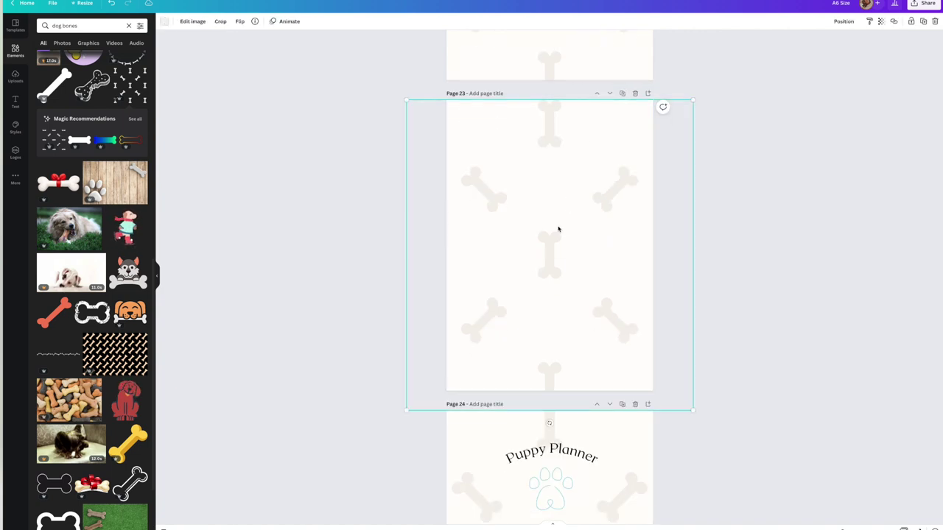
key("Delete")
scroll(118, 164, "up", 5)
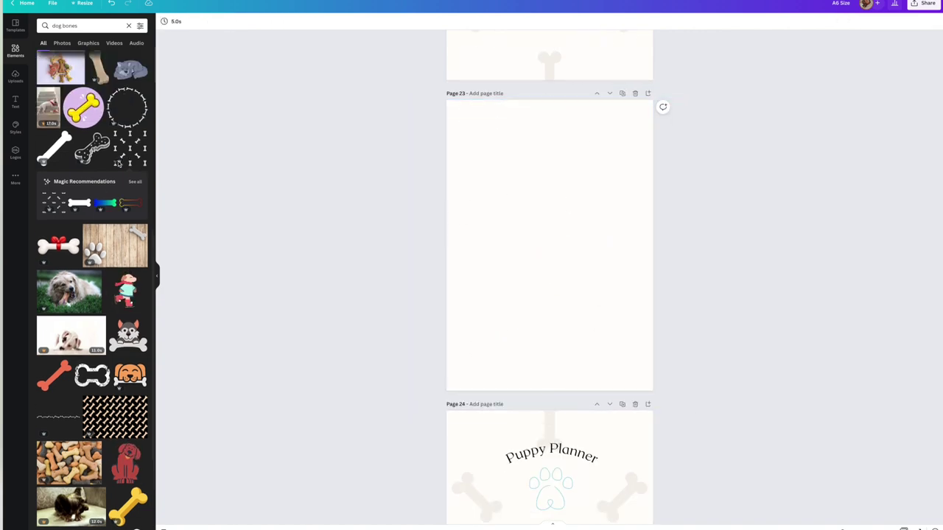
left_click(127, 193)
left_click_drag(573, 255, 534, 237)
Step: Recolour page 23's bone pattern and lower its opacity
left_click(164, 21)
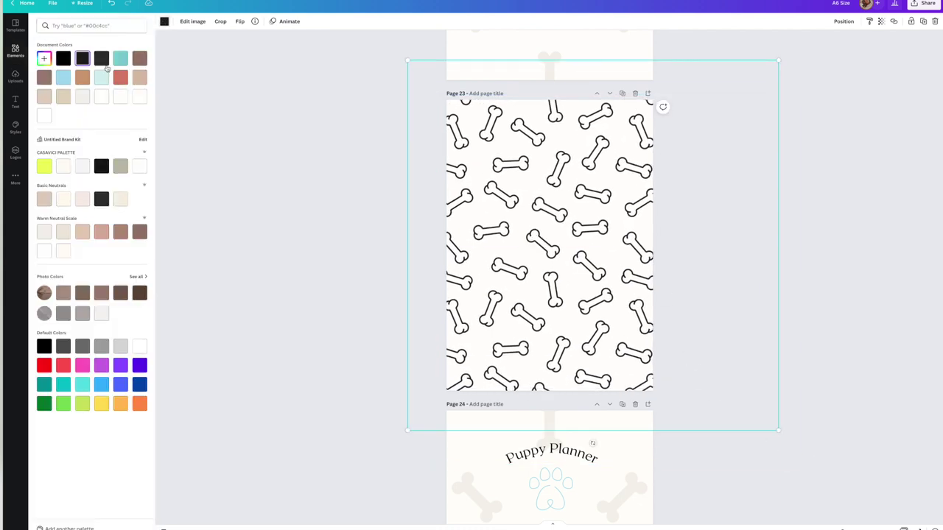
left_click(81, 97)
left_click(881, 21)
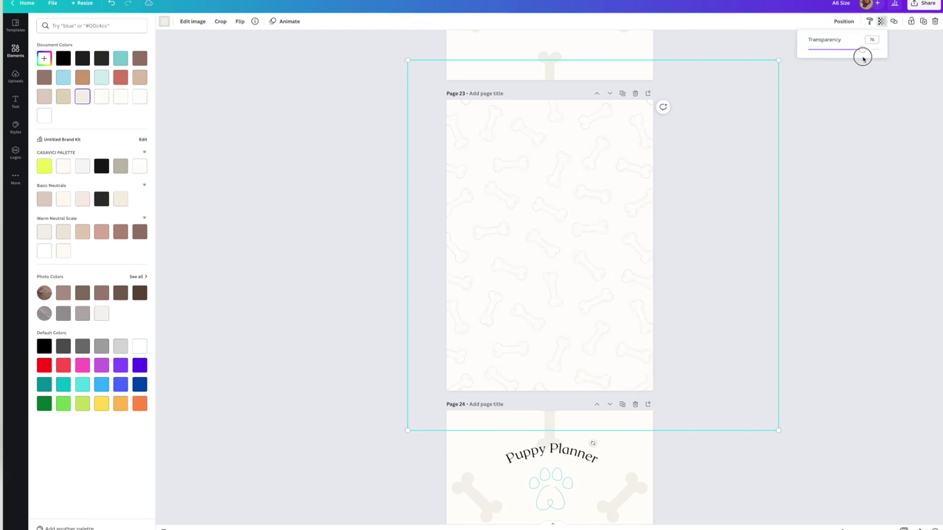
left_click(63, 58)
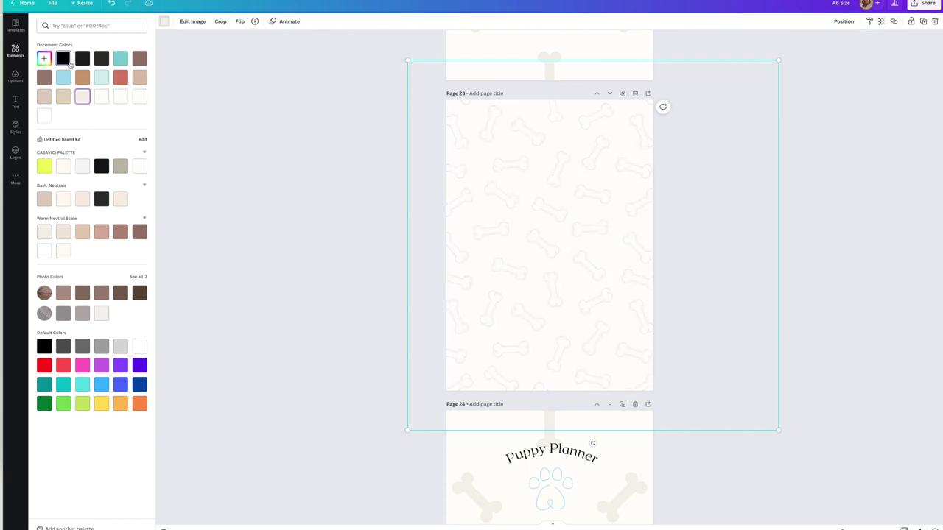
left_click(882, 21)
mouse_move(869, 47)
left_mouse_down()
mouse_move(807, 53)
mouse_move(855, 54)
left_mouse_up()
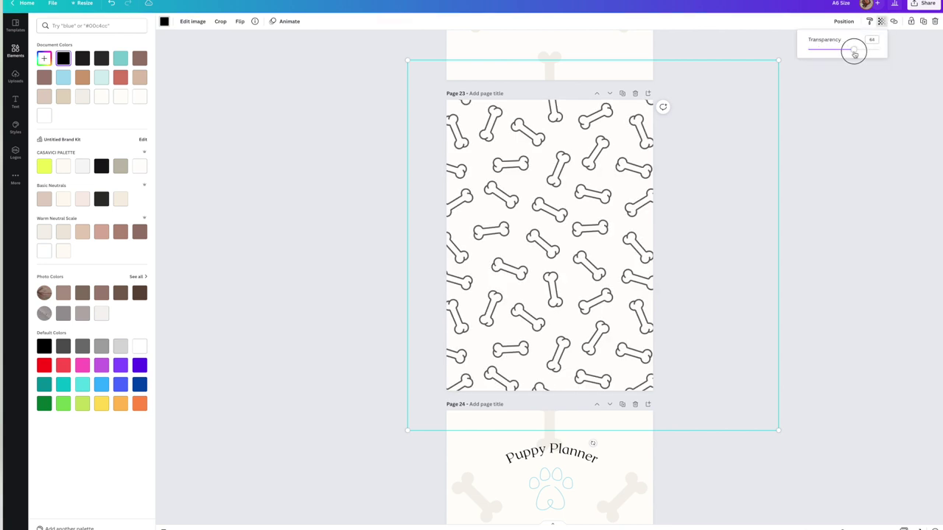
Step: Try beige and brown shades, settling on a very light colour for page 23's bones
left_click(82, 99)
left_click(139, 77)
left_click(47, 79)
left_click(64, 98)
left_click(82, 98)
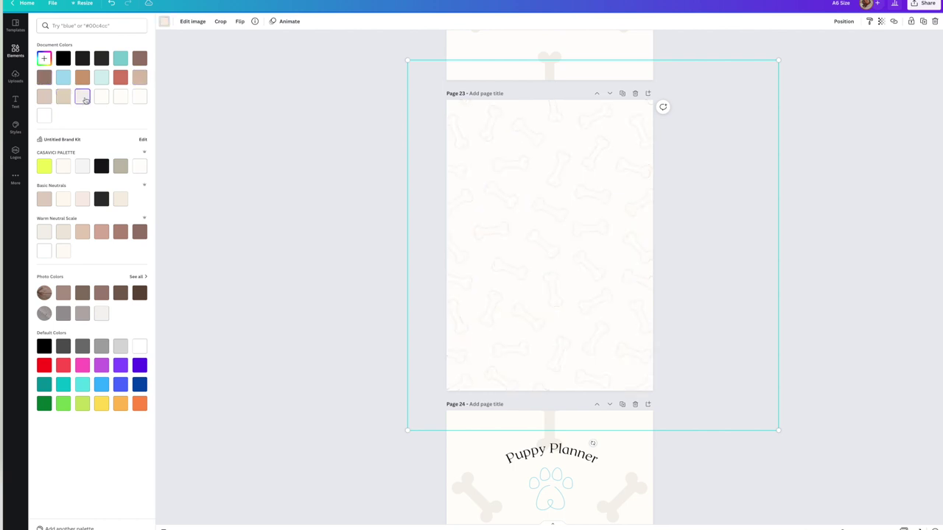
left_click(894, 21)
left_click(881, 21)
left_click(895, 22)
left_click(881, 21)
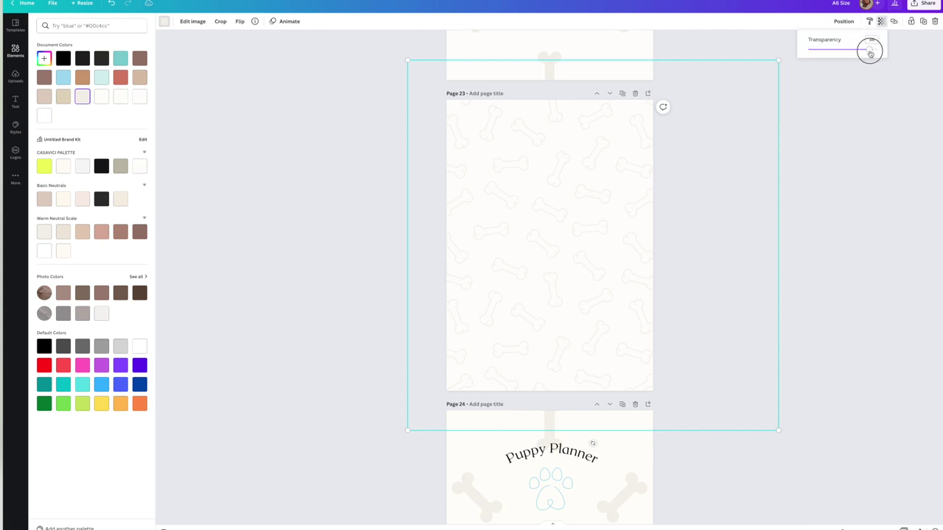
left_click(349, 141)
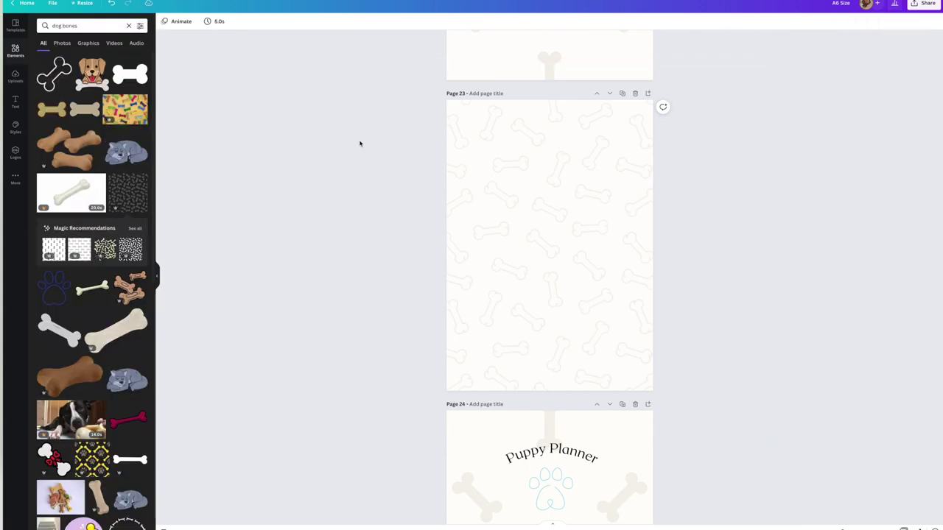
scroll(433, 415, "up", 1)
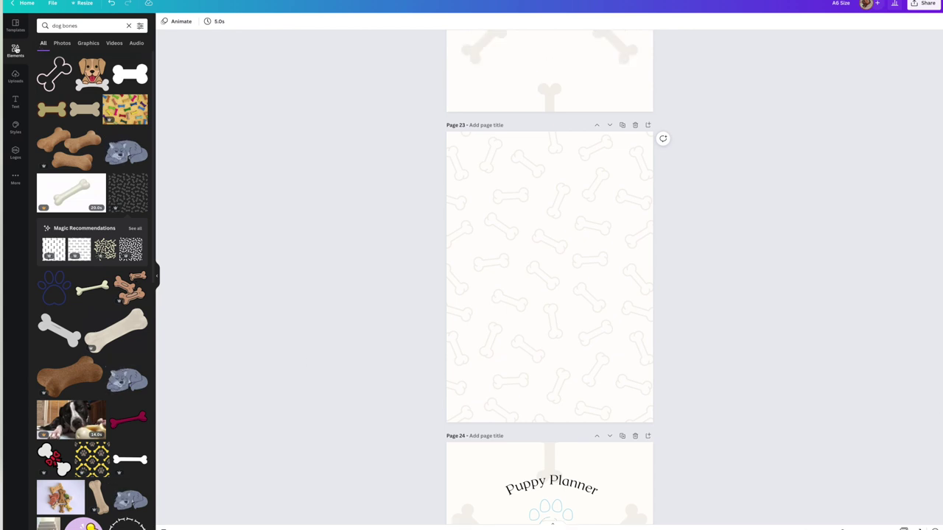
left_click(16, 102)
Step: Add a subheading reading 'Puppy Planner' on page 23 in the RoxboroughCF font
left_click(63, 82)
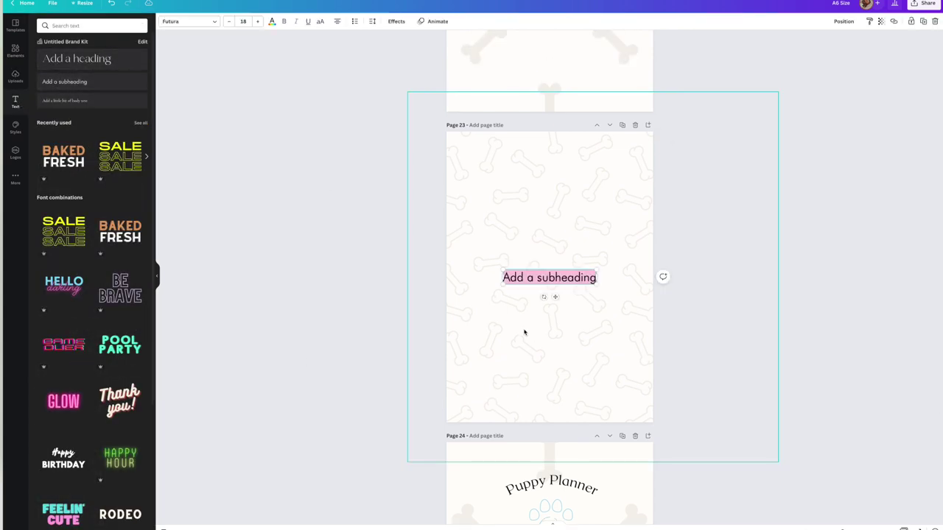
type("Puppy Planner")
key("ctrl+a")
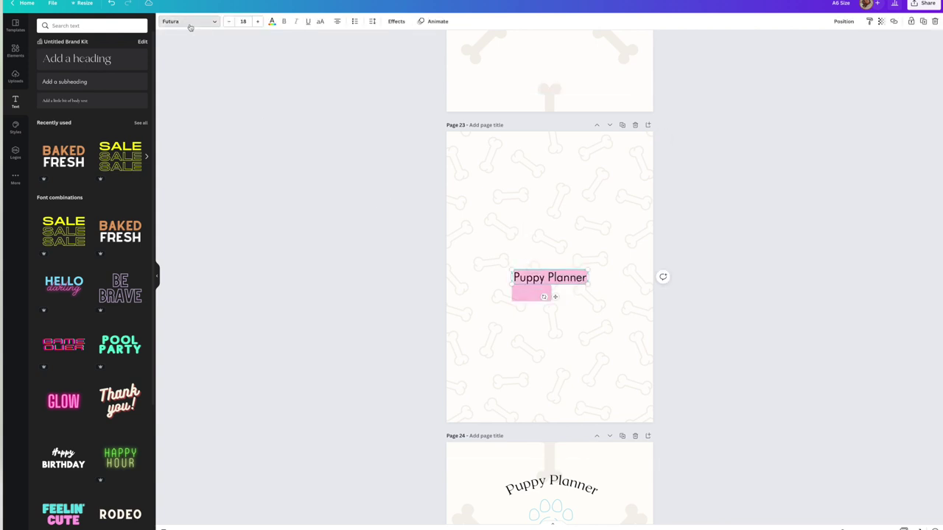
left_click(189, 21)
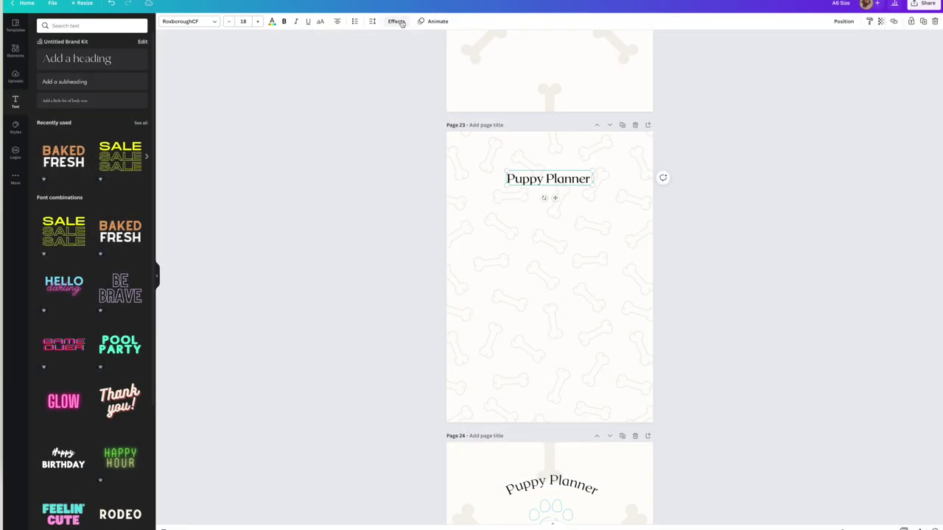
Step: Give the title a gentle Curve effect and move it up slightly
left_click(402, 24)
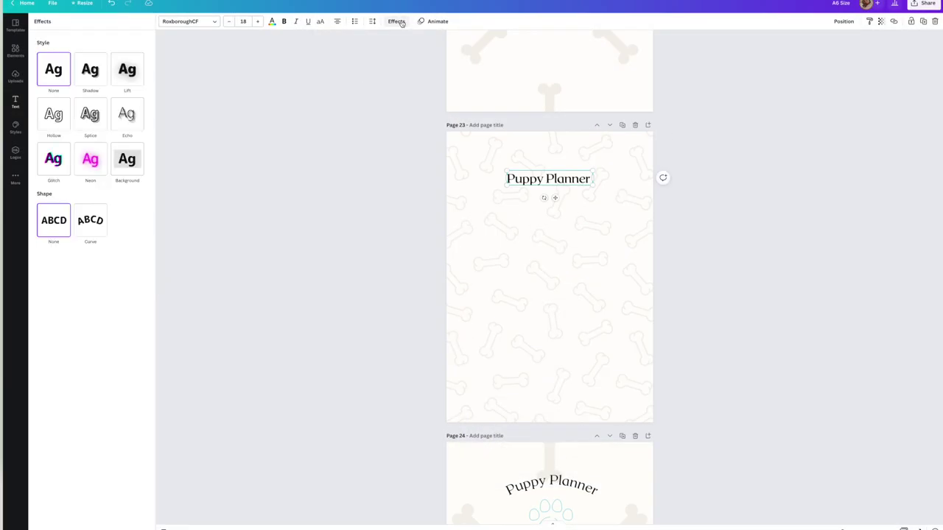
left_click(90, 219)
left_click_drag(139, 265, 105, 265)
left_click(327, 173)
left_click_drag(555, 206, 541, 192)
key("Escape")
Step: Raise the title's curve to 38 and widen its letter spacing
left_click(548, 167)
left_click(397, 21)
left_click_drag(108, 260, 111, 262)
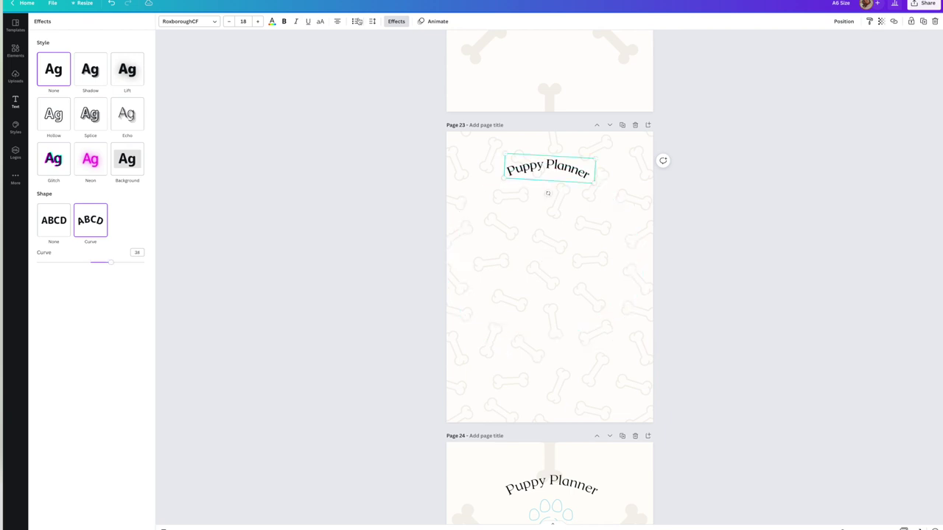
left_click(371, 21)
mouse_move(394, 55)
left_mouse_down()
mouse_move(417, 59)
mouse_move(403, 59)
left_mouse_up()
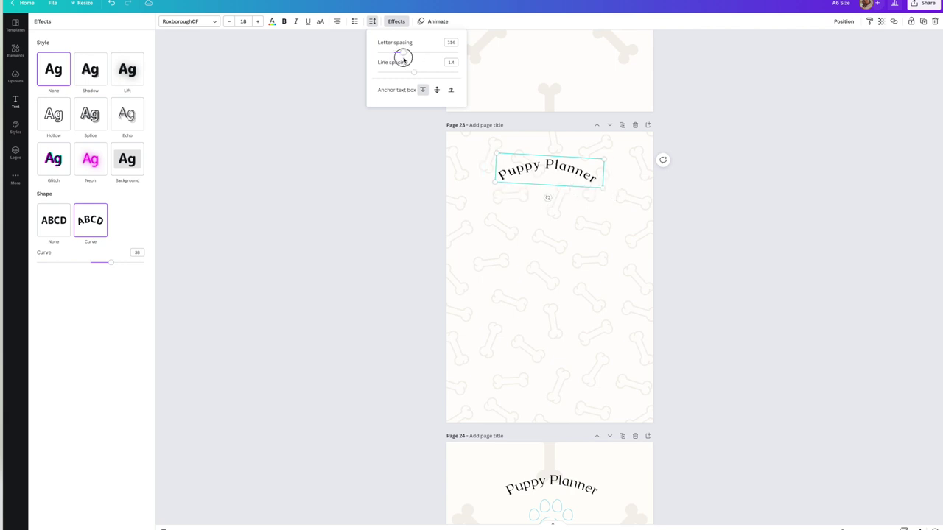
left_click(356, 223)
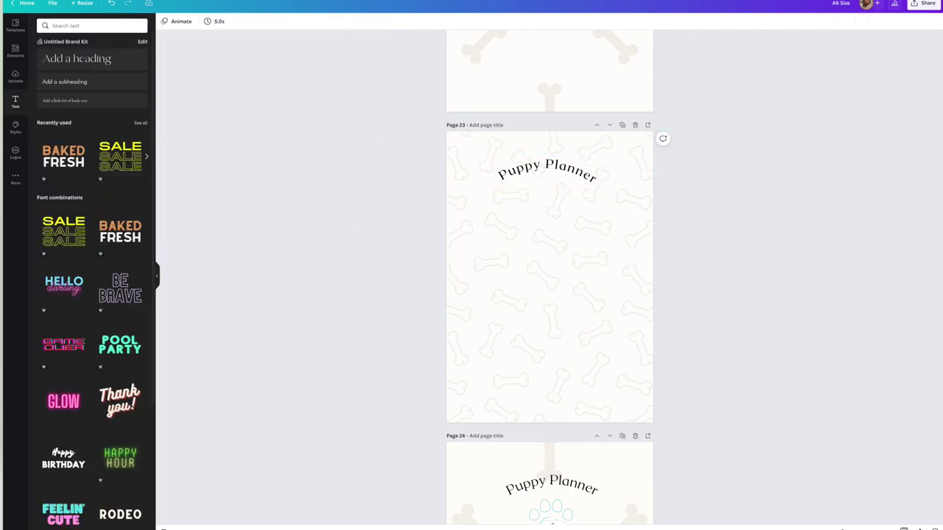
Step: Undo the letter-spacing change and increase the Puppy Planner title's font size
left_click(112, 4)
left_click(545, 169)
left_click(257, 21)
left_click(322, 200)
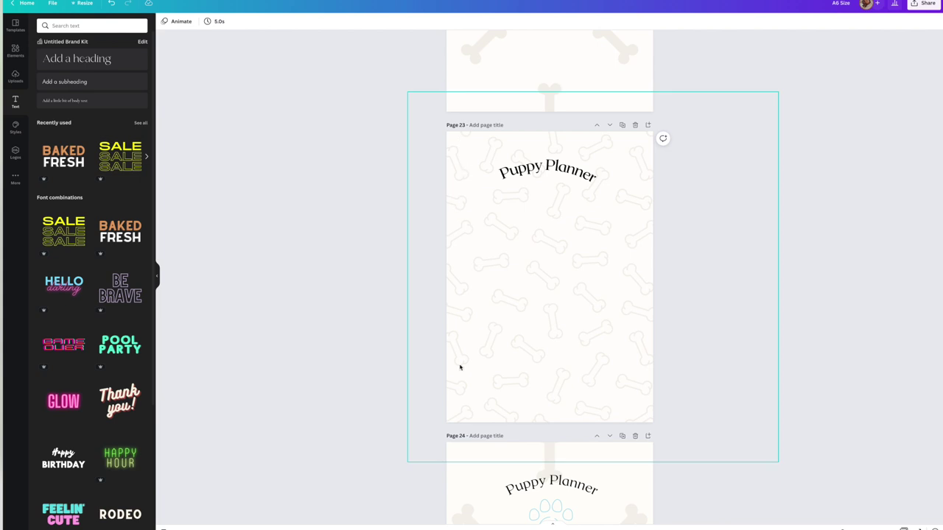
Step: Tilt the Puppy Planner title slightly using its rotate handle
left_click(550, 182)
left_click_drag(548, 196, 553, 169)
left_click(547, 141)
left_click(548, 169)
left_click(430, 184)
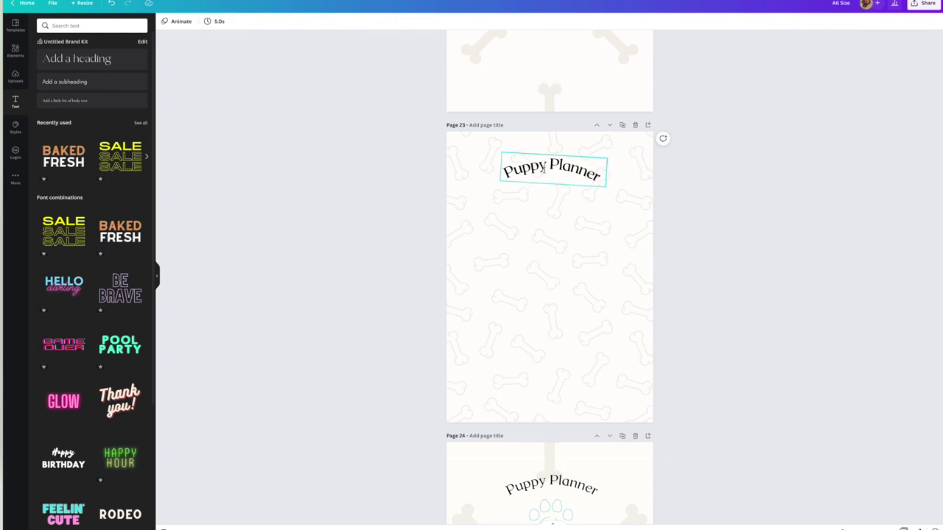
Step: Check the paw image on page 24, zoom in on page 23, and reopen the dog bones results
scroll(545, 501, "down", 3)
left_click(551, 315)
left_click(379, 95)
scroll(378, 95, "up", 3)
scroll(379, 95, "down", 1)
left_click_drag(842, 528, 854, 527)
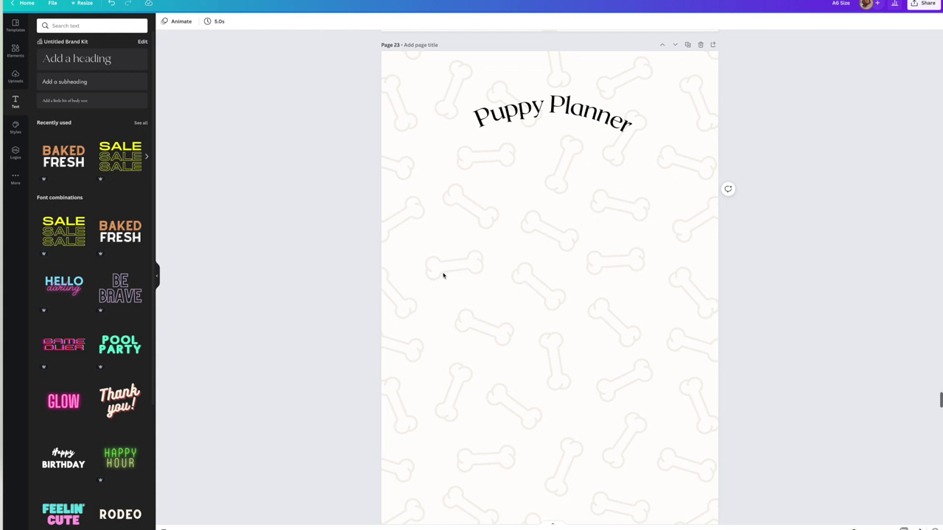
scroll(221, 400, "down", 1)
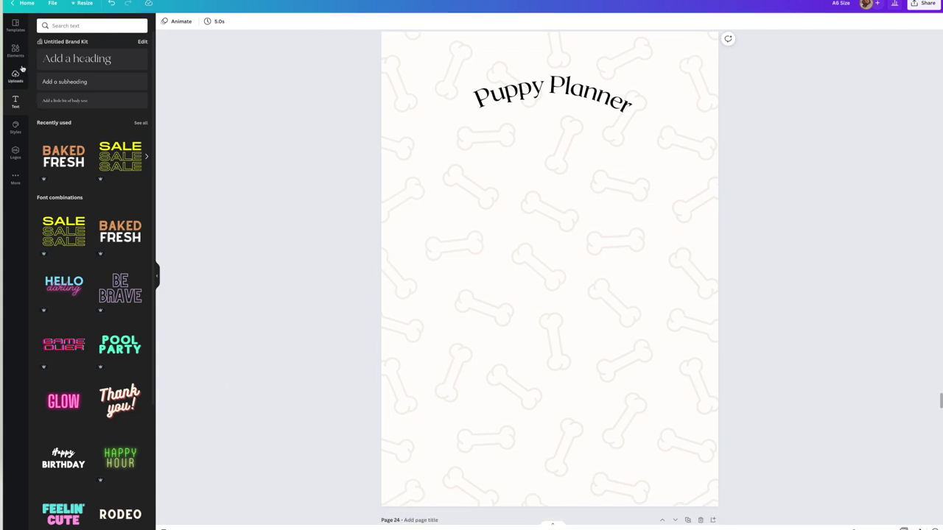
left_click(15, 50)
Step: Search elements for 'paw print' and add an outline paw graphic
left_click(68, 26)
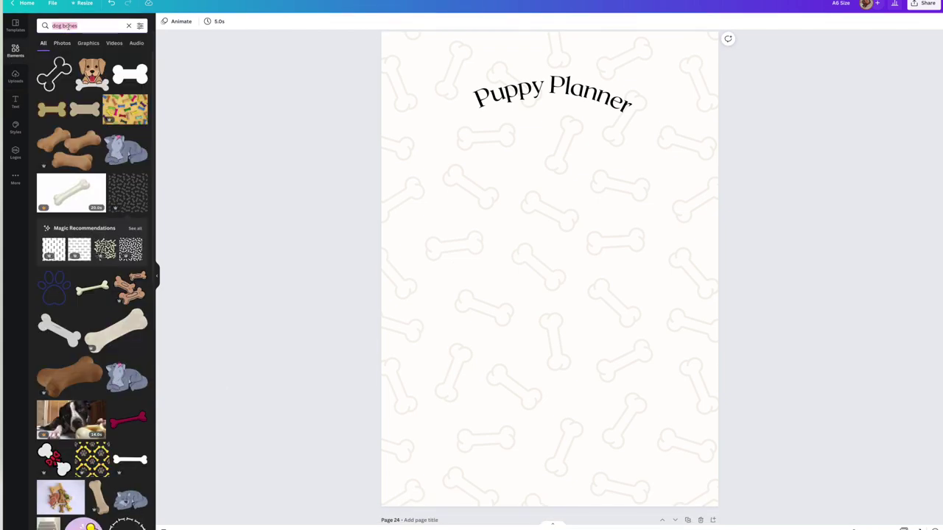
type("paw print")
key("Return")
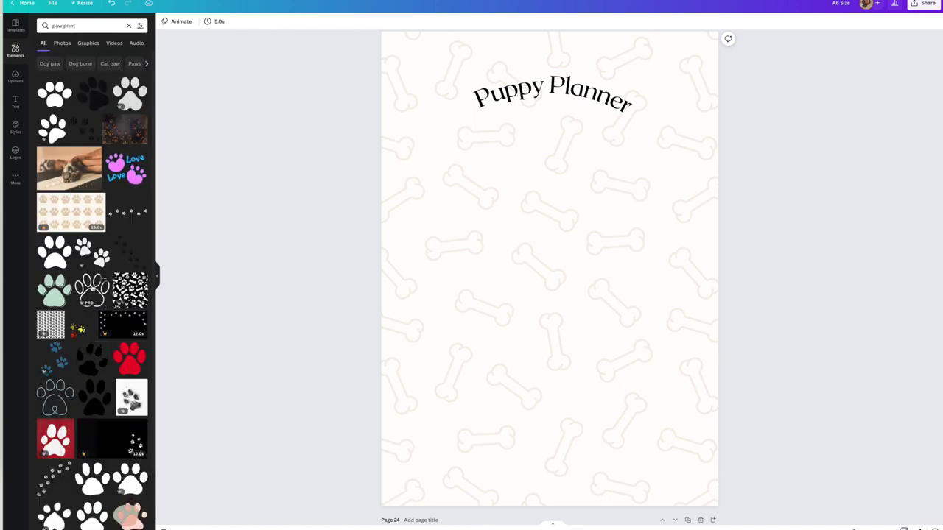
left_click(91, 287)
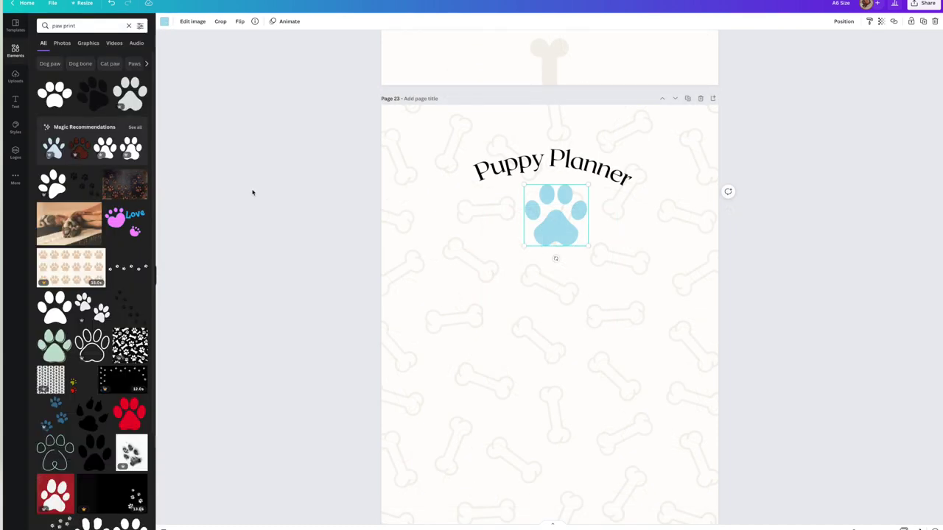
Step: Reposition page 23's Puppy Planner title and blue paw so the paw sits centred just below it
left_click(252, 190)
scroll(396, 164, "down", 1)
left_click_drag(566, 165, 565, 184)
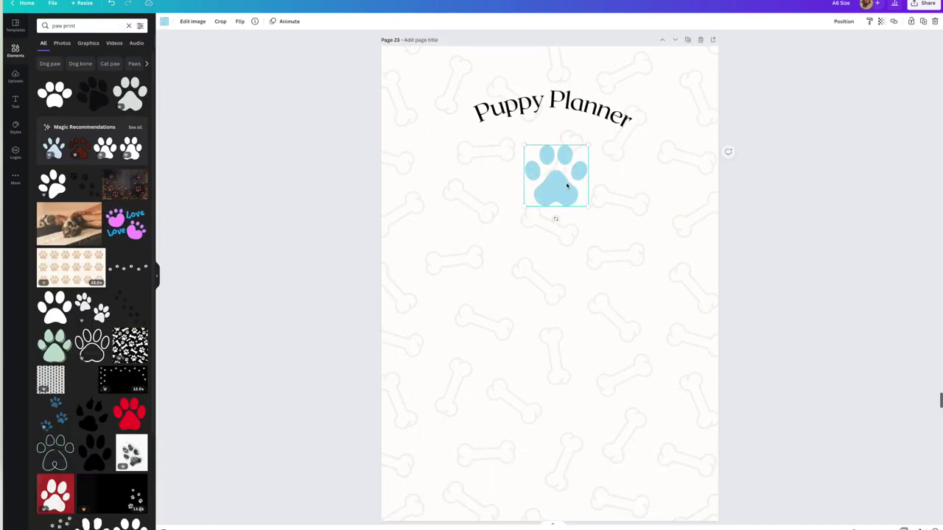
left_click_drag(565, 107, 573, 116)
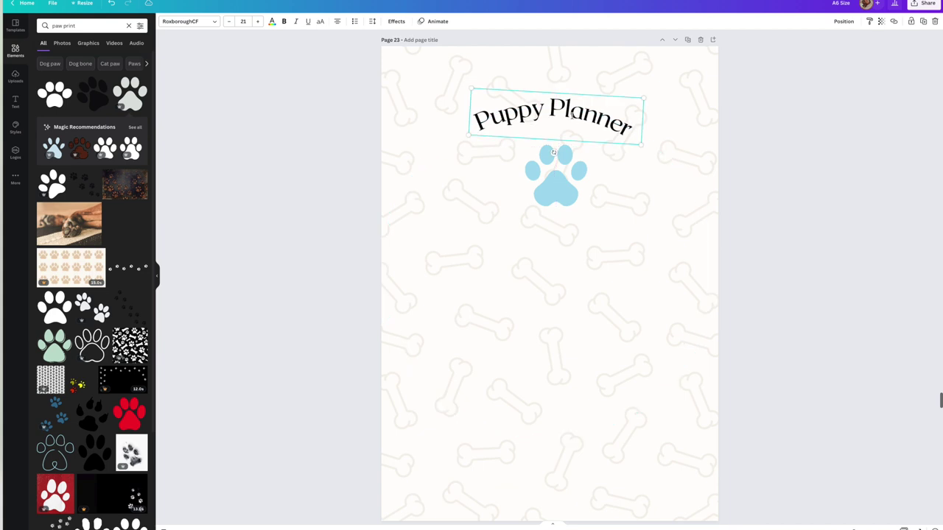
left_click(319, 175)
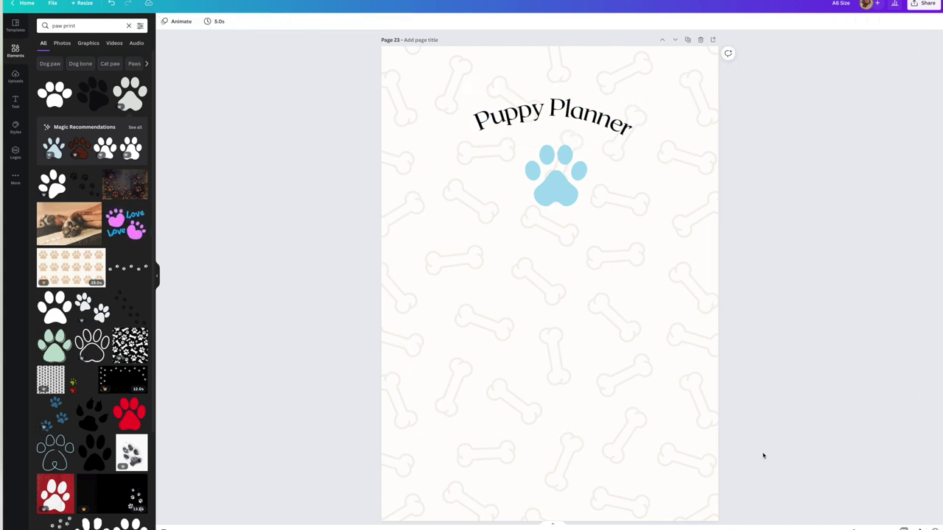
scroll(846, 524, "down", 5)
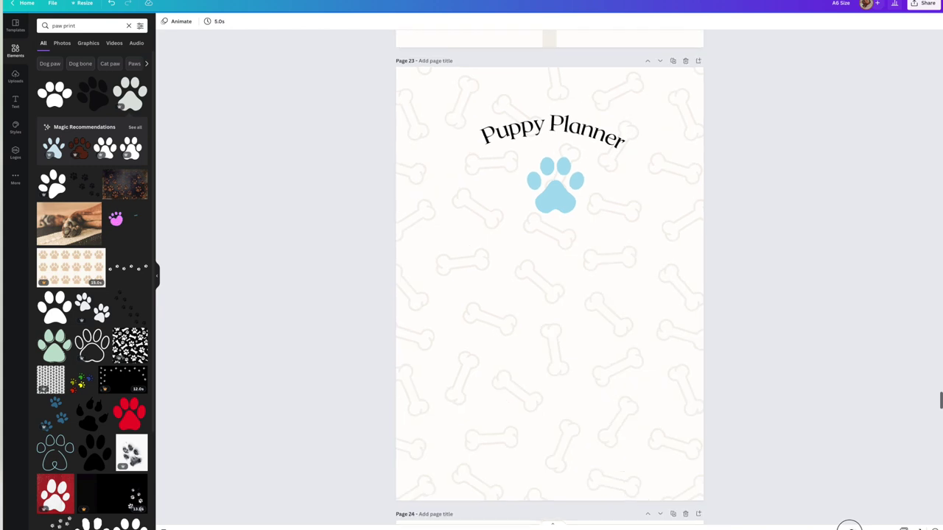
scroll(461, 435, "down", 2)
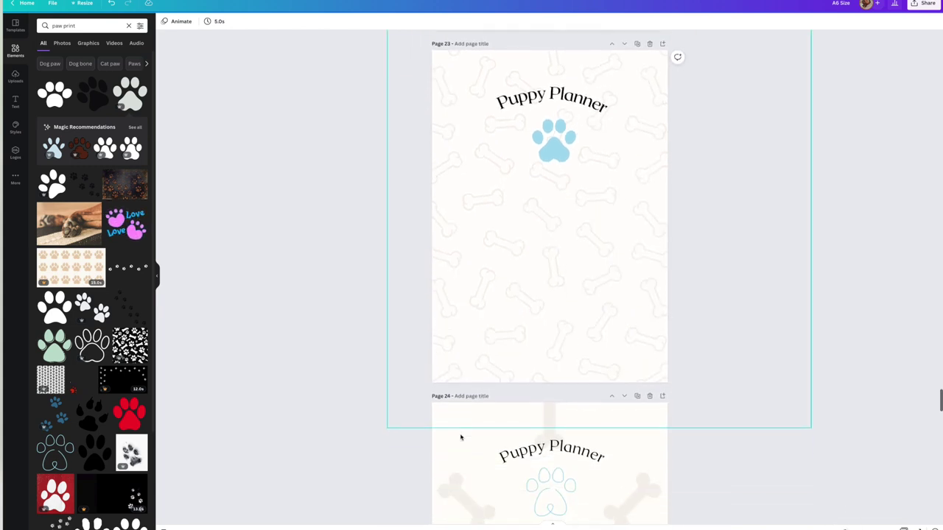
mouse_move(554, 143)
left_mouse_down()
mouse_move(545, 88)
mouse_move(551, 282)
mouse_move(551, 146)
left_mouse_up()
left_click(305, 189)
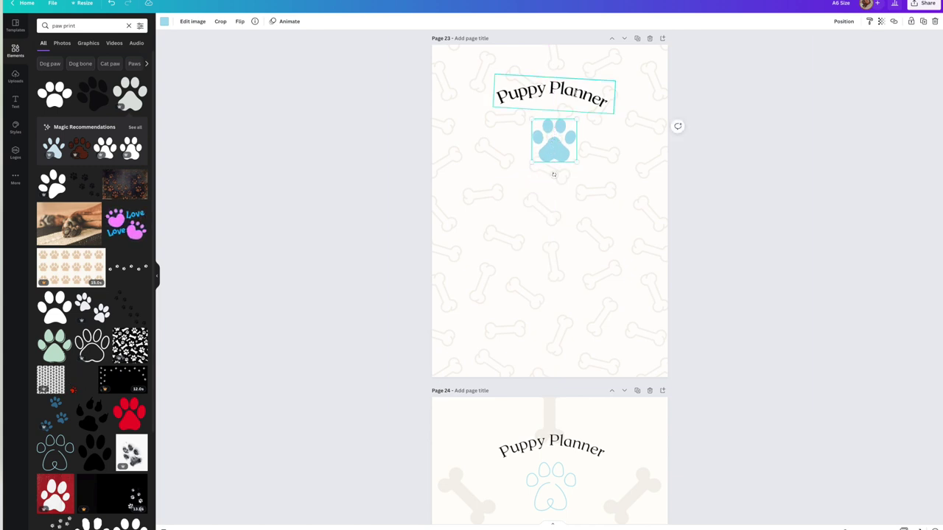
left_click(352, 130)
left_click_drag(553, 147, 551, 132)
Step: Centre the outline paw on page 24
left_click(352, 154)
scroll(548, 221, "down", 4)
left_click_drag(557, 237, 558, 238)
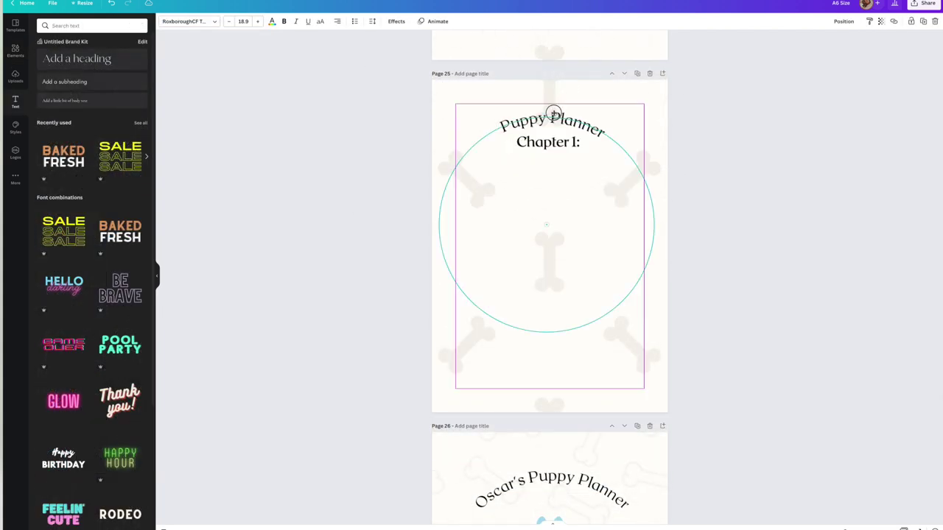
Step: Retype the curved title text on page 25, trying 'Oscar' and then 'Chapter 1'
double_click(553, 115)
type("Oscar")
left_click(308, 189)
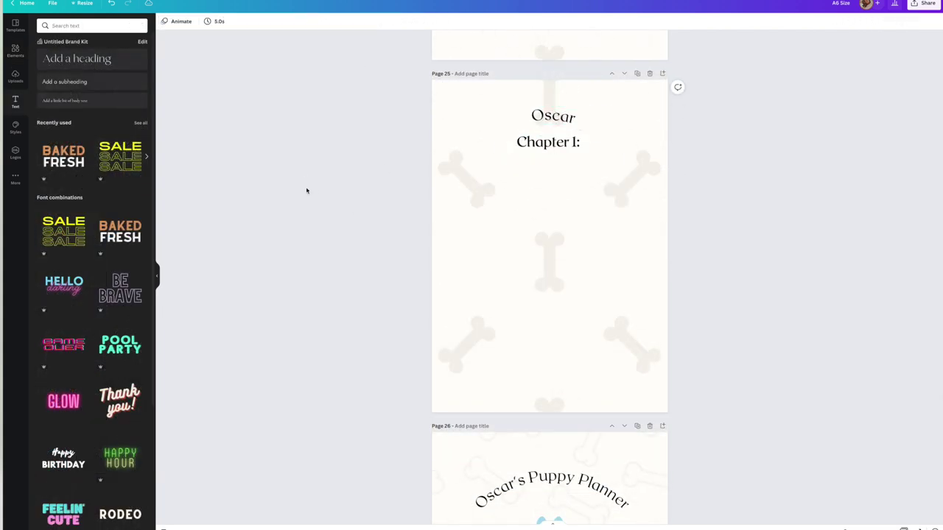
double_click(562, 115)
type("Chapter")
key("BackSpace")
key("BackSpace")
key("BackSpace")
type("ter 1")
left_click(316, 153)
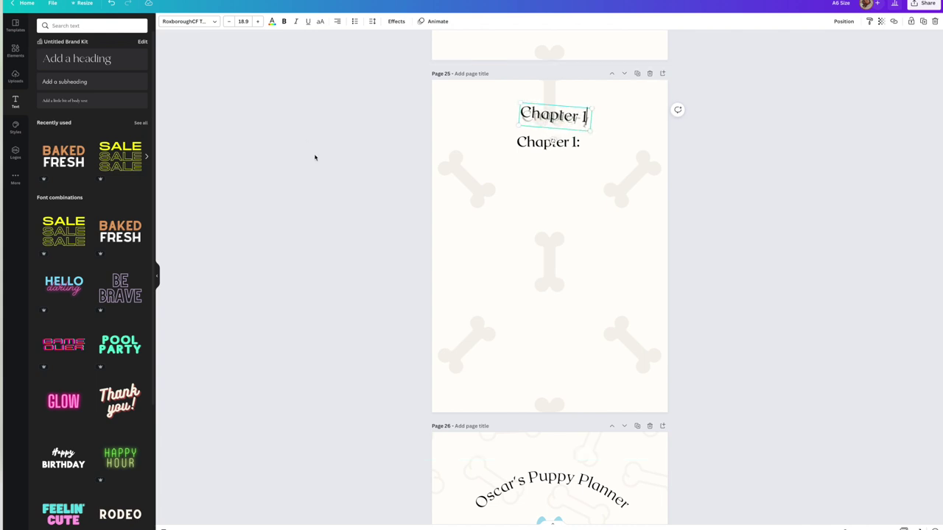
double_click(550, 143)
type("Os")
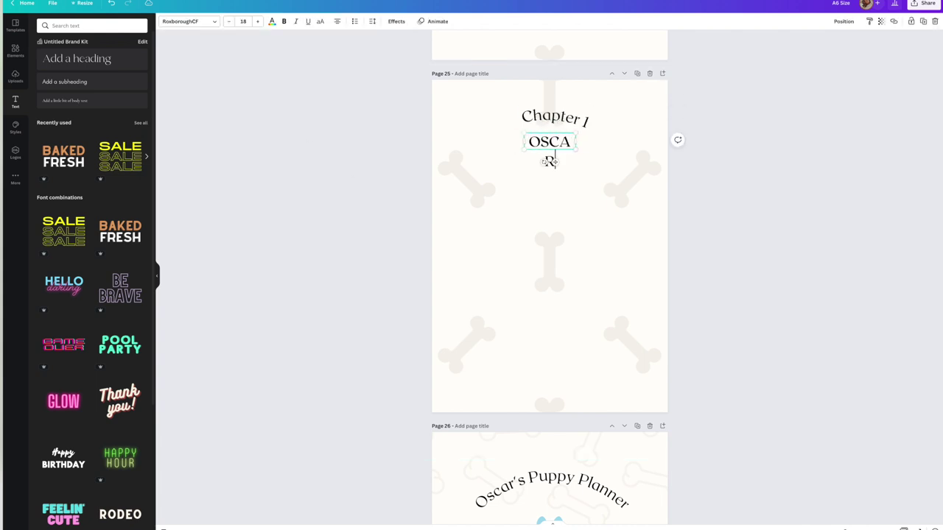
Step: Try letter spacing, a tighter curve and size 19.9 on the curved Chapter text, undoing the move
left_click(540, 116)
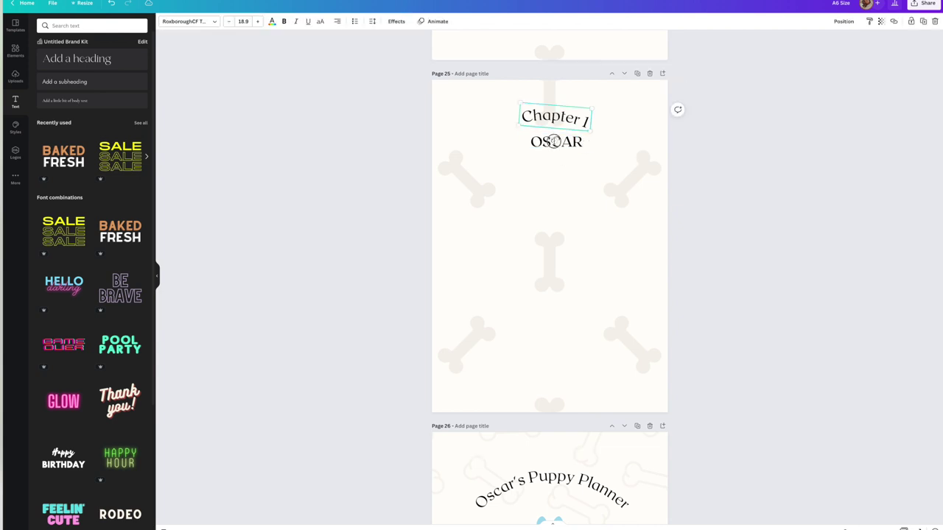
left_click(372, 20)
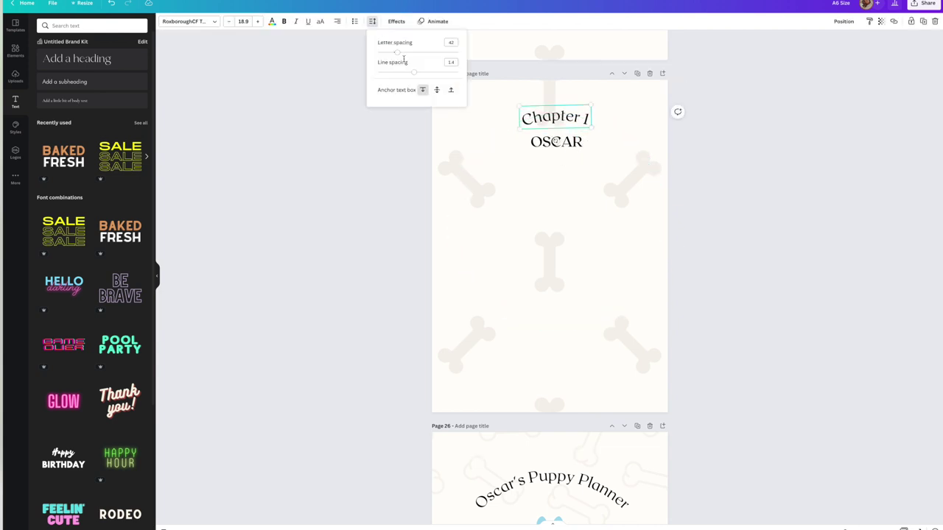
left_click(580, 115)
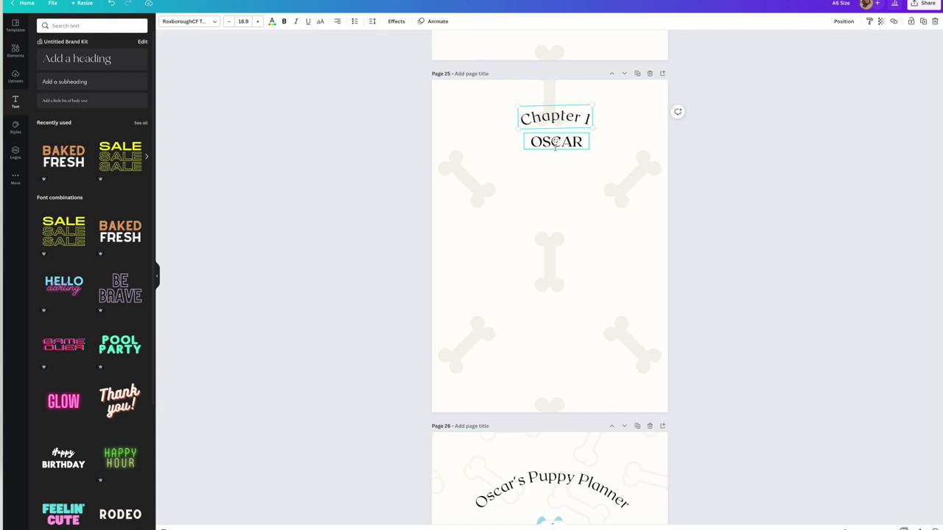
left_click(396, 20)
left_click_drag(107, 264, 136, 276)
left_click(258, 21)
left_click_drag(556, 139, 552, 120)
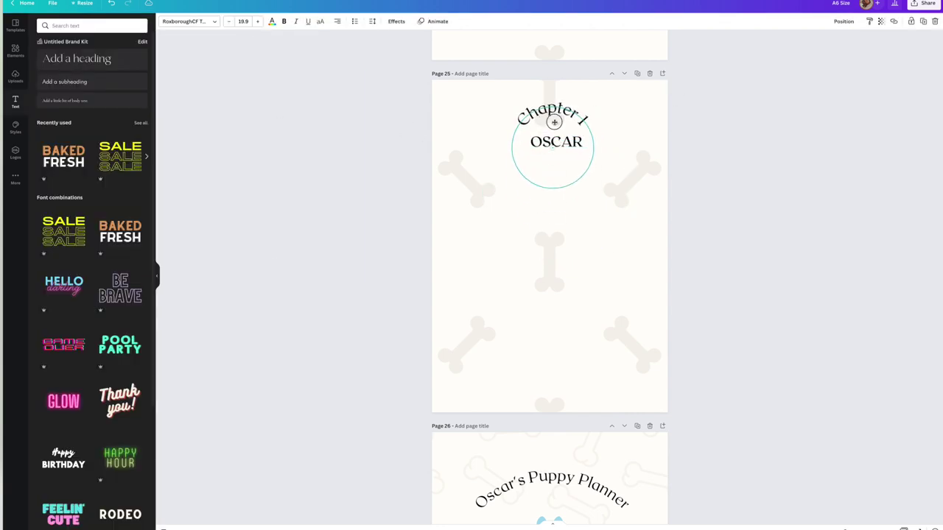
left_click(307, 208)
key("ctrl+z")
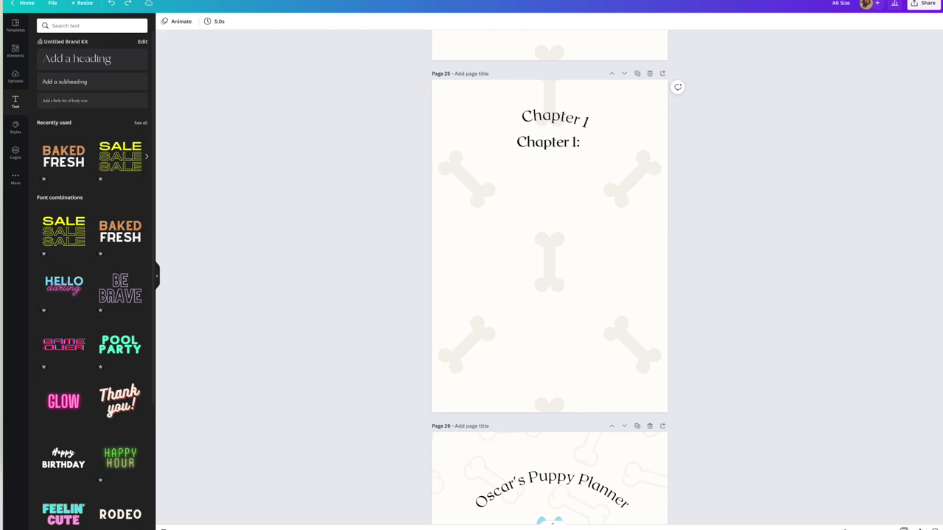
Step: Delete the curved Chapter text and raise the 'Chapter 1:' heading along the centre line
left_click(554, 116)
key("Delete")
left_click_drag(548, 141, 549, 124)
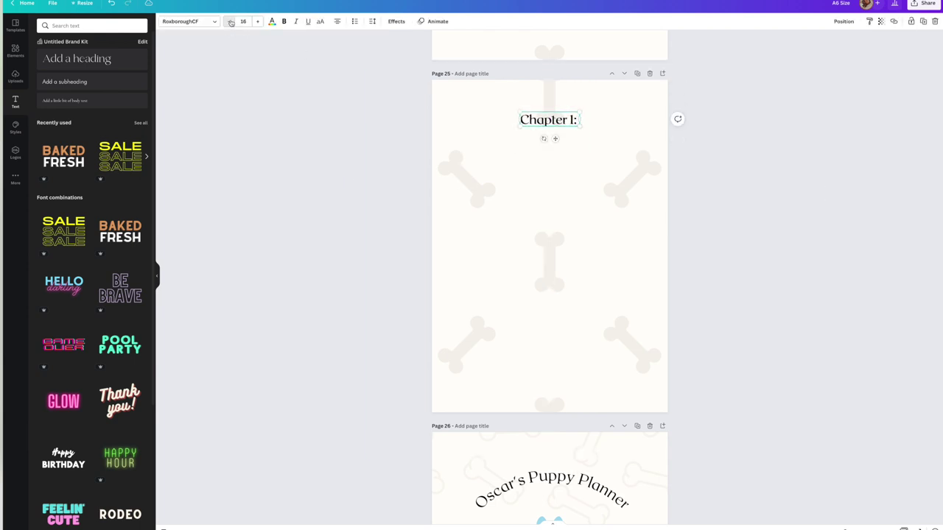
Step: Centre the OSCAR copy below the heading and widen its letter spacing
left_click(526, 169)
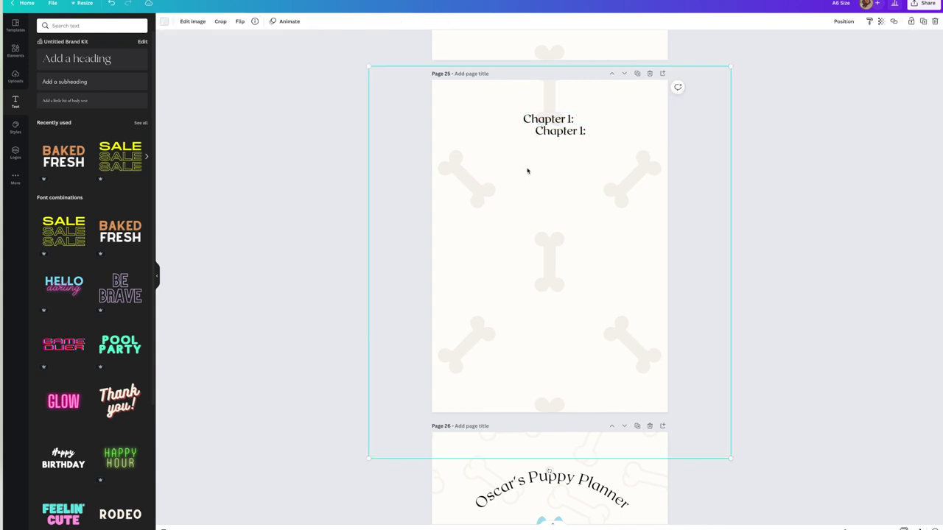
left_click_drag(567, 136, 555, 142)
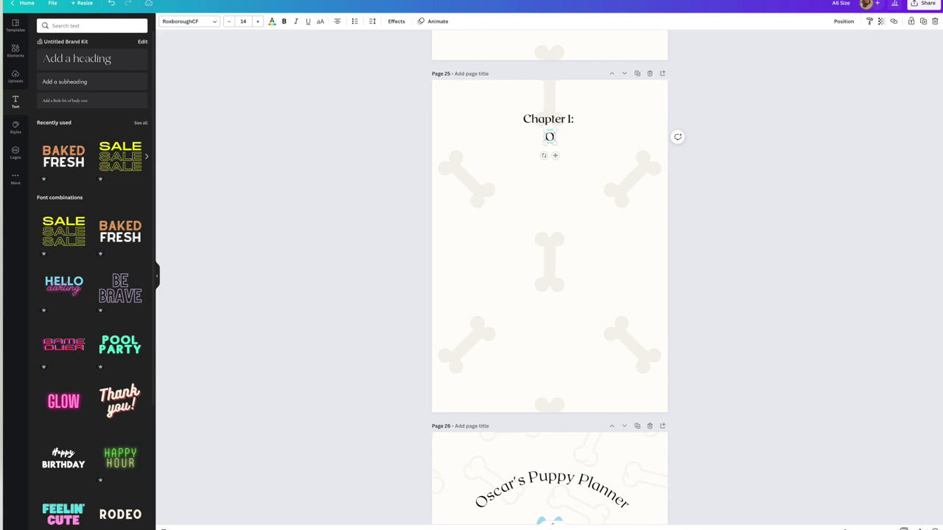
left_click(372, 21)
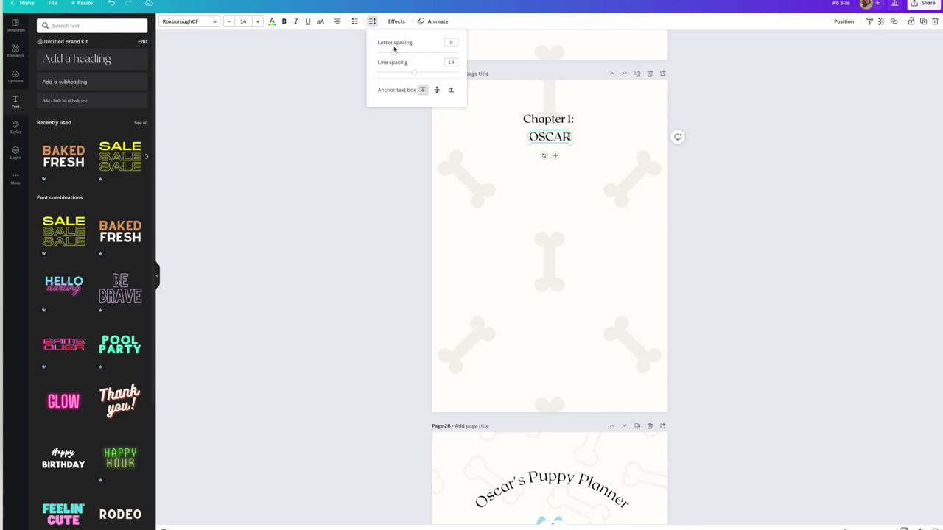
left_click_drag(398, 52, 427, 51)
left_click(511, 182)
left_click_drag(548, 137, 566, 139)
left_click(349, 164)
left_click(589, 168)
left_click(331, 195)
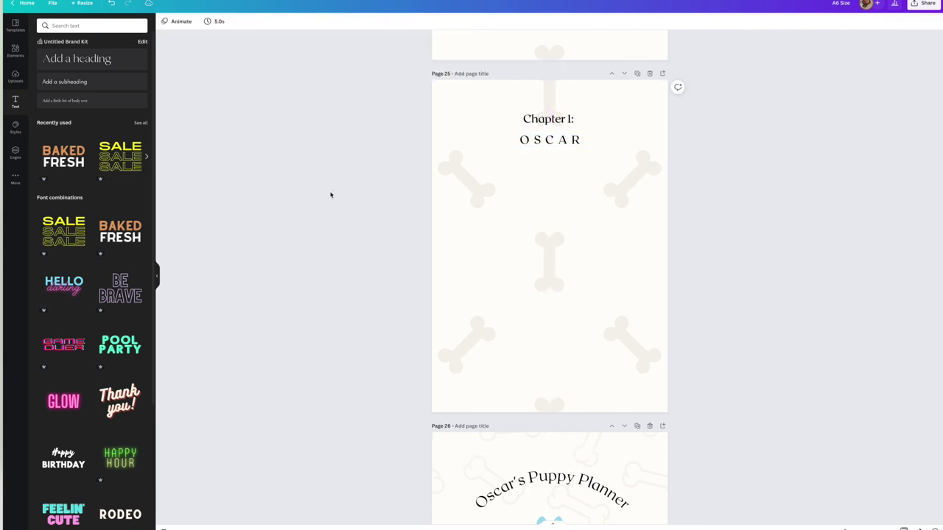
left_click(577, 140)
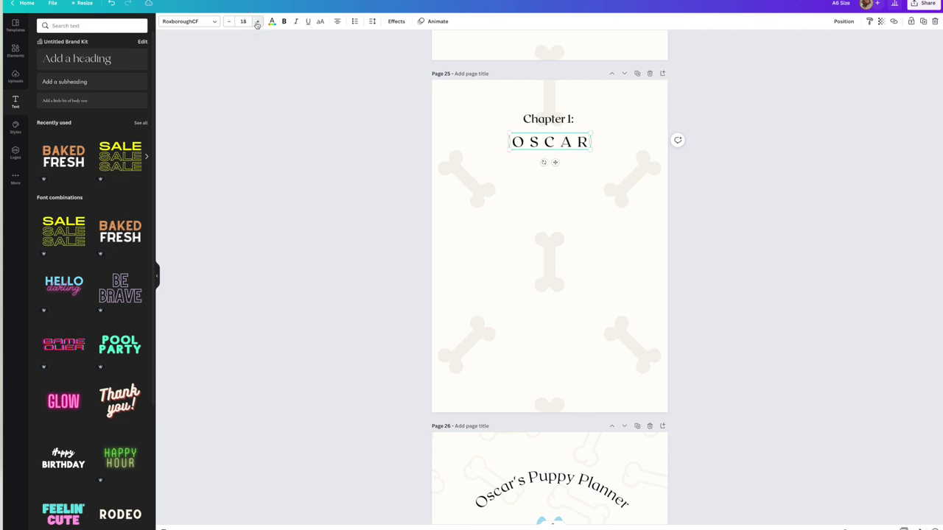
key("ctrl+z")
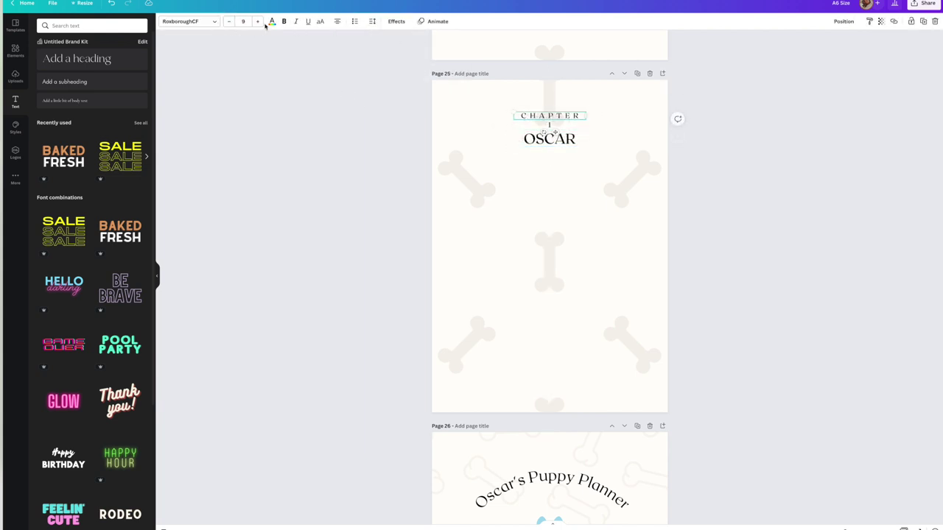
Step: Centre and resize the CHAPTER 1 heading, then duplicate the chapter page
left_click(316, 106)
left_click_drag(548, 117, 550, 121)
left_click(257, 20)
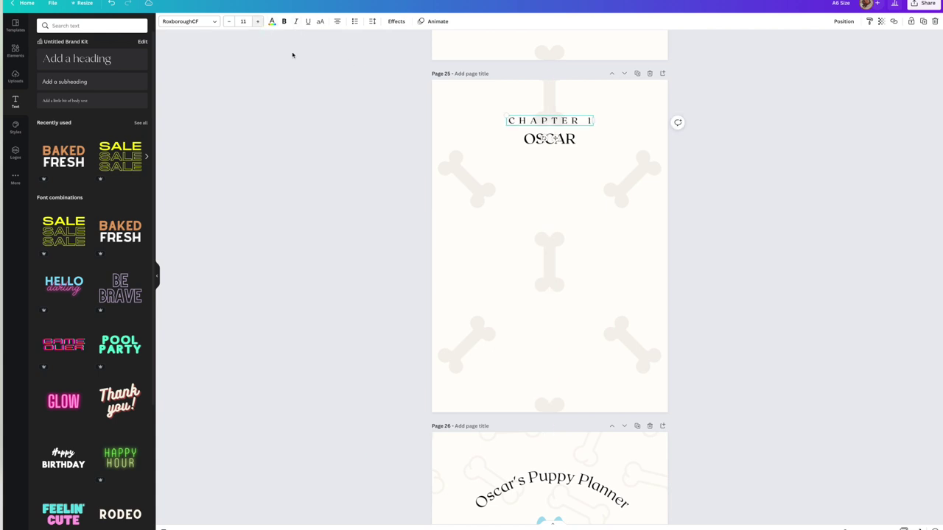
left_click(229, 21)
left_click(229, 21)
left_click(320, 81)
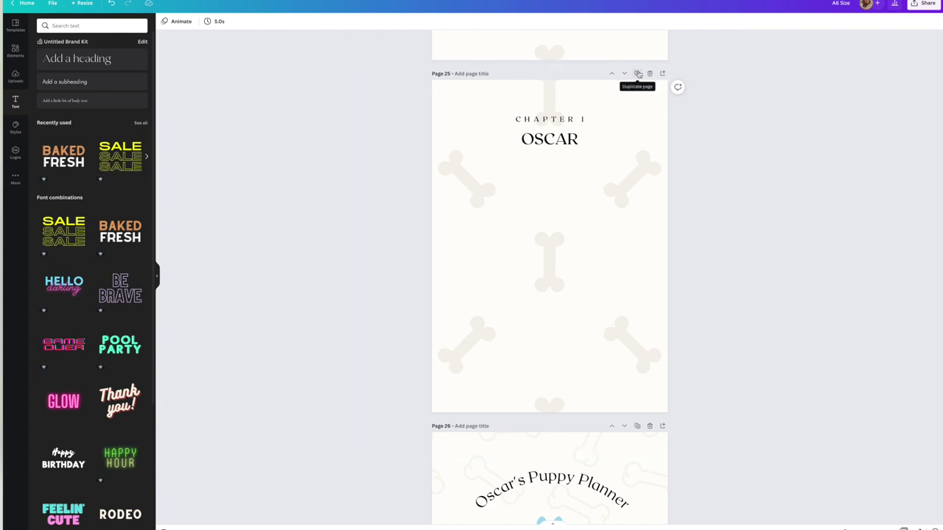
left_click(545, 118)
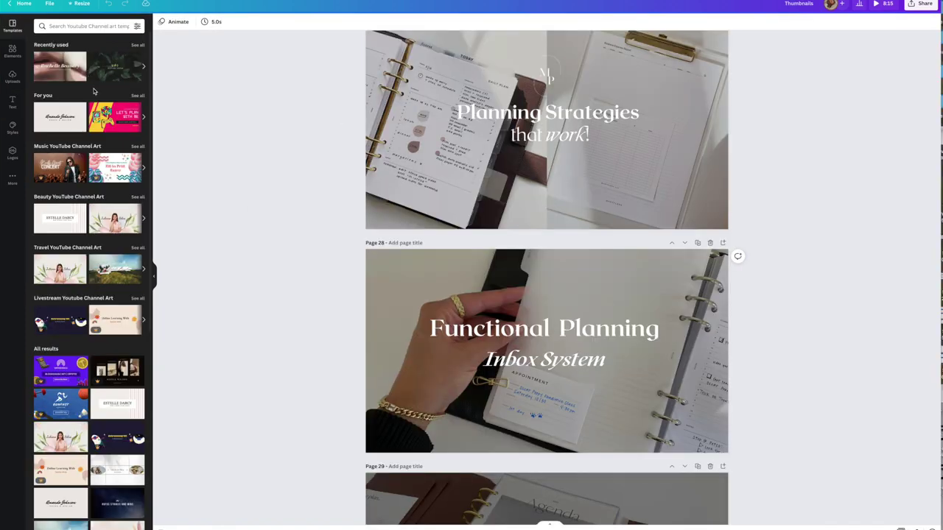
Step: Search templates for 'branding'
scroll(106, 205, "down", 5)
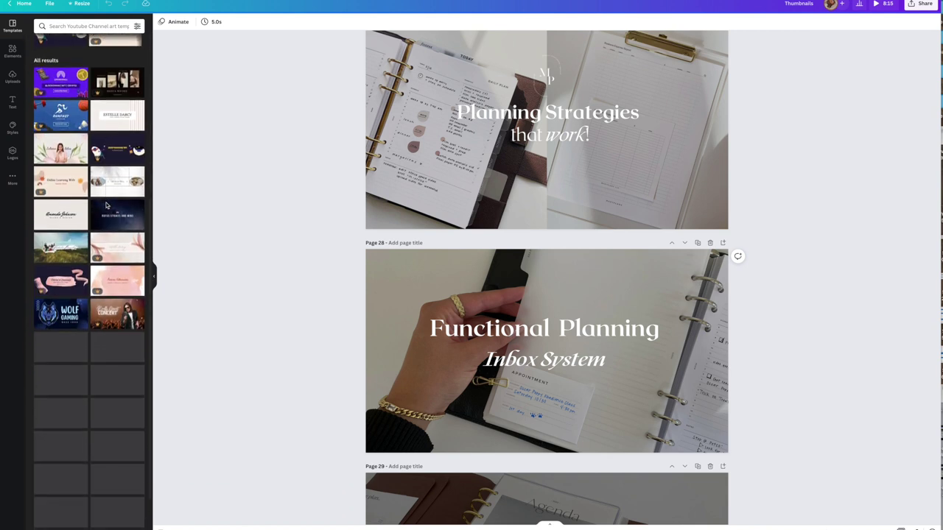
left_click(110, 25)
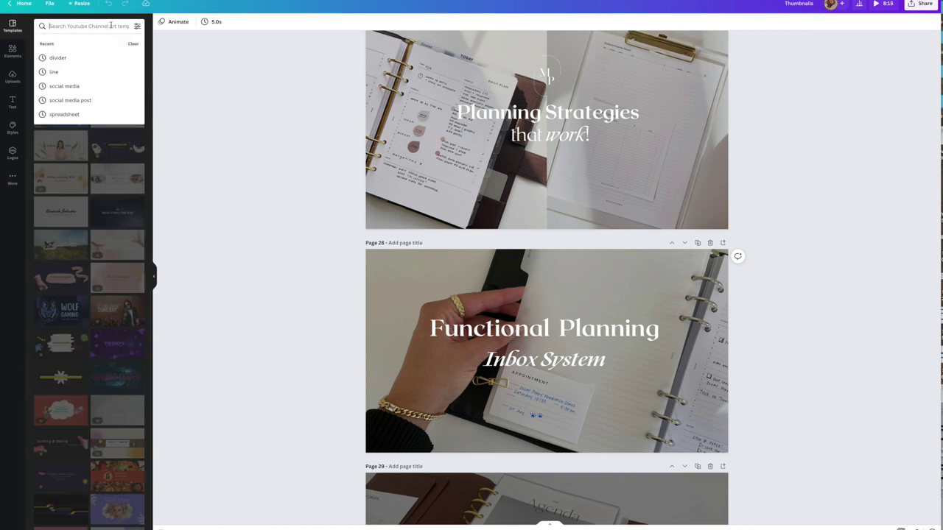
type("branding")
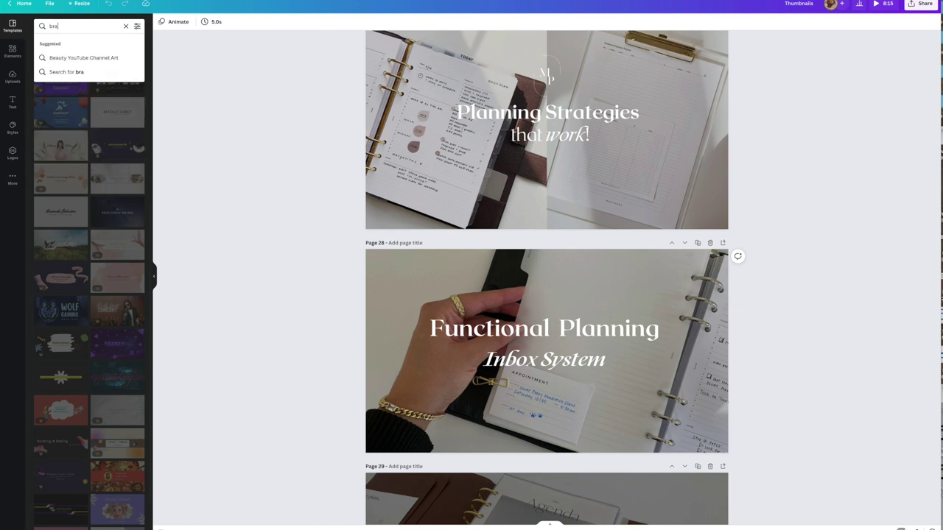
key("Return")
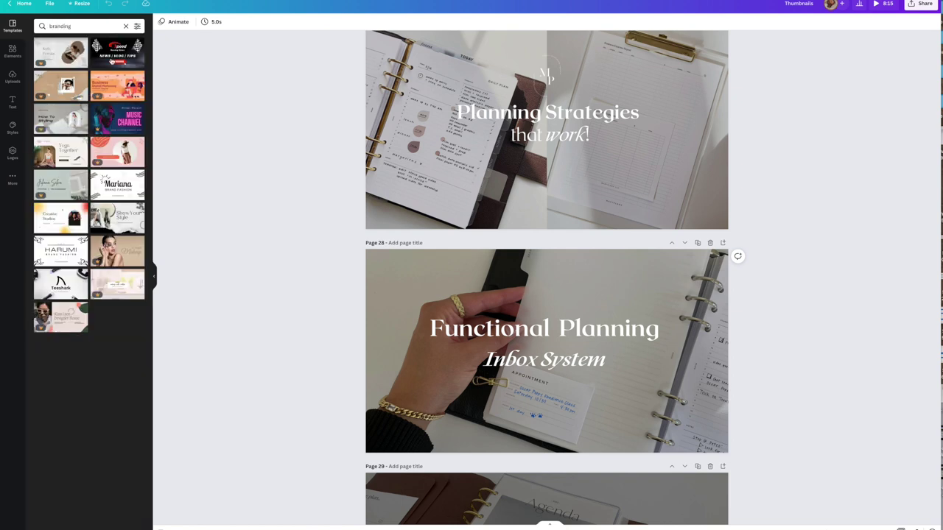
Step: Browse Elements' lines and shapes, then scroll through the full graphics collection
left_click(12, 52)
left_click(143, 114)
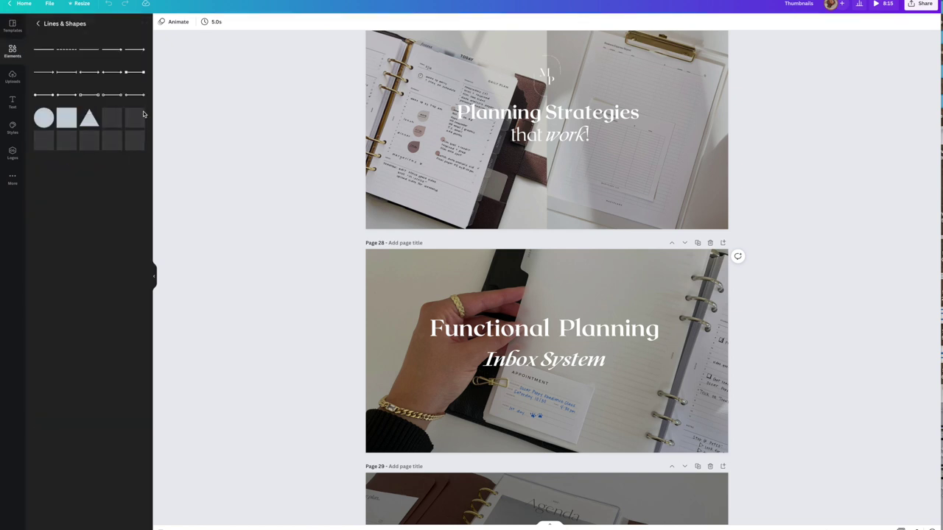
left_click(37, 23)
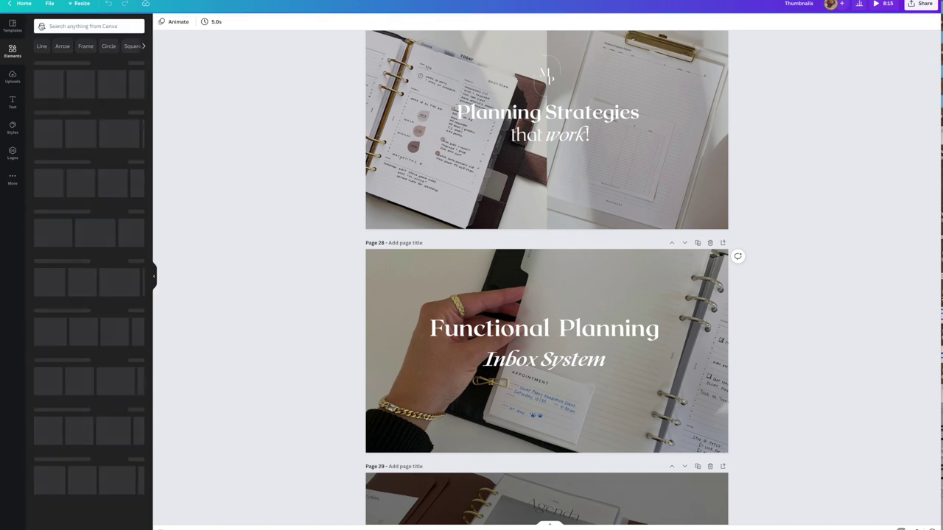
left_click(138, 154)
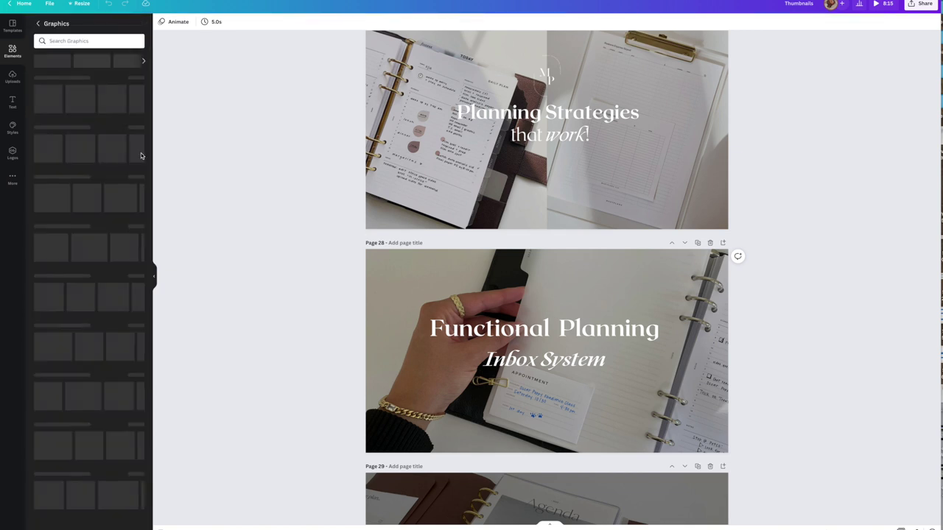
scroll(86, 221, "down", 10)
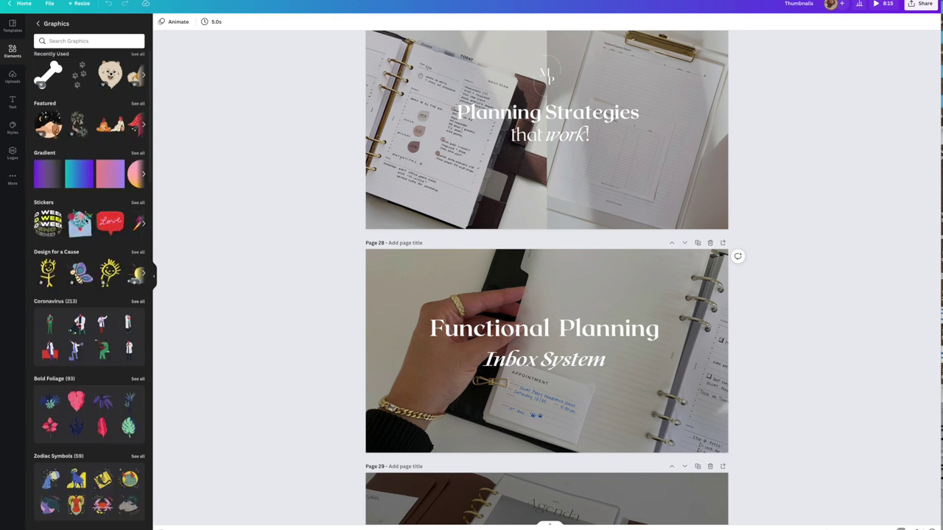
scroll(87, 221, "down", 10)
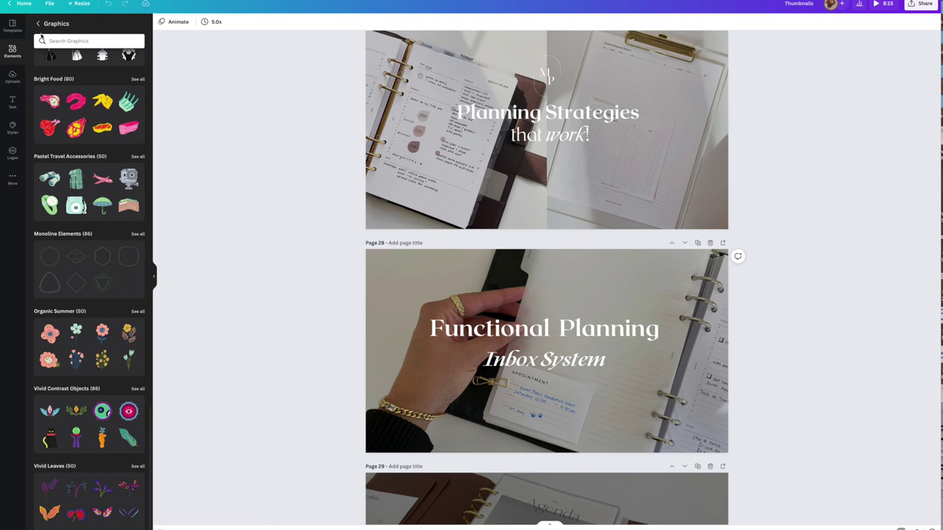
left_click(39, 24)
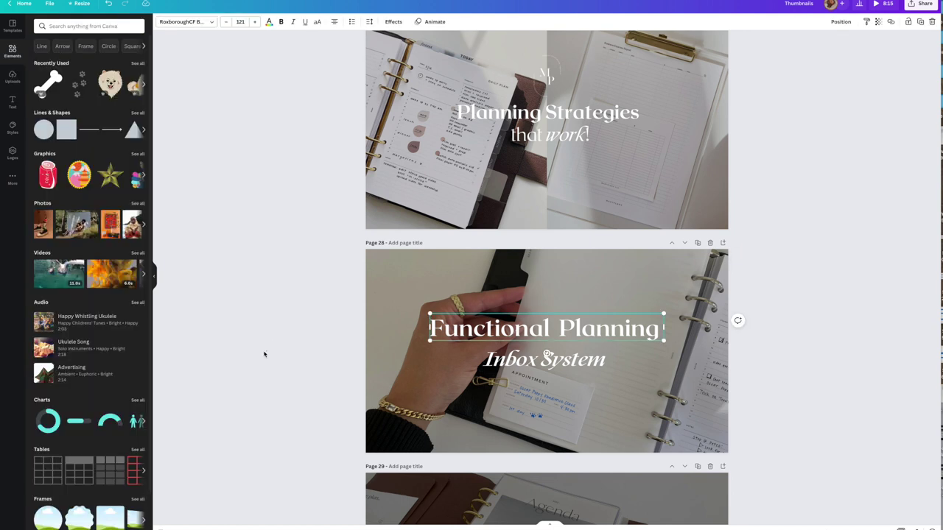
Step: Try font and custom colour options on the Functional Planning title without changing them
left_click(263, 353)
left_click(560, 324)
left_click(185, 22)
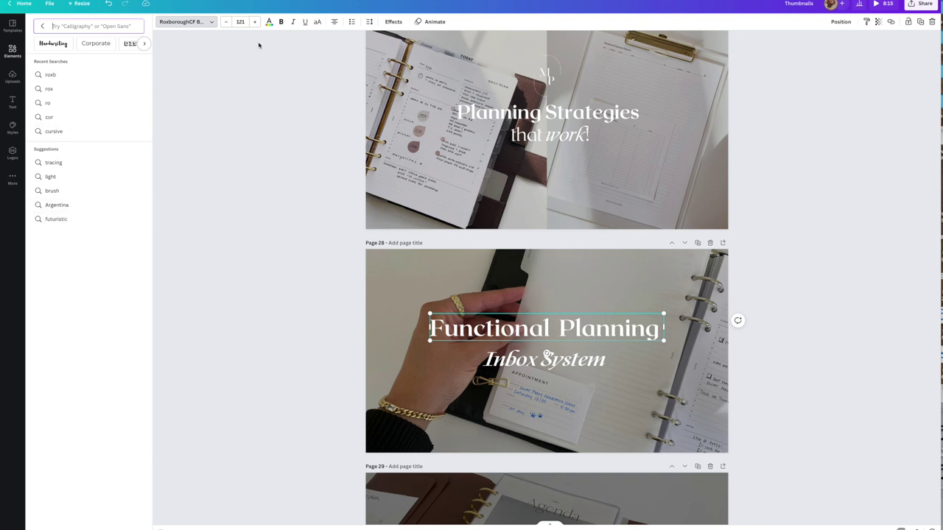
left_click(229, 67)
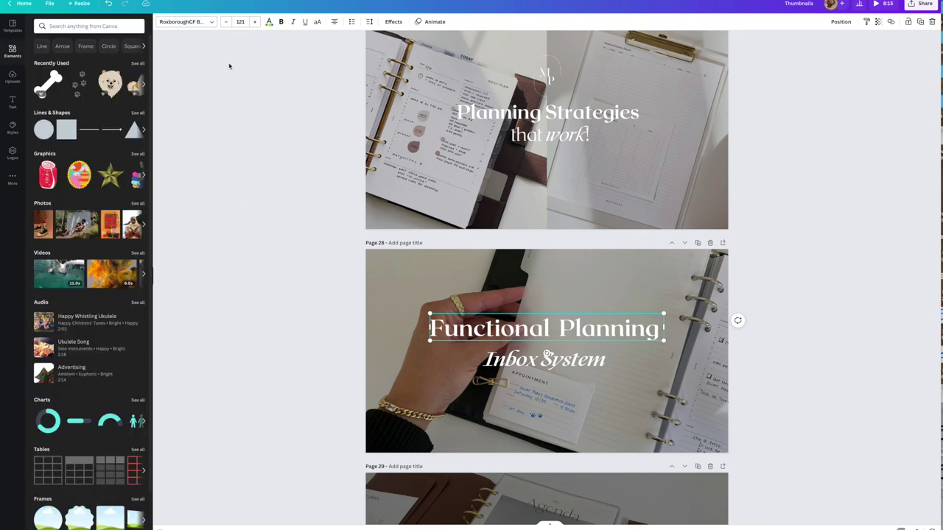
left_click(269, 23)
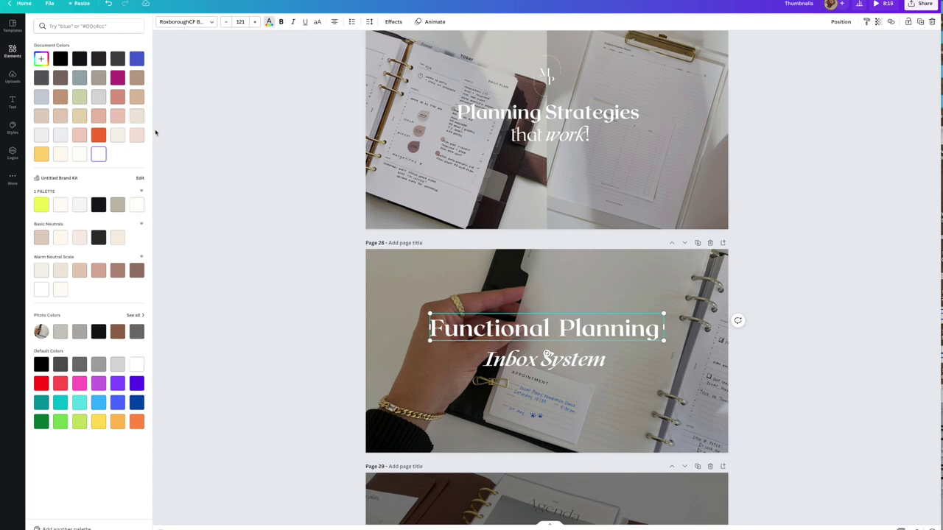
left_click(44, 62)
left_click_drag(45, 120, 66, 120)
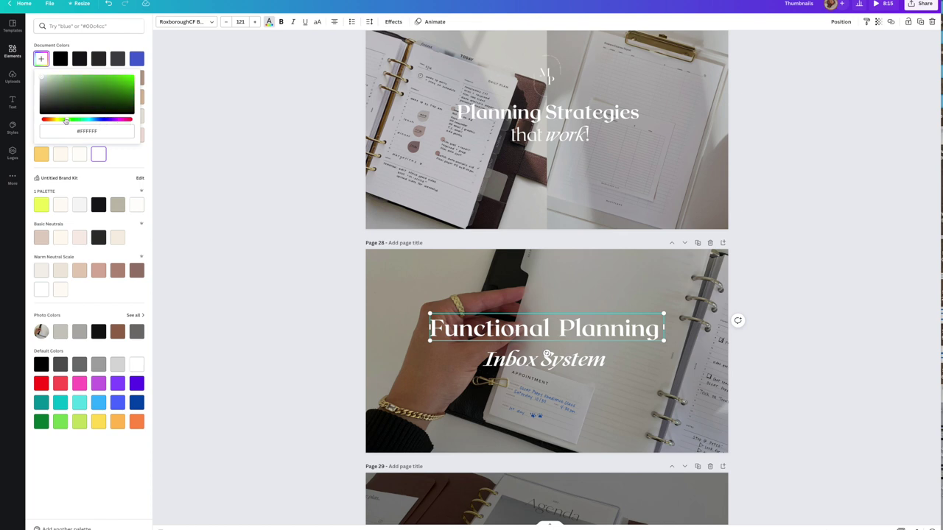
Step: Give the Functional Planning title a Neon effect and a gentle Curve of 15
scroll(92, 336, "down", 1)
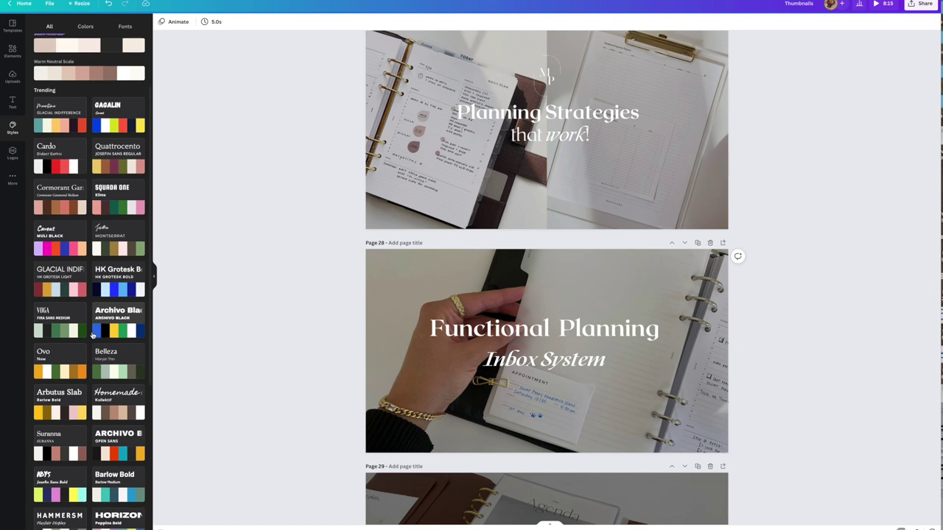
scroll(92, 335, "down", 3)
scroll(93, 335, "up", 3)
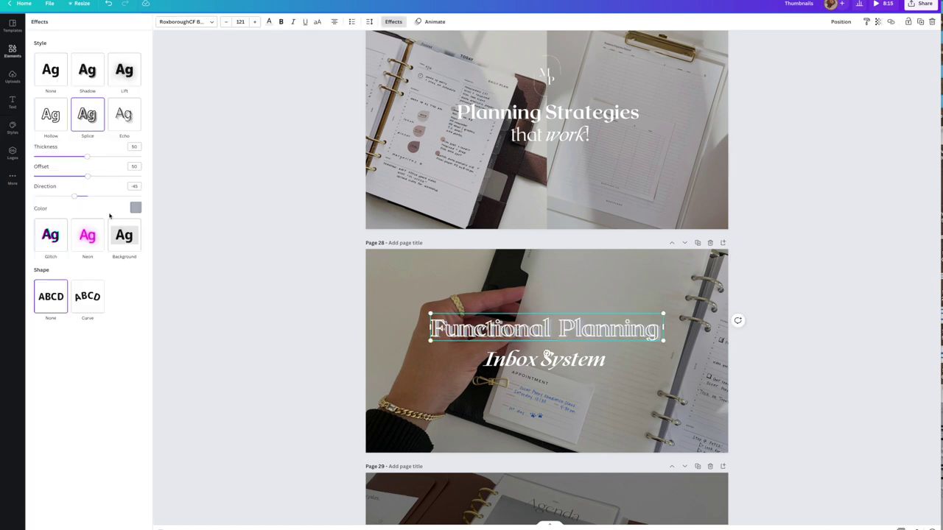
left_click(99, 235)
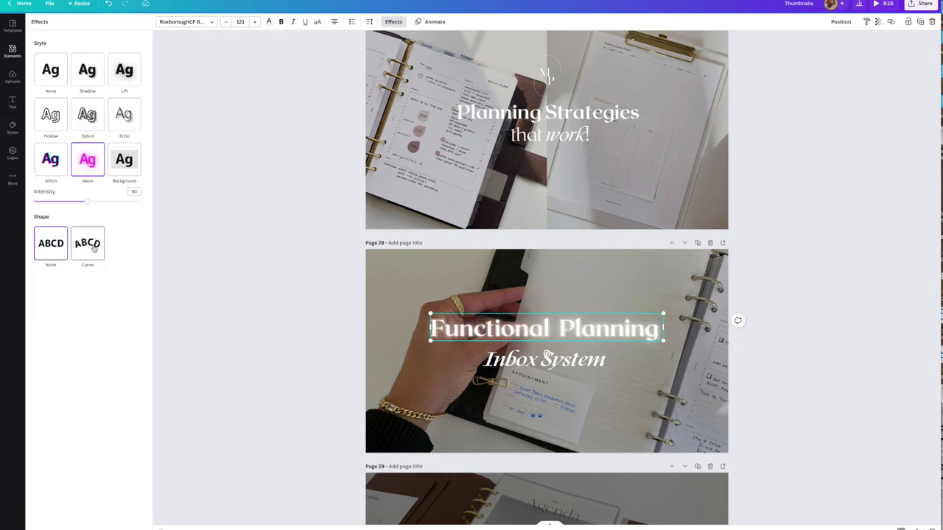
left_click(92, 249)
left_click_drag(126, 286, 95, 286)
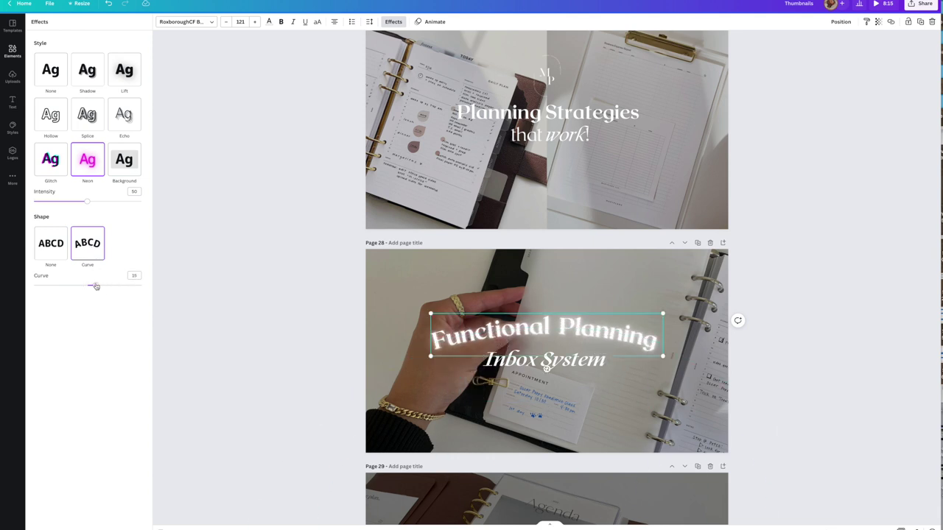
left_click(599, 315)
left_click(316, 361)
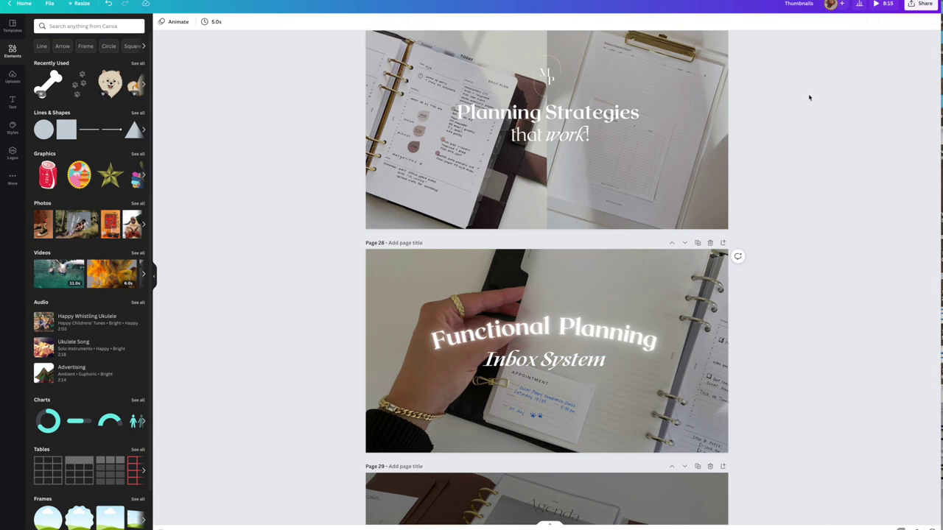
Step: Group Functional Planning with Inbox System, then ungroup them again
left_click(530, 342)
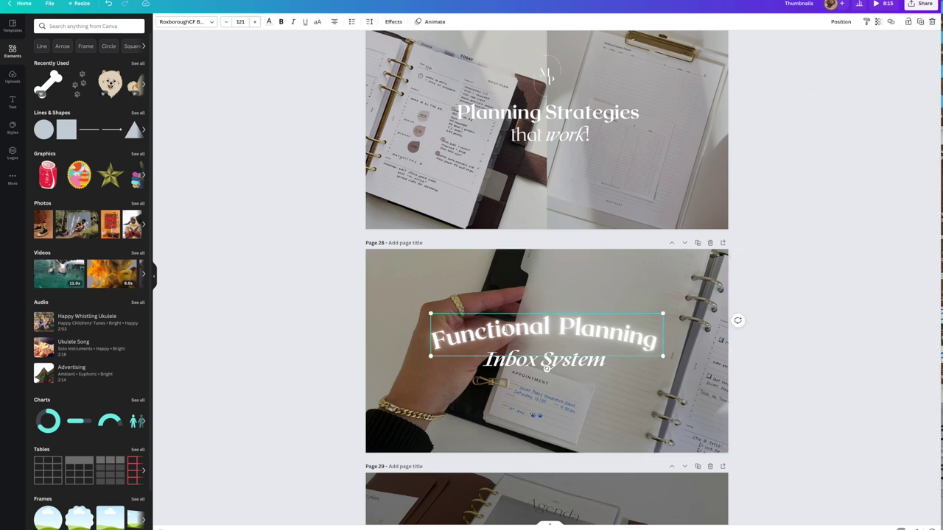
left_click(545, 364, "shift")
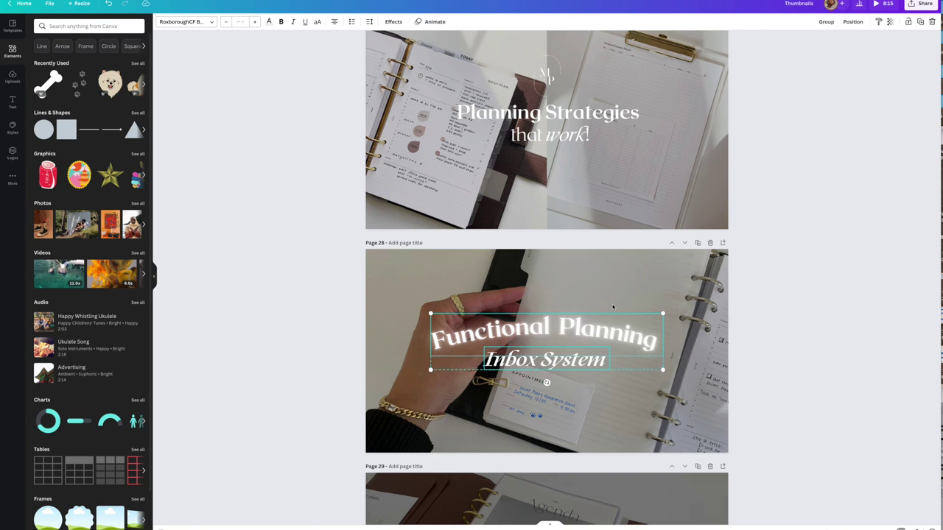
left_click(827, 23)
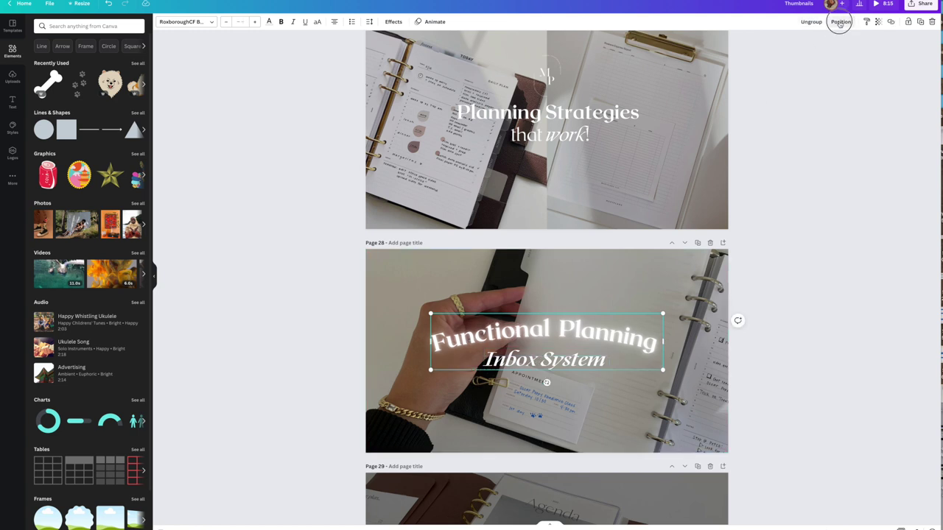
left_click(829, 23)
left_click(811, 21)
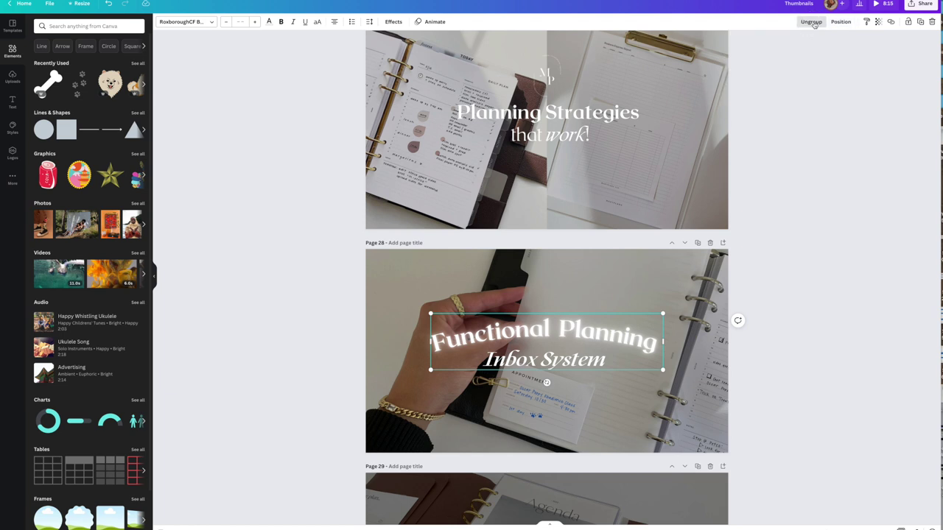
left_click(853, 22)
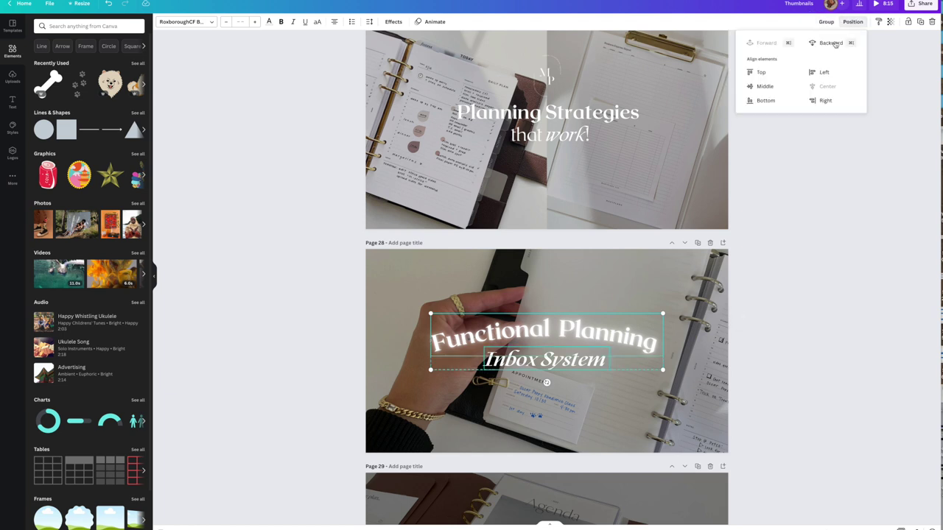
left_click(831, 213)
left_click(332, 263)
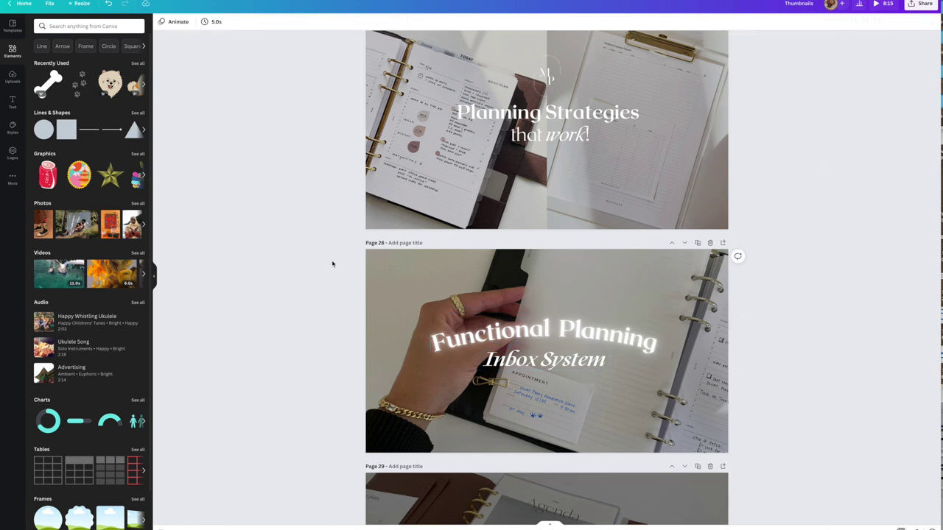
Step: Add a sitting and a standing boxer illustration side by side below OSCAR on page 25
scroll(332, 263, "down", 3)
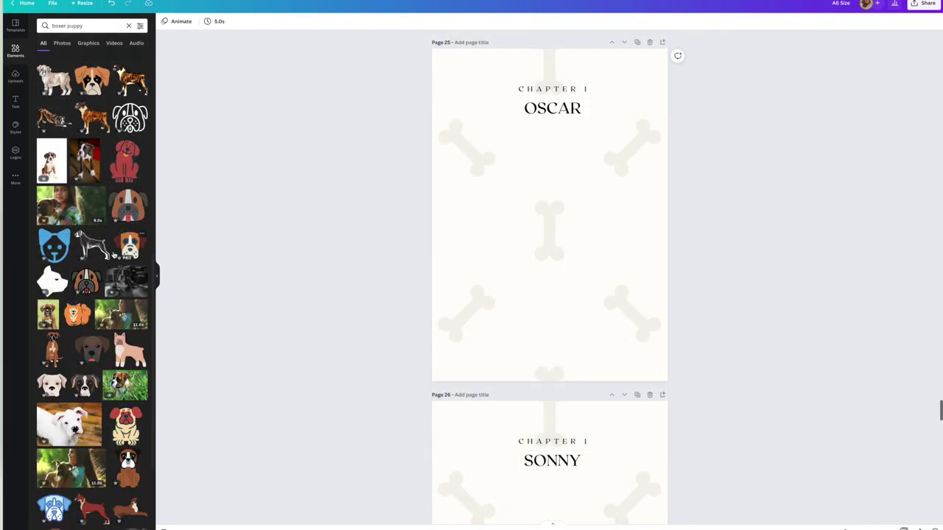
scroll(68, 163, "down", 4)
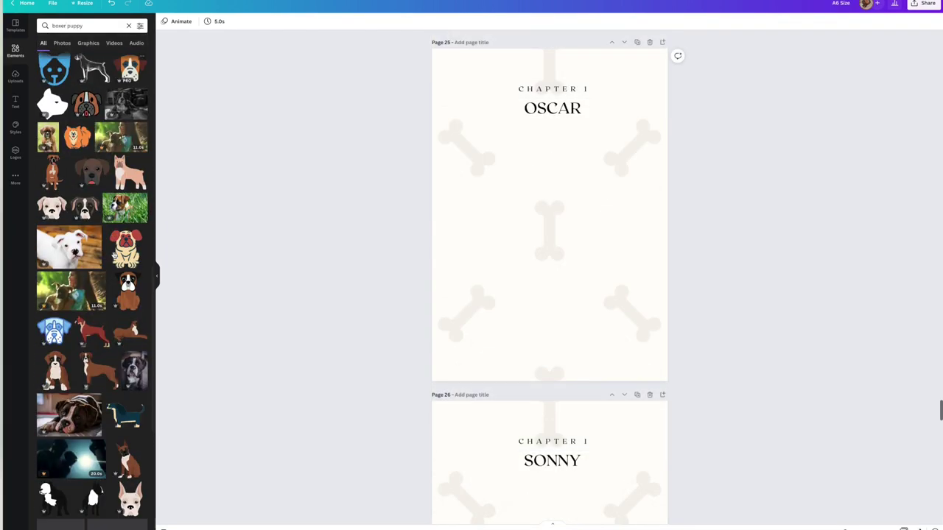
left_click(53, 168)
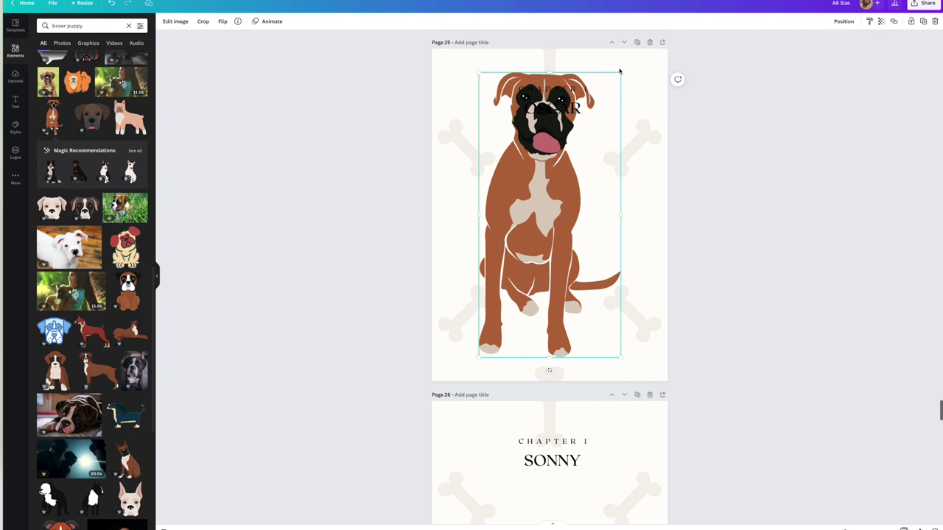
left_click_drag(618, 84, 564, 206)
left_click_drag(515, 269, 486, 186)
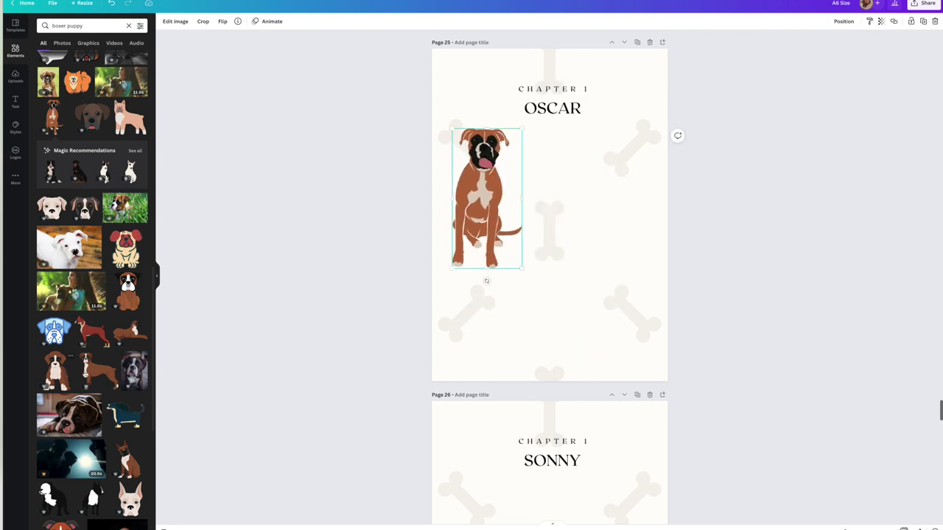
left_click(90, 374)
left_click_drag(540, 223, 581, 202)
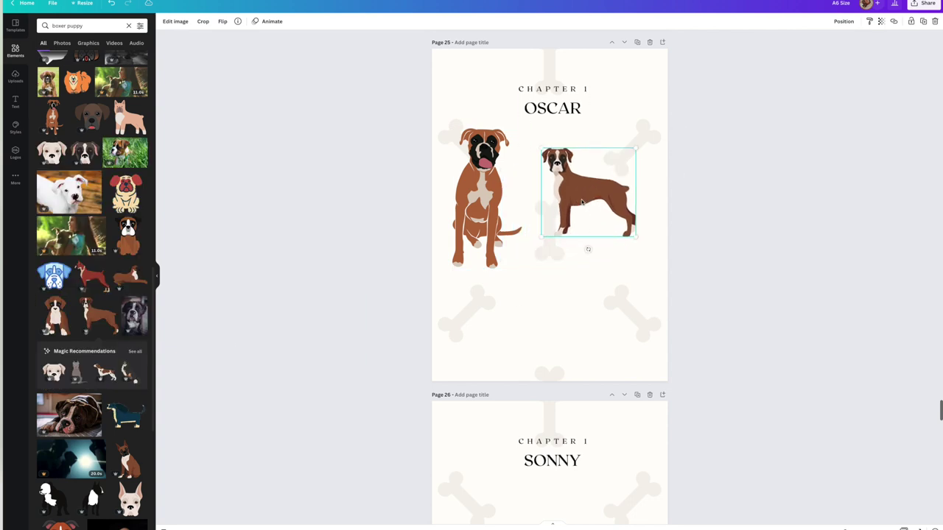
scroll(86, 251, "down", 4)
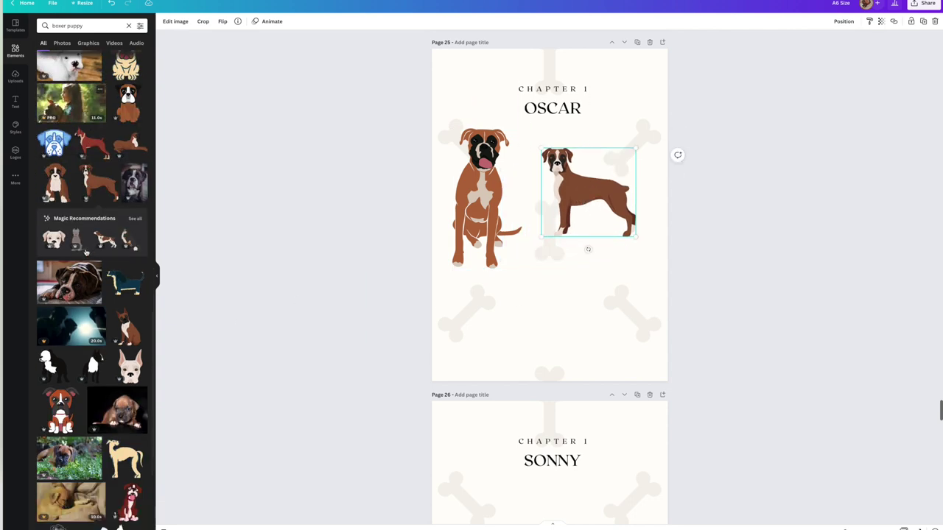
scroll(70, 196, "down", 6)
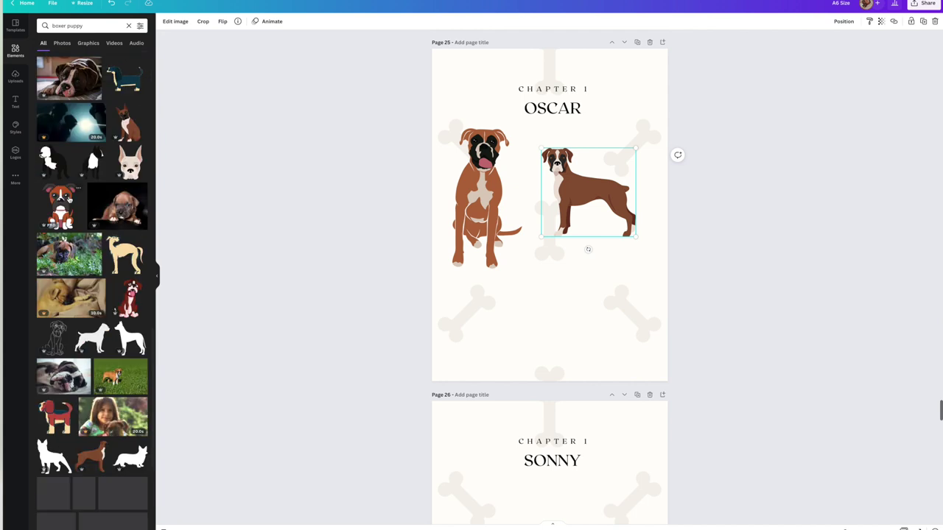
scroll(92, 304, "down", 10)
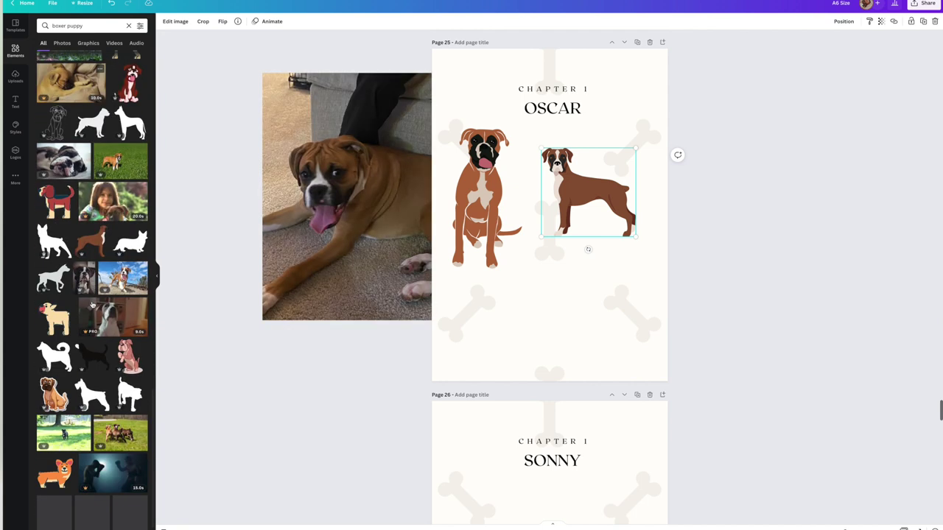
scroll(92, 305, "down", 5)
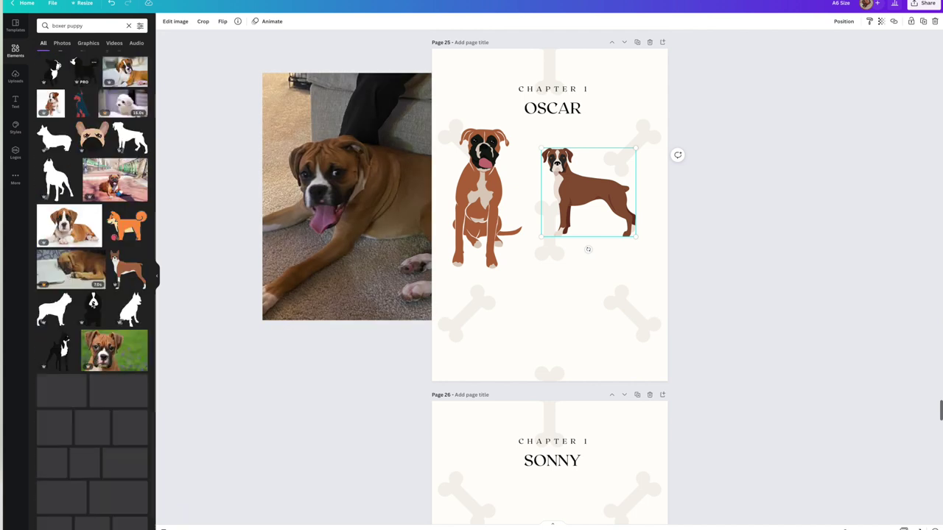
scroll(92, 305, "down", 3)
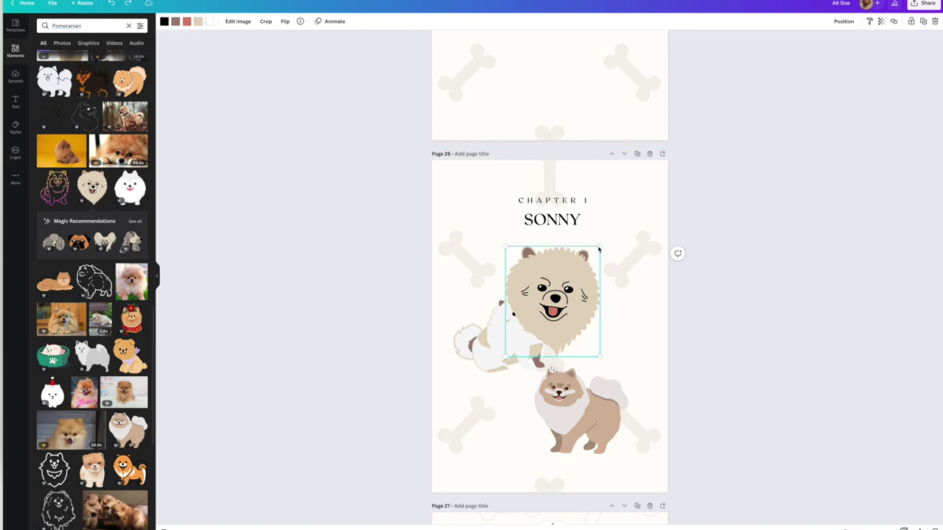
Step: Shrink the beige Pomeranian head illustration on page 26
left_click_drag(598, 251, 637, 276)
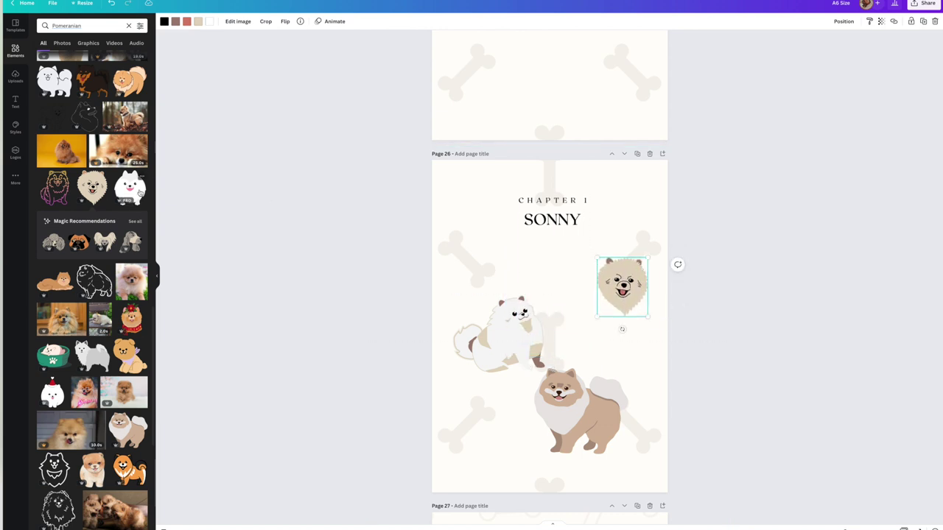
scroll(75, 306, "down", 2)
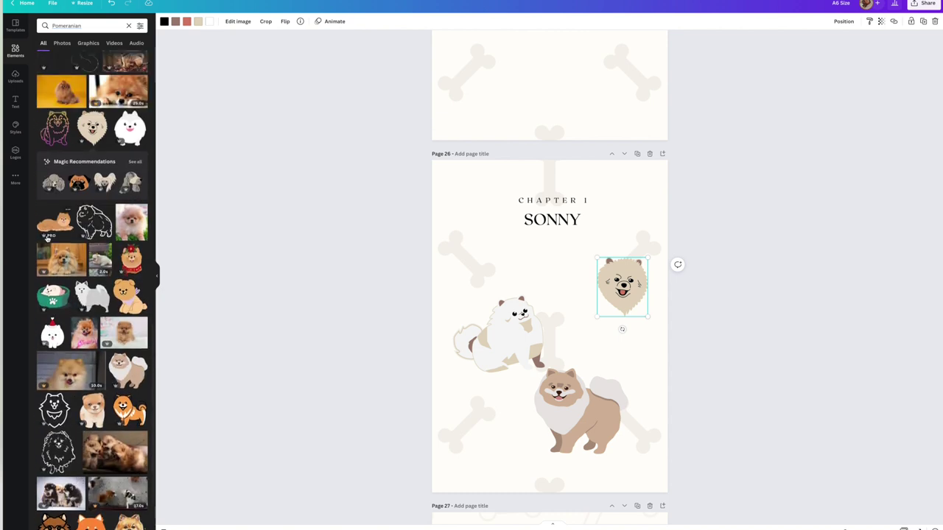
Step: Add a plush puppy and pink chew bone, shrink both, and place them under SONNY
left_click(135, 165)
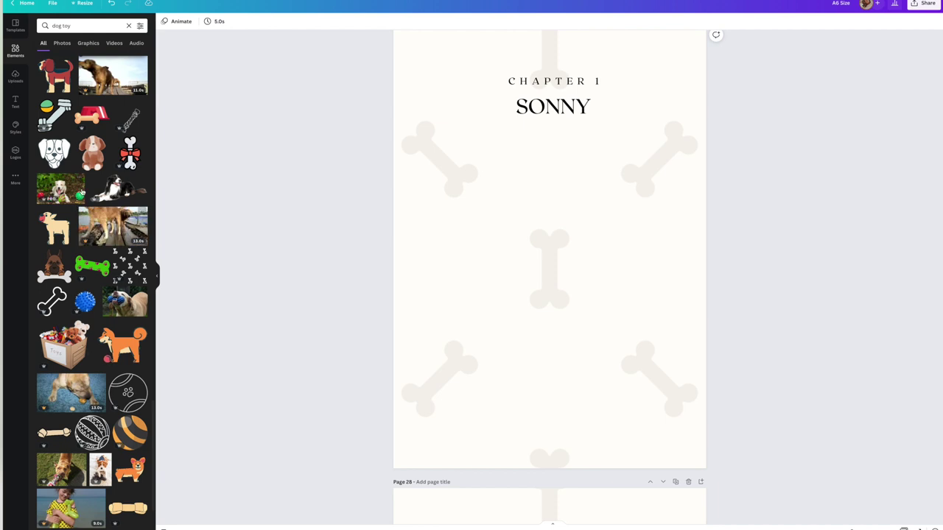
left_click(92, 153)
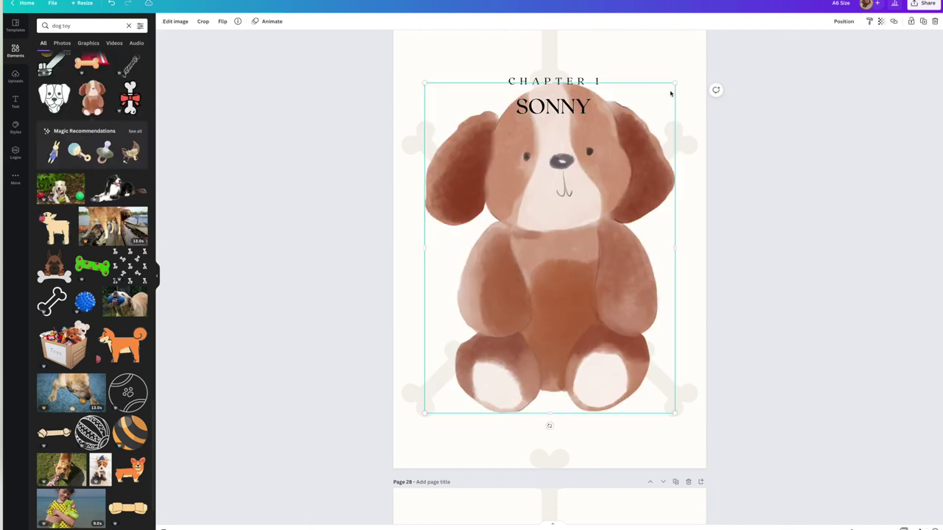
left_click_drag(676, 84, 484, 335)
left_click_drag(452, 387, 554, 200)
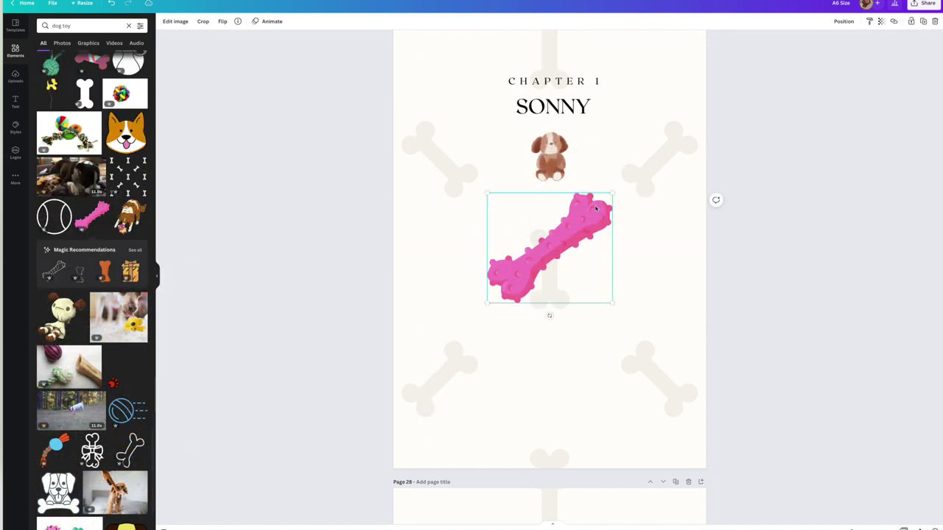
left_click_drag(614, 196, 533, 262)
left_click(566, 159)
left_click_drag(566, 161, 634, 181)
left_click(498, 295)
left_click_drag(499, 295, 542, 160)
left_click(462, 206)
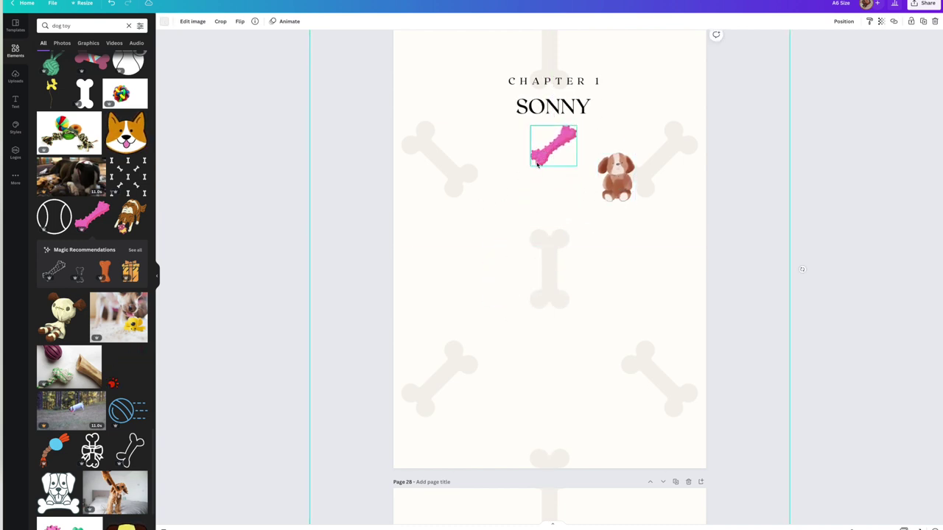
scroll(100, 395, "down", 10)
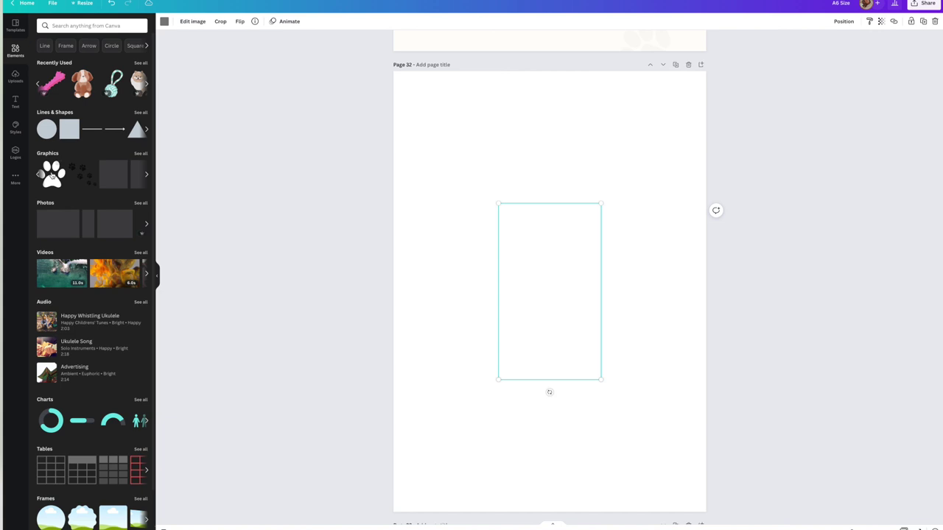
Step: Fill Page 32's frame with the paw-print graphic, tilted diagonally and enlarged across the page
left_click_drag(51, 175, 564, 288)
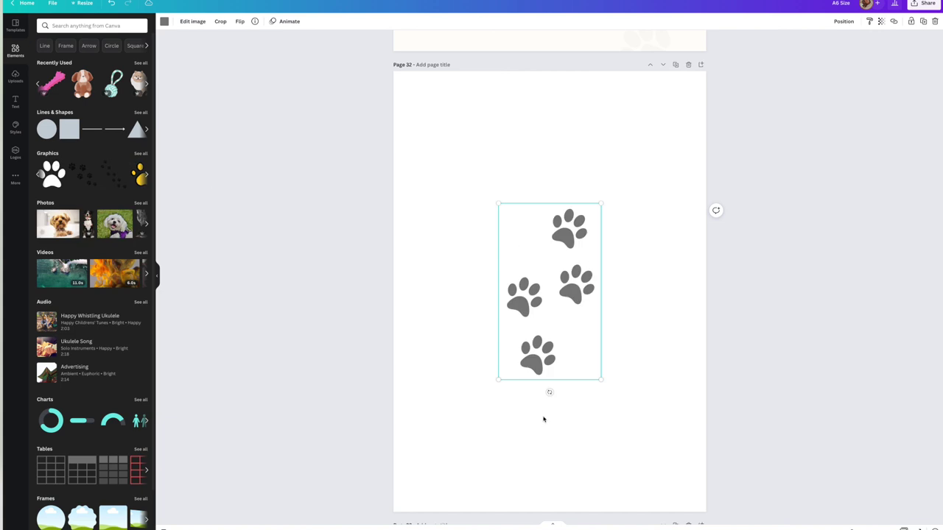
left_click_drag(550, 395, 500, 212)
left_click_drag(479, 244, 653, 447)
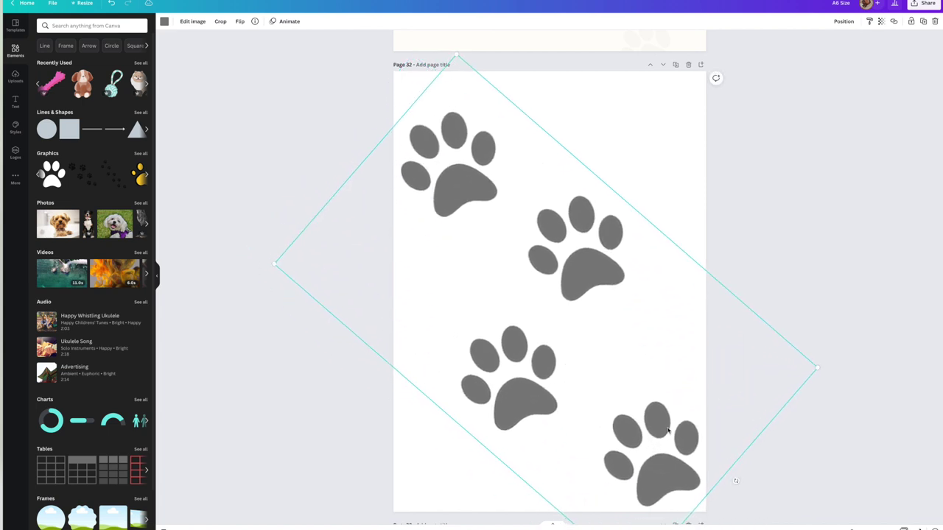
scroll(669, 431, "down", 2)
left_click_drag(736, 398, 748, 385)
left_click(400, 391)
Step: Scroll through the design to review it and reselect Page 32's paw prints
scroll(381, 368, "up", 15)
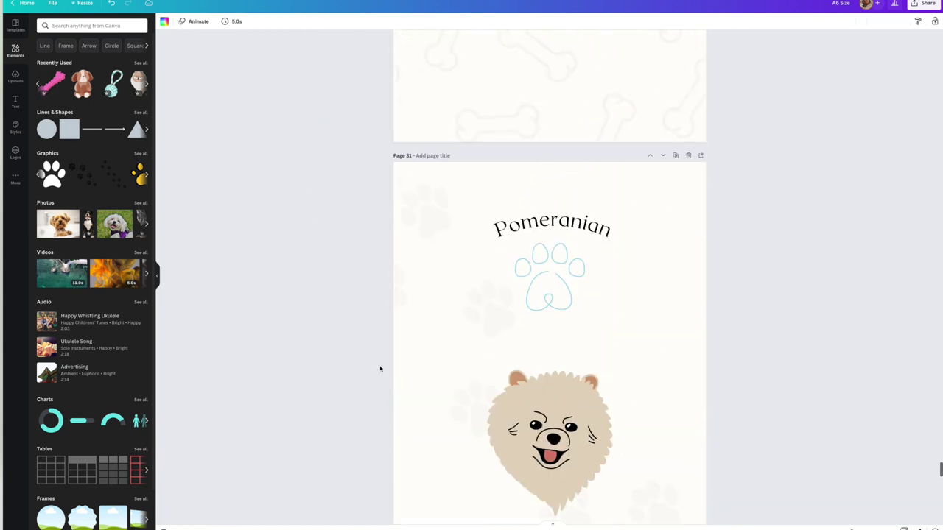
scroll(380, 368, "up", 14)
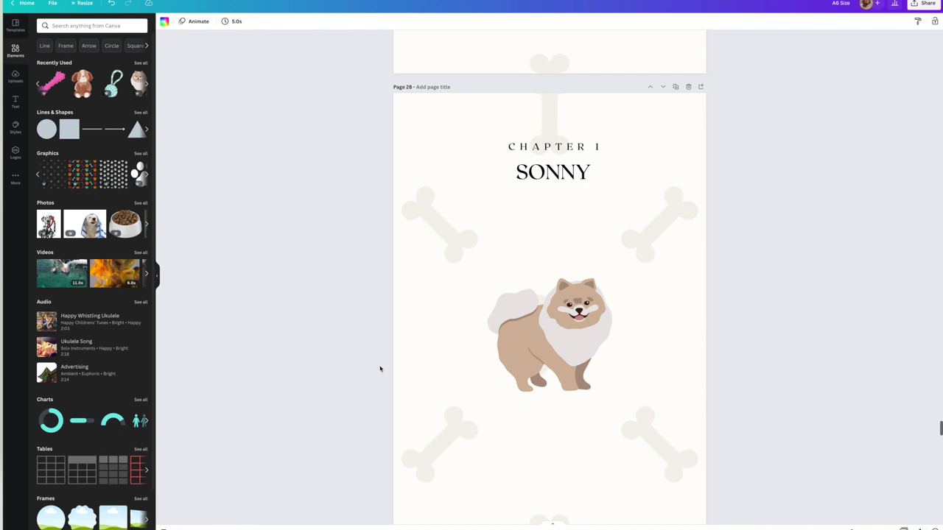
scroll(424, 241, "up", 7)
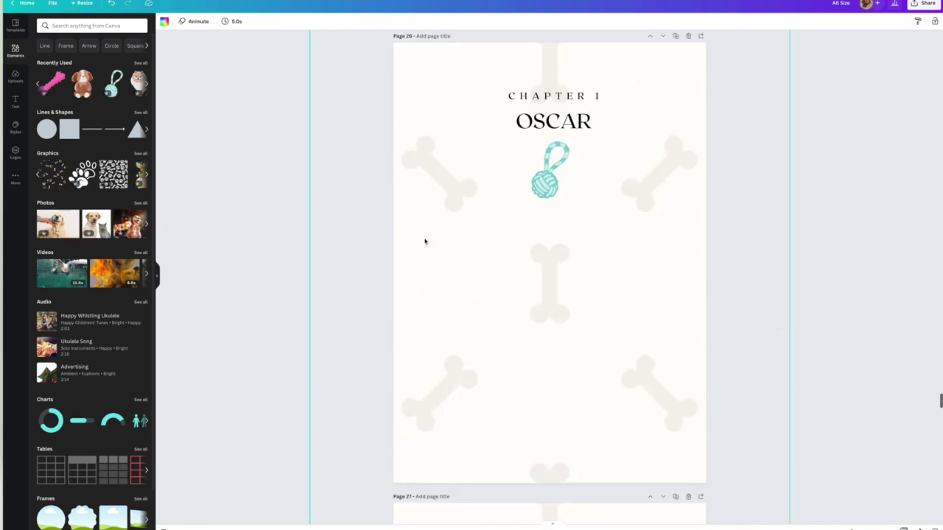
scroll(337, 248, "down", 12)
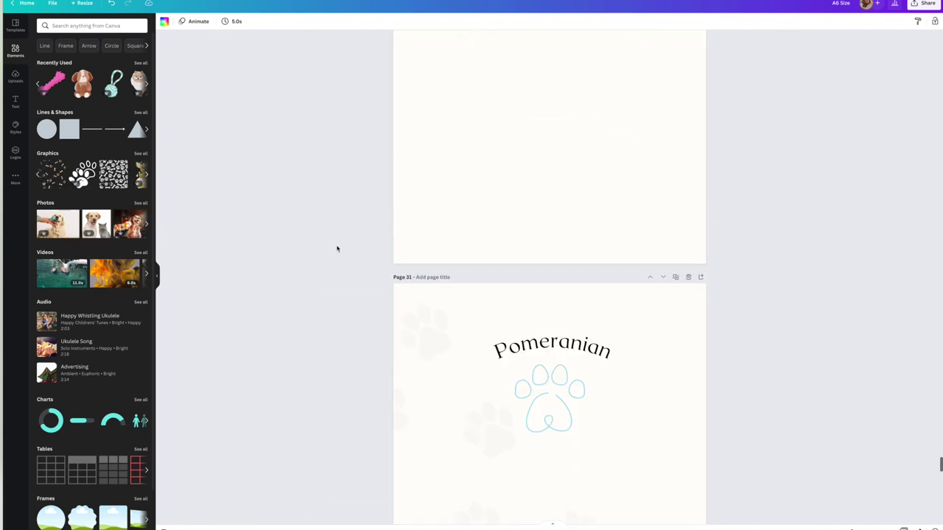
scroll(336, 249, "down", 5)
scroll(337, 249, "up", 5)
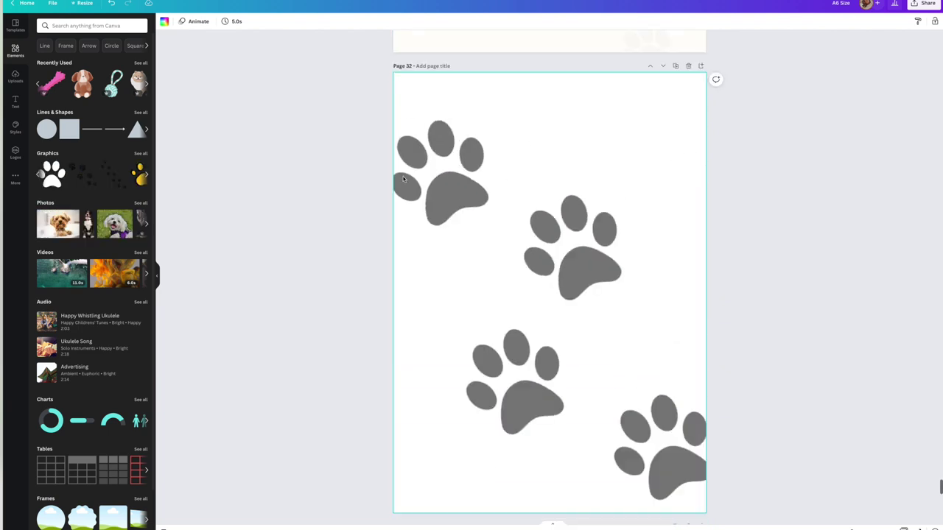
left_click(458, 160)
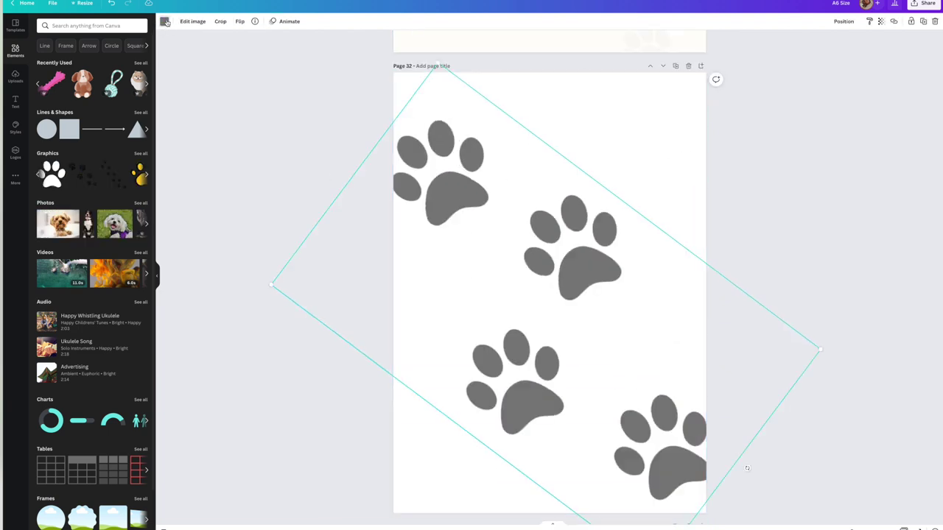
Step: Recolour the paw prints light beige
left_click(165, 21)
left_click(83, 97)
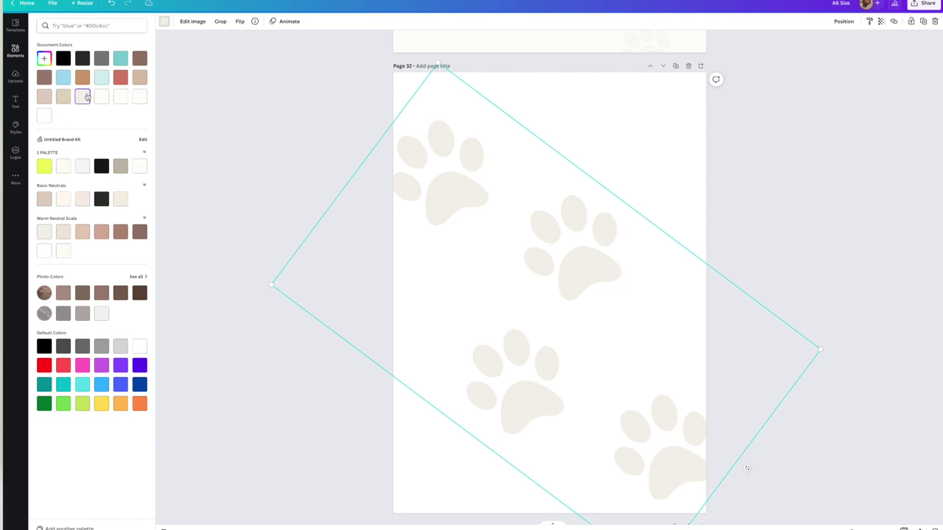
key("Escape")
left_click(760, 109)
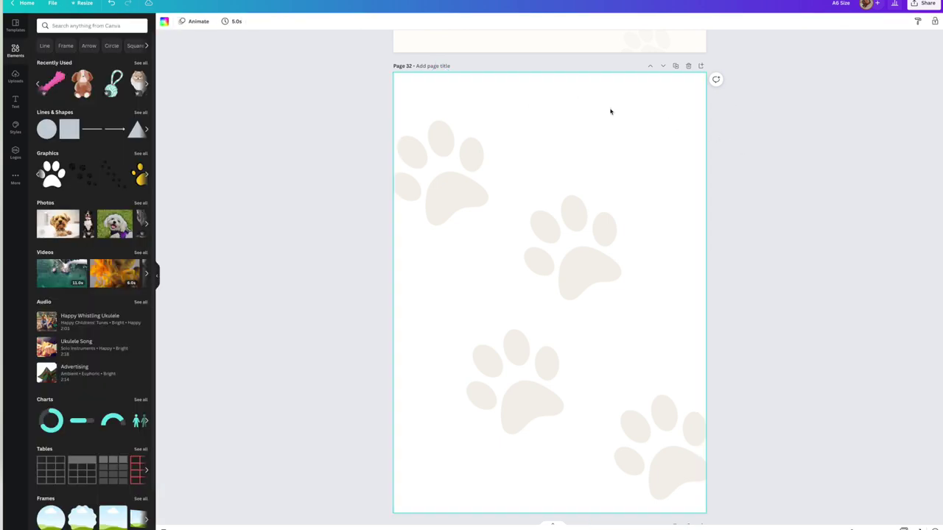
Step: Make Page 32's background cream
left_click(164, 22)
left_click(144, 145)
left_click(227, 135)
Step: Lower the paw prints' transparency so they look faded
left_click(429, 199)
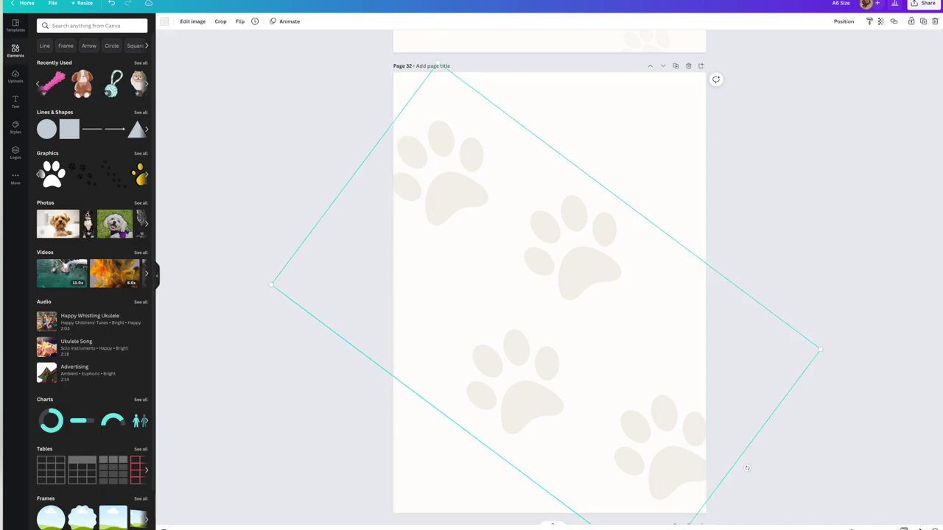
left_click(881, 23)
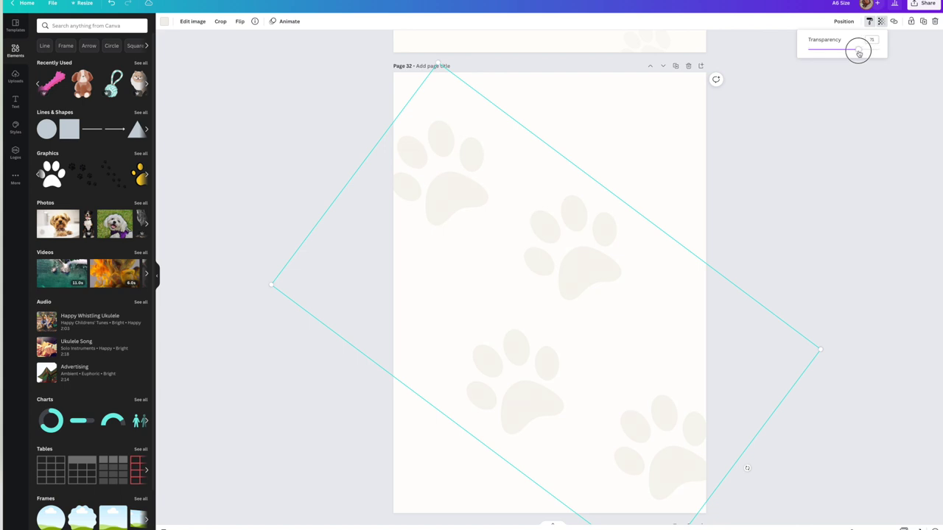
left_click(856, 79)
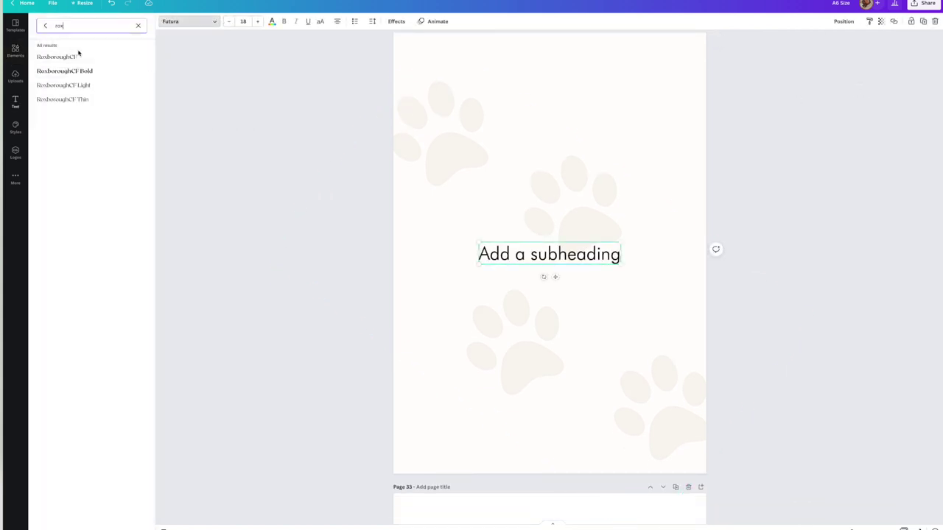
Step: Set the subheading in RoxboroughCF and type 'A dog is the only thing on this Earth that loves you more'
left_click(78, 58)
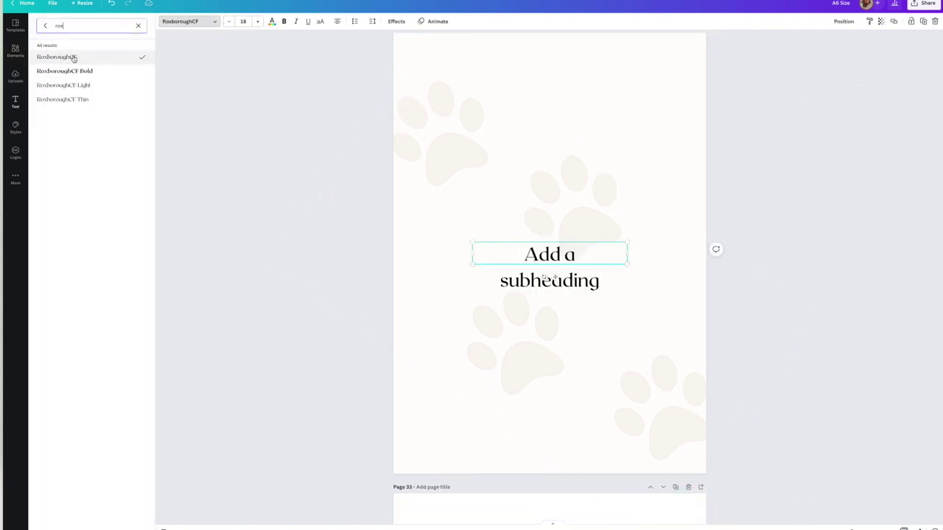
left_click(221, 170)
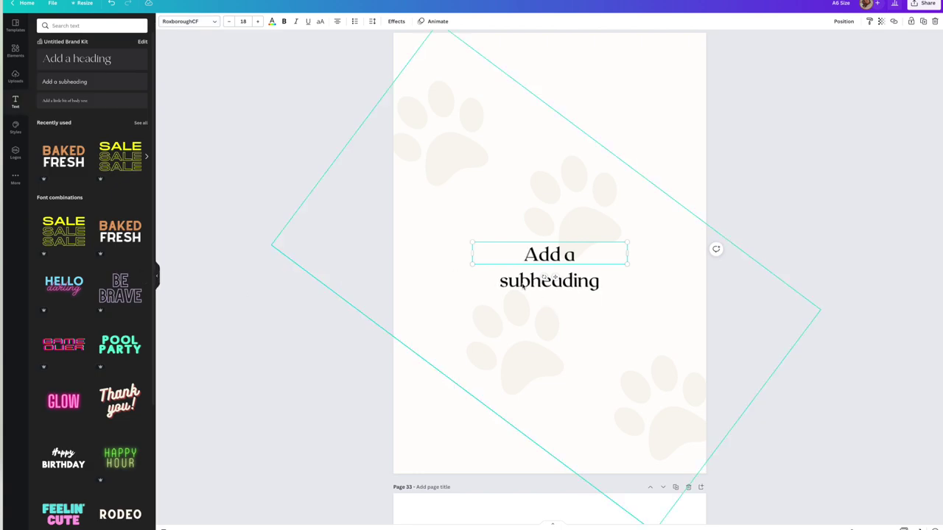
double_click(523, 258)
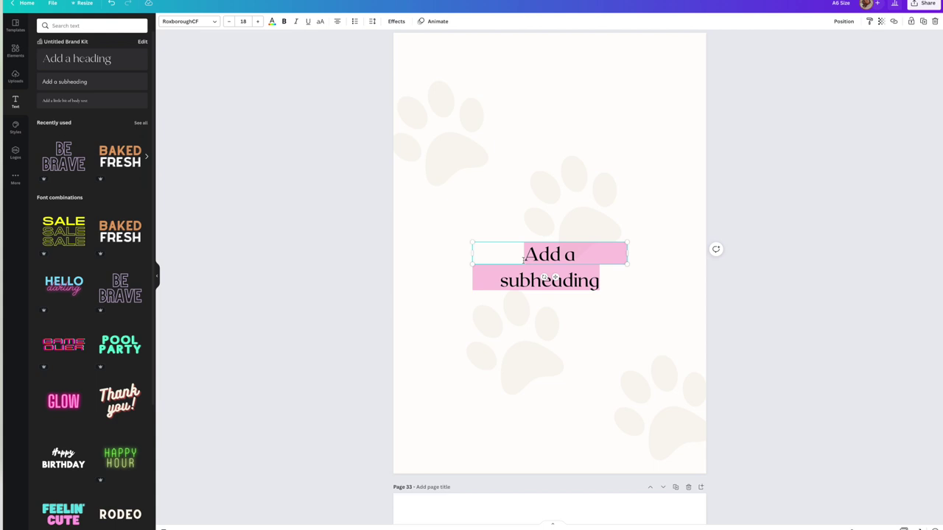
type("A dog is the only")
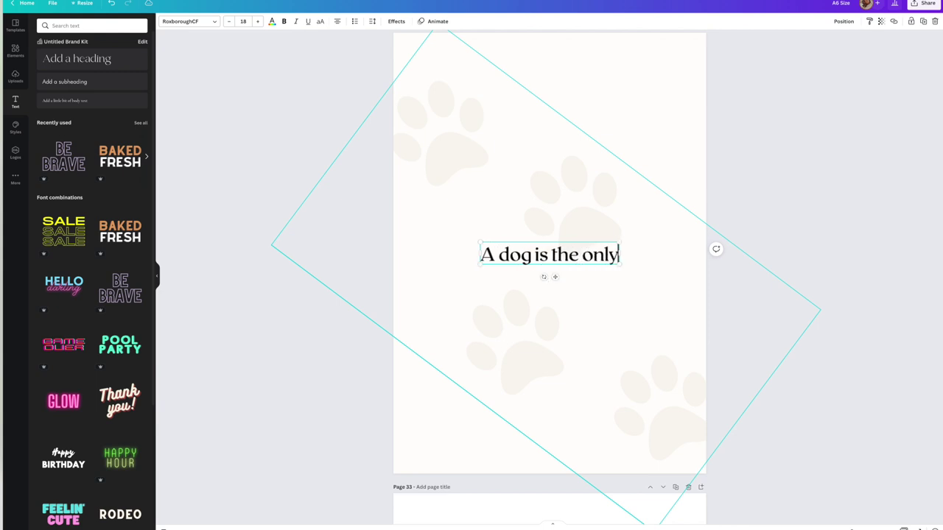
type(" thing on t")
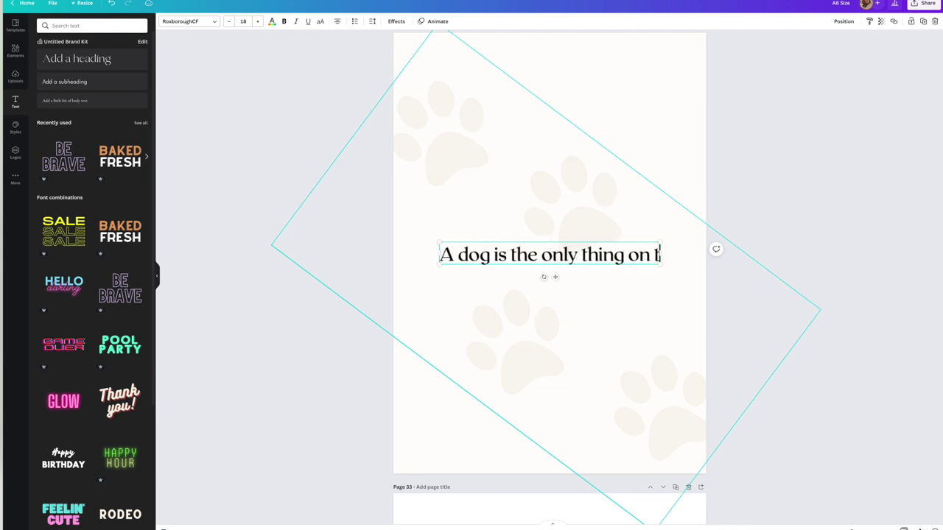
type("his Earth")
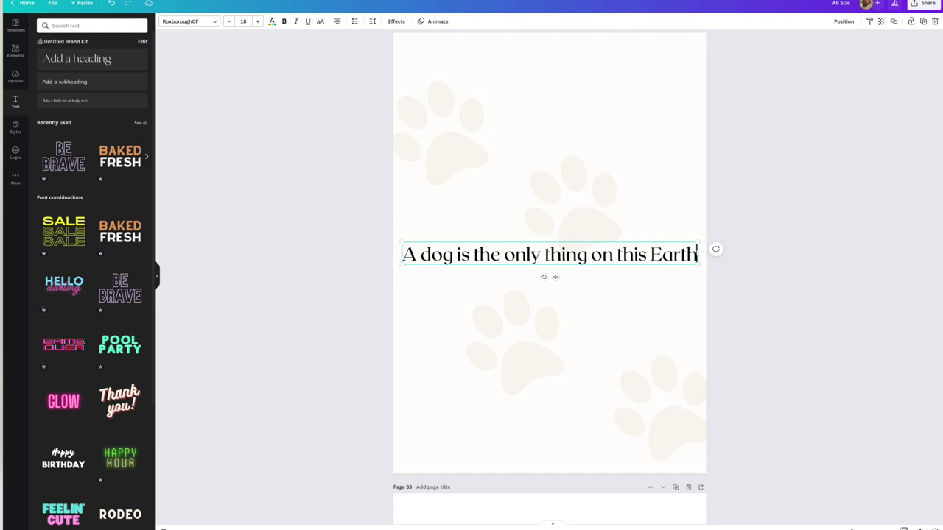
type(" that loves ")
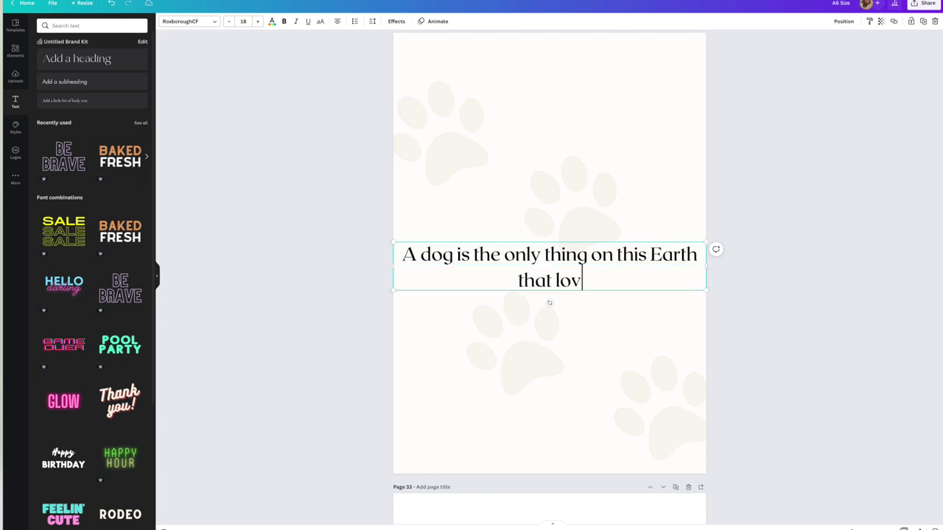
type("you more than he loves himself.")
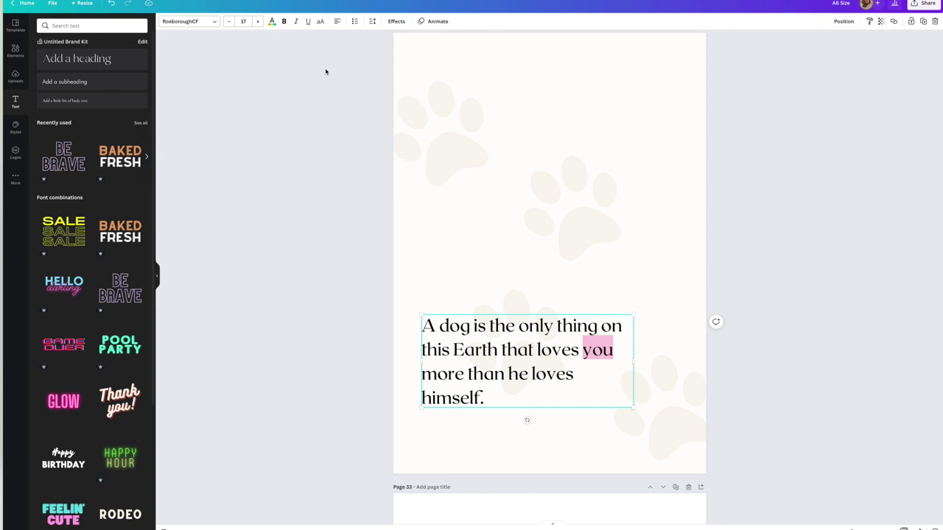
Step: Finish the second quote with '…just a small part of our lives, but to them, we are their whole life.'
left_click(490, 397)
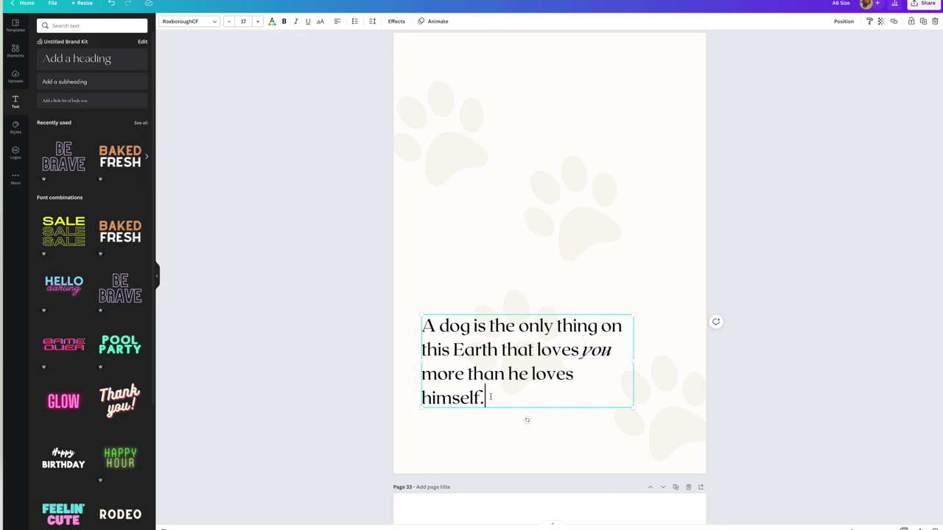
left_click_drag(479, 396, 436, 397)
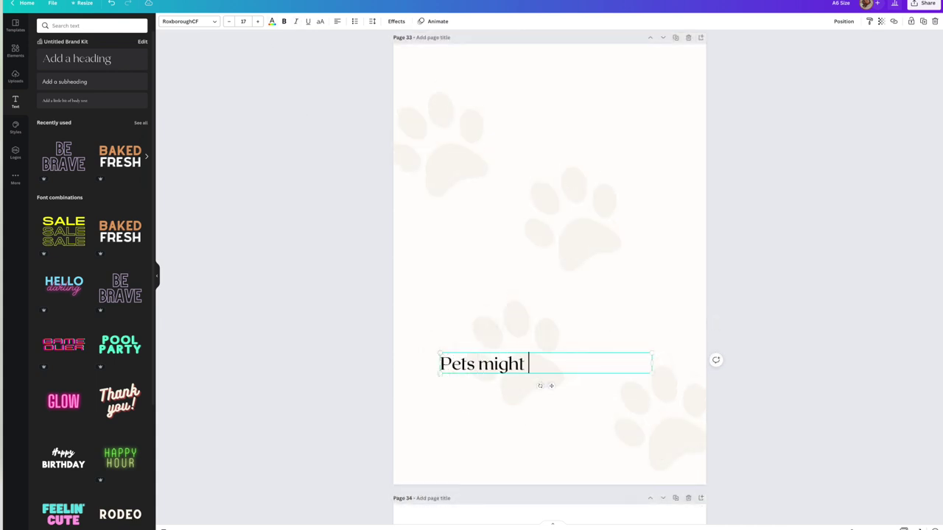
type("ust a small part of our lives, but to them, we are their whole life.")
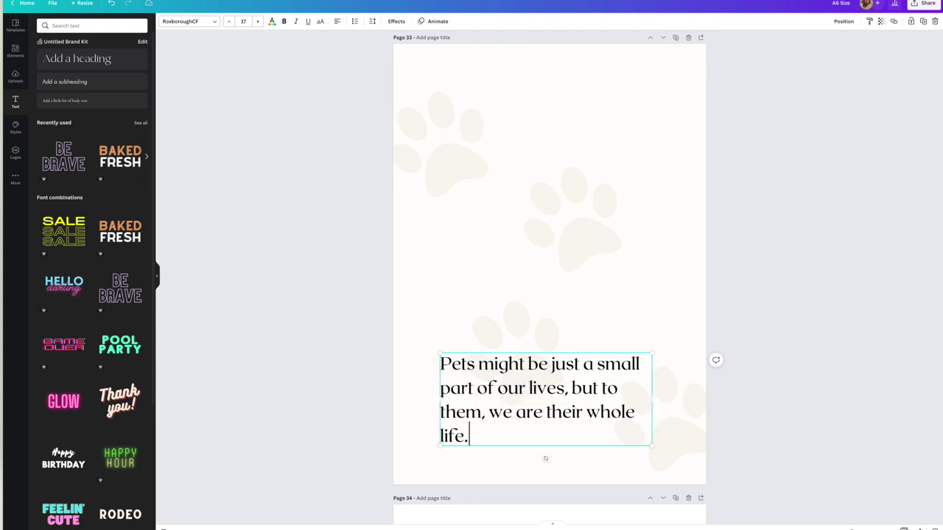
left_click(210, 263)
Step: Italicise 'but to them,' in the pet quote, then type the heading 'Foods to try:'
left_click(497, 386)
left_click(480, 414)
left_click_drag(480, 414, 567, 390)
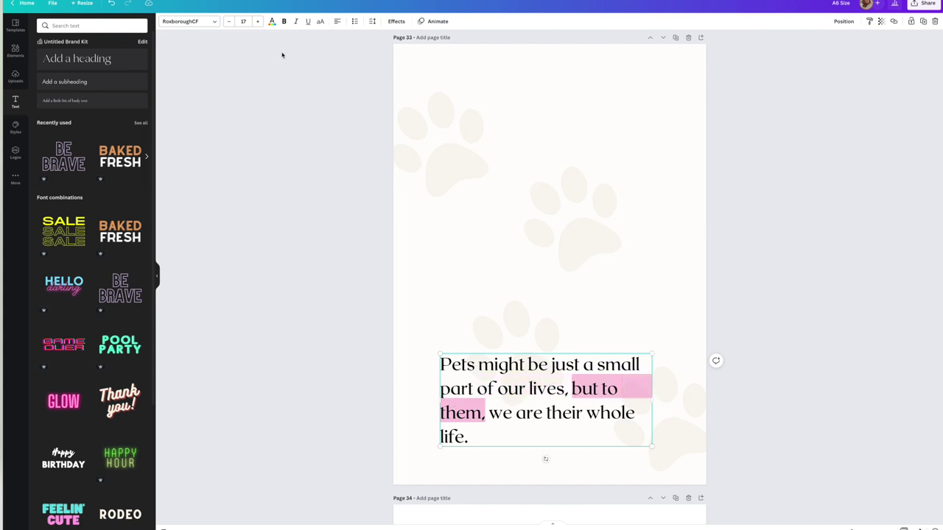
left_click(295, 22)
left_click(271, 232)
left_click(509, 405)
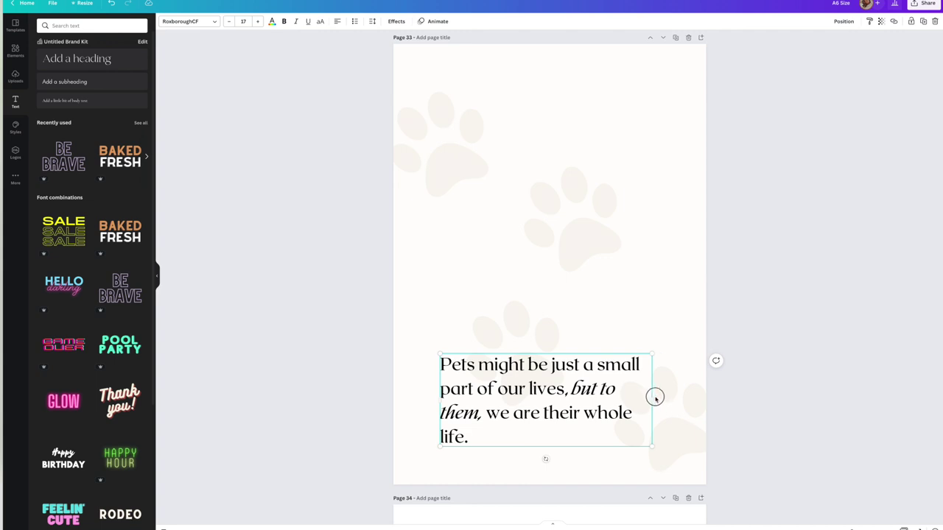
type("Foods to try")
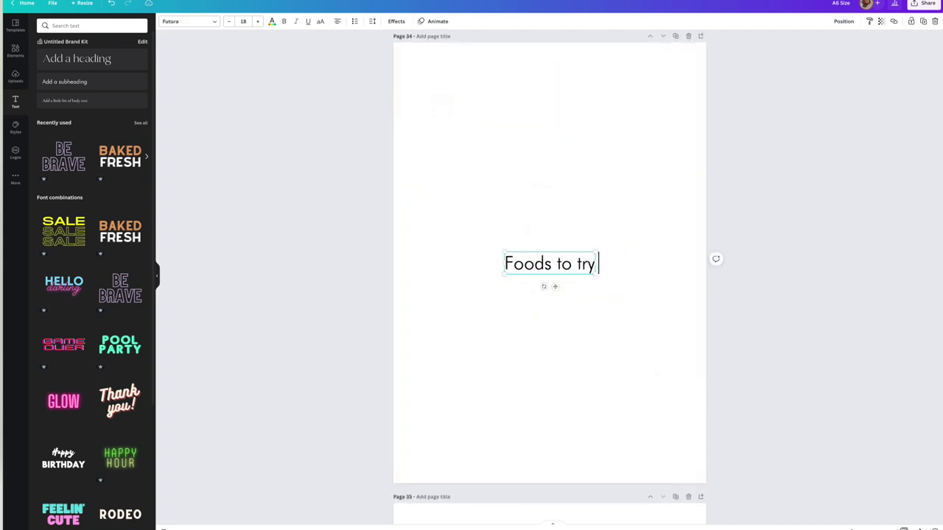
type(":")
Step: Move the 'Foods to try:' heading to the top-left and shrink its font four sizes
left_click_drag(528, 267, 460, 88)
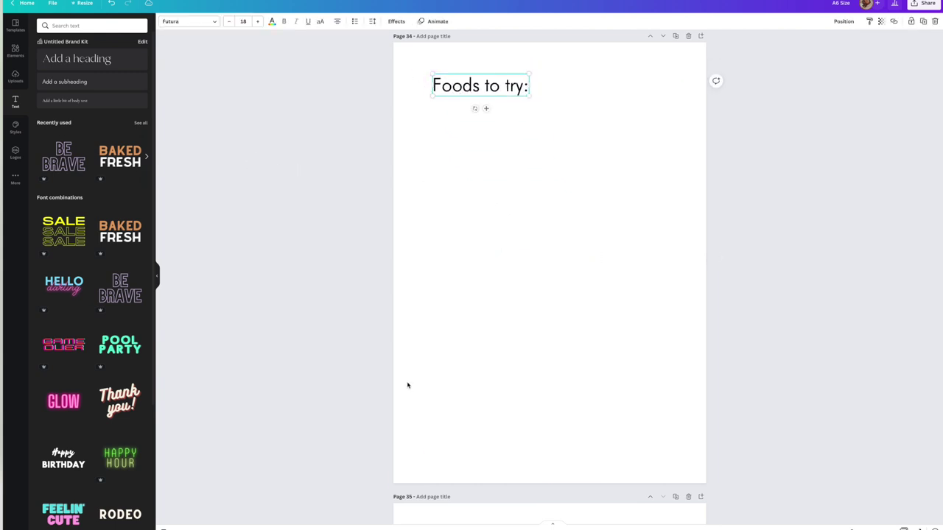
double_click(469, 79)
left_click(229, 23)
left_click(229, 22)
left_click(229, 23)
left_click(229, 23)
left_click(229, 23)
left_click(229, 23)
left_click(229, 22)
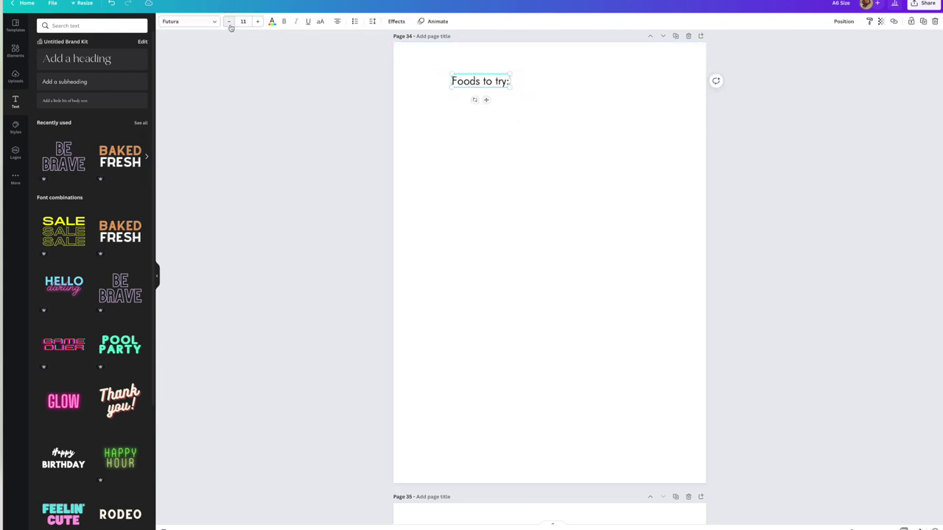
left_click_drag(495, 81, 492, 103)
left_click(284, 154)
left_click(461, 102)
double_click(461, 102)
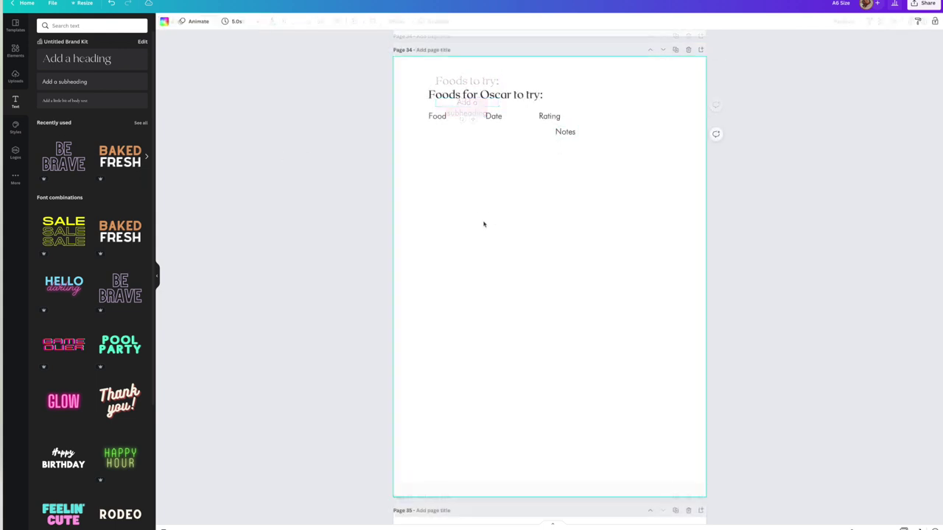
Step: Line Notes up with Rating and make the FOOD, DATE, RATING and NOTES labels uppercase
left_click_drag(565, 131, 638, 117)
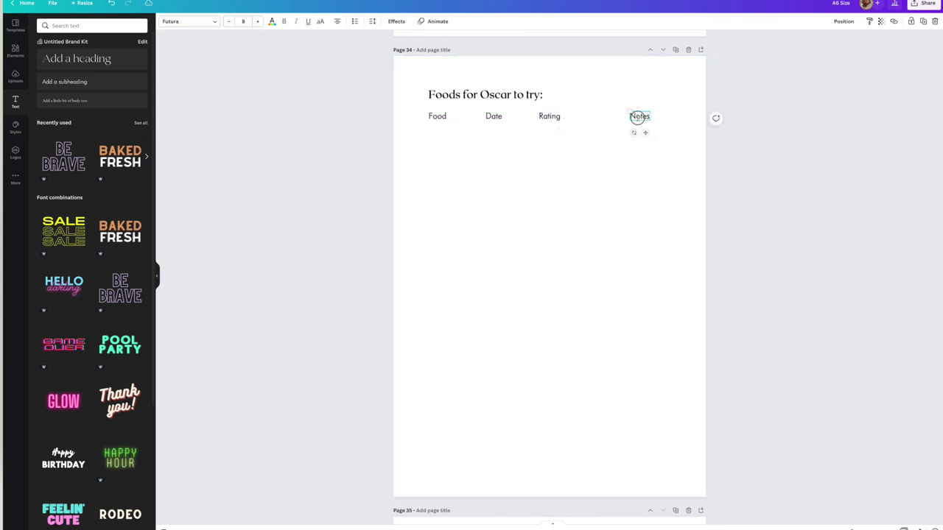
left_click(515, 127)
left_click(446, 117)
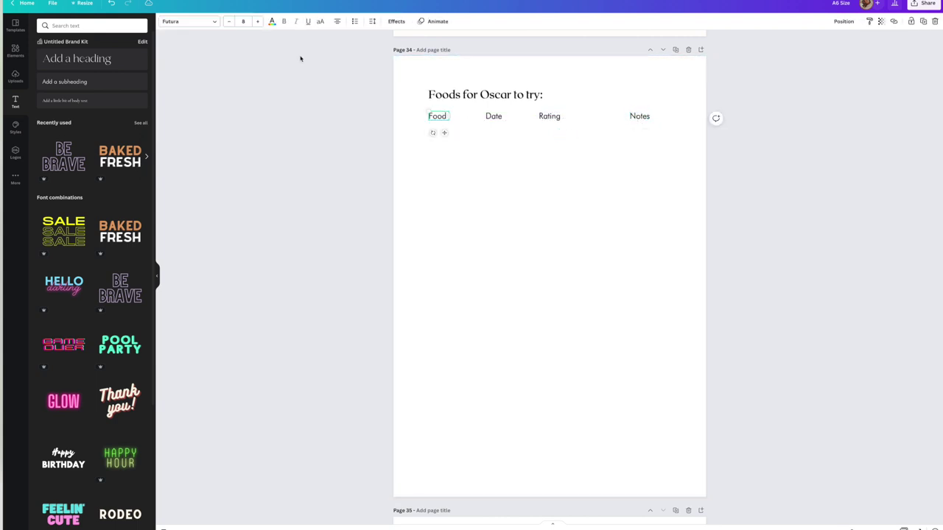
left_click(322, 22)
left_click(493, 117)
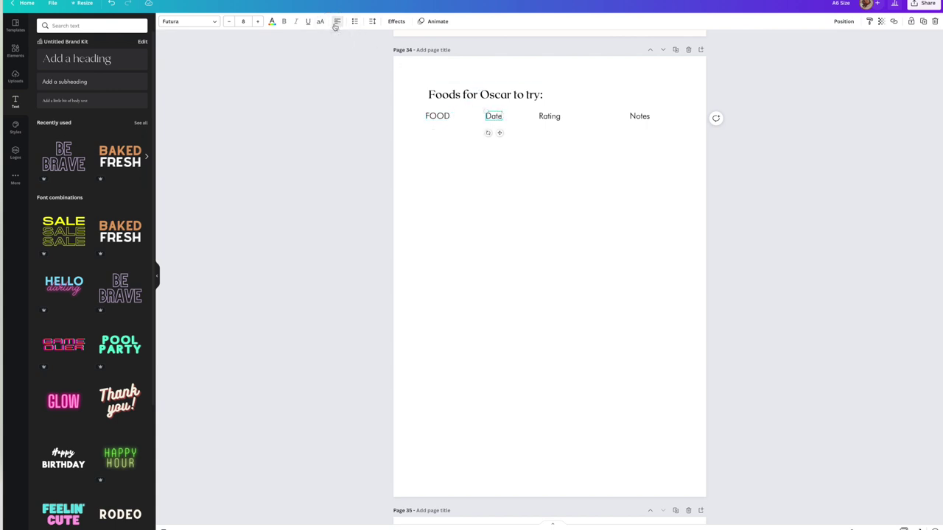
left_click(319, 22)
left_click(550, 117)
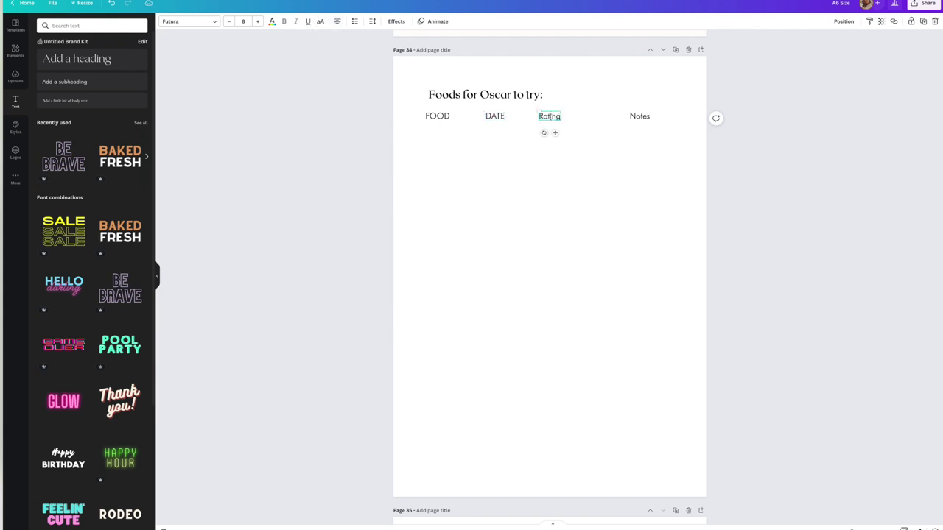
left_click(321, 21)
left_click(645, 120)
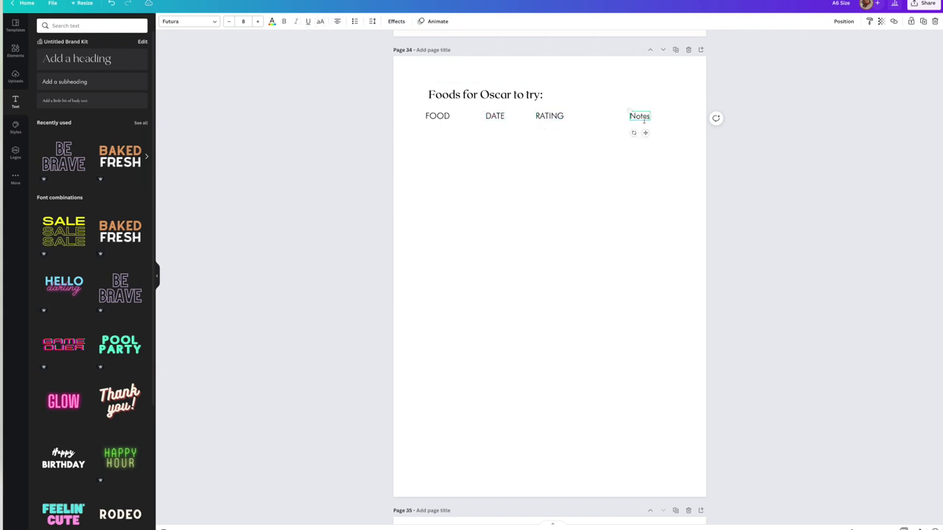
left_click(321, 21)
Step: Align FOOD with the heading's left edge and space DATE, RATING and NOTES evenly
left_click(331, 106)
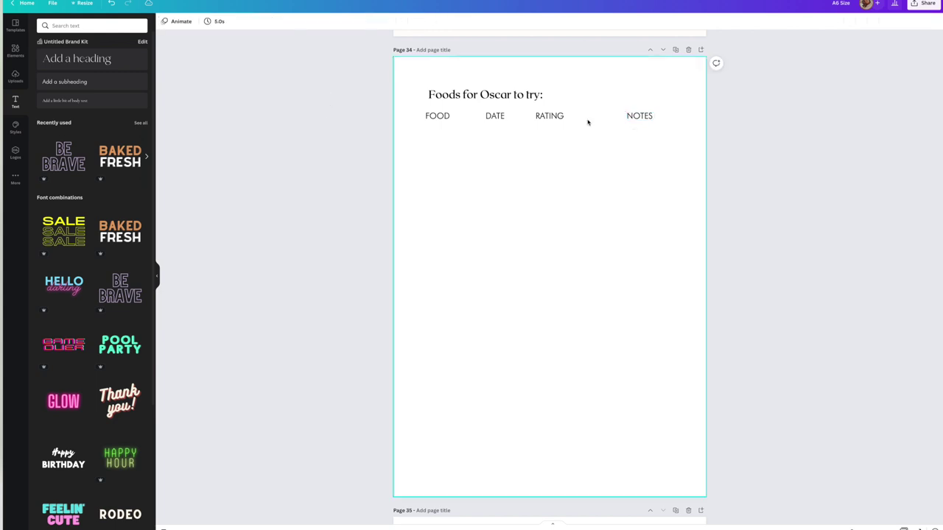
left_click_drag(635, 116, 609, 116)
left_click(400, 160)
left_click_drag(433, 118, 440, 116)
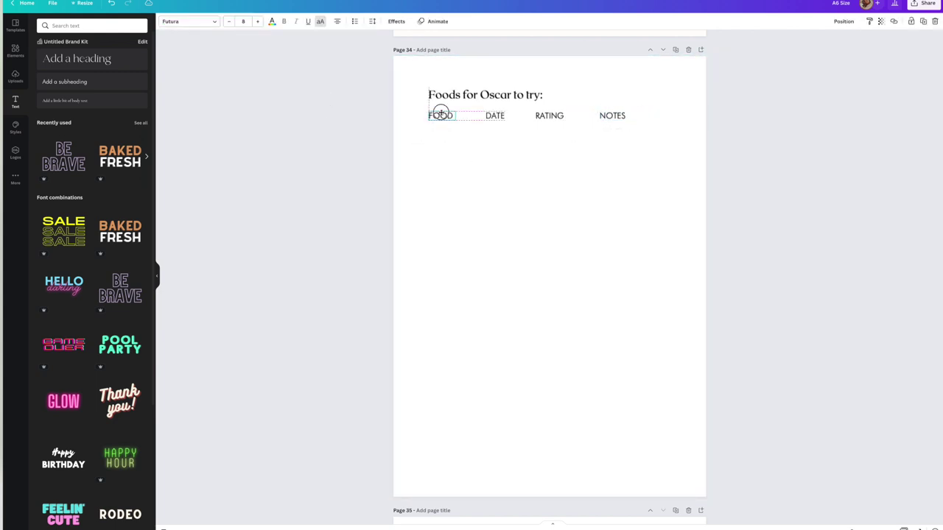
left_click(491, 143)
left_click_drag(497, 124, 506, 120)
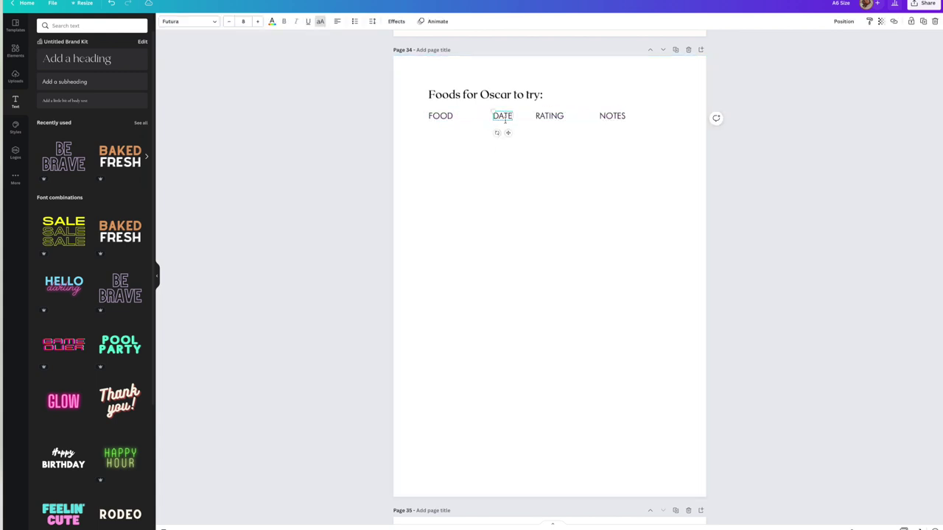
left_click(549, 116)
left_click(617, 143)
left_click_drag(612, 116, 592, 115)
left_click(825, 158)
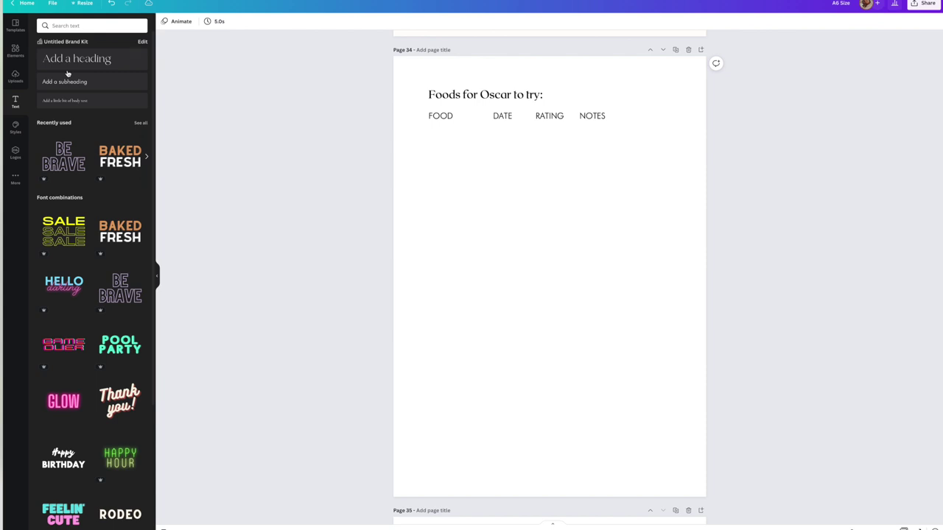
Step: Search Elements for 'lines' and add a plain black horizontal line to page 34
left_click(81, 25)
type("line")
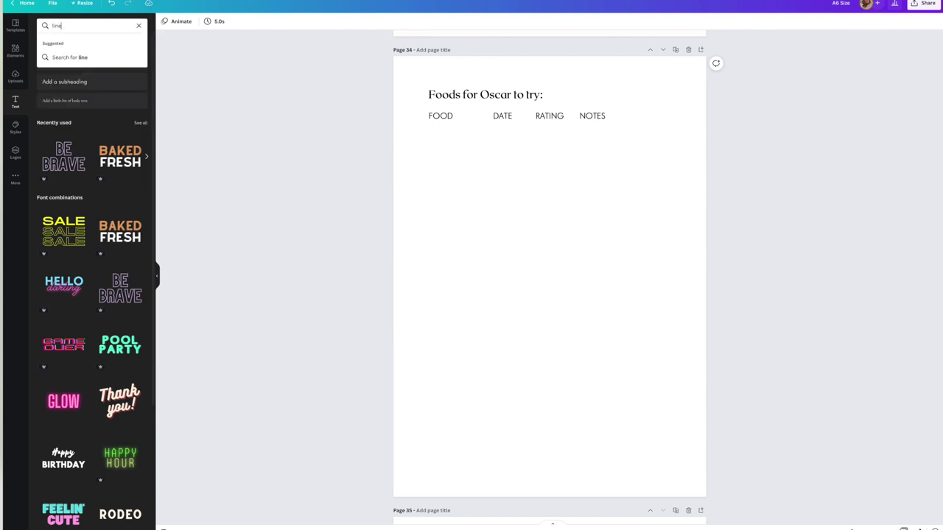
left_click(56, 57)
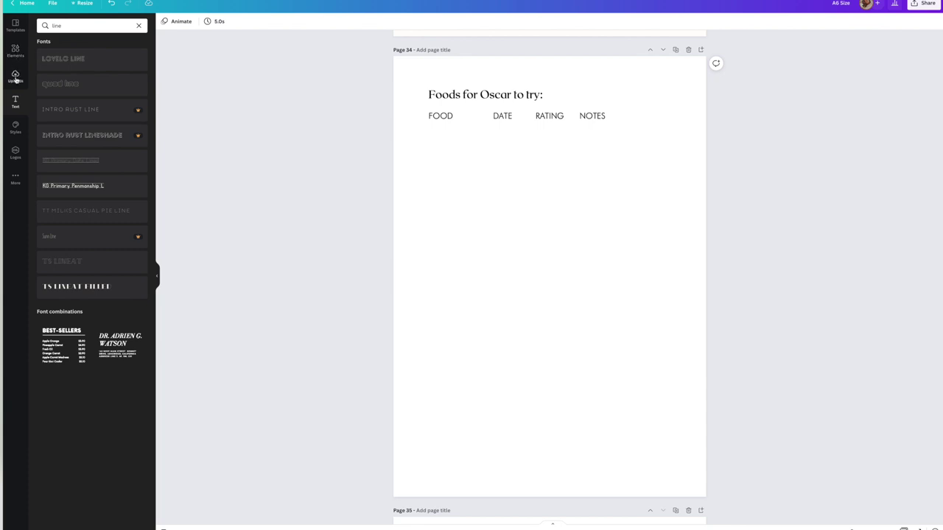
left_click(15, 50)
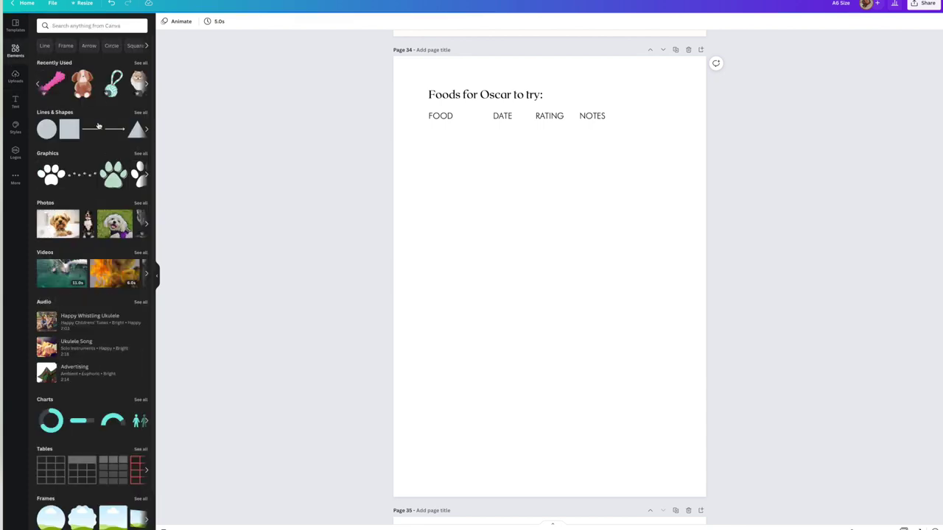
left_click(100, 25)
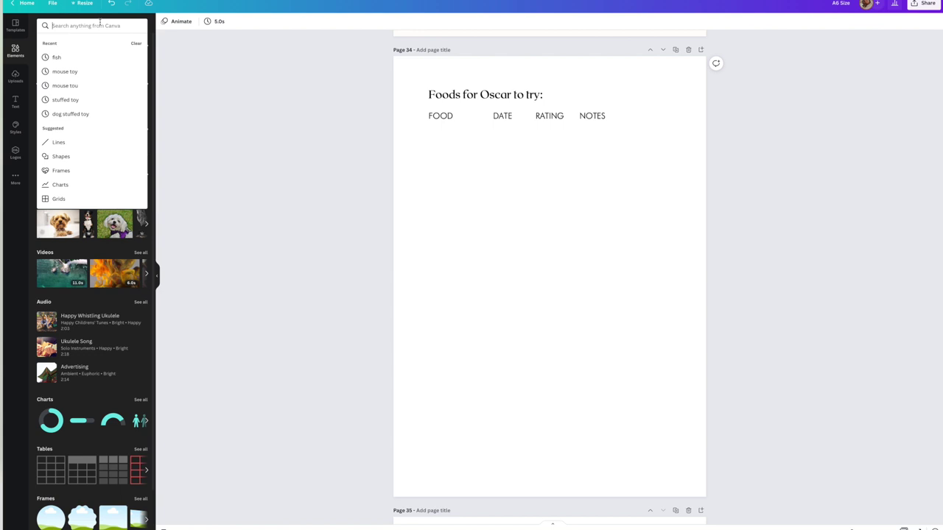
type("lines")
key("Return")
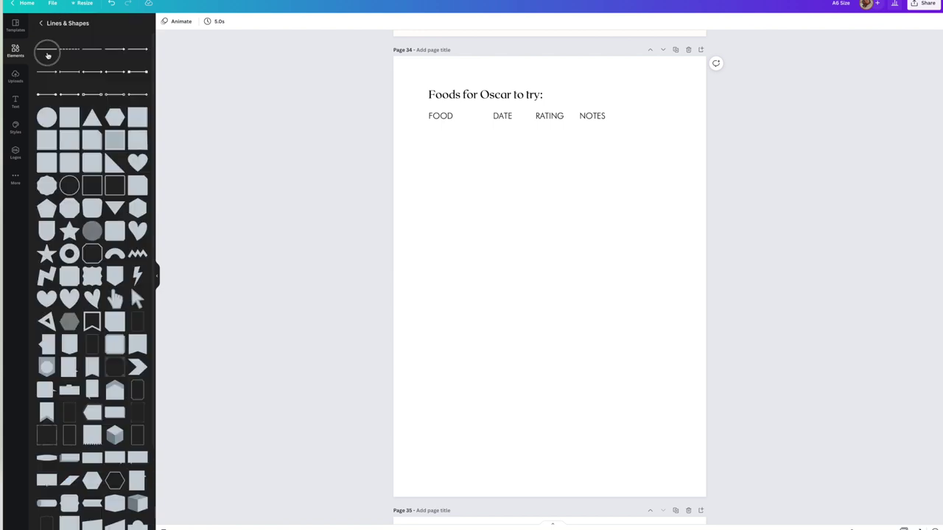
left_click(48, 55)
left_click(528, 340)
left_click(527, 277)
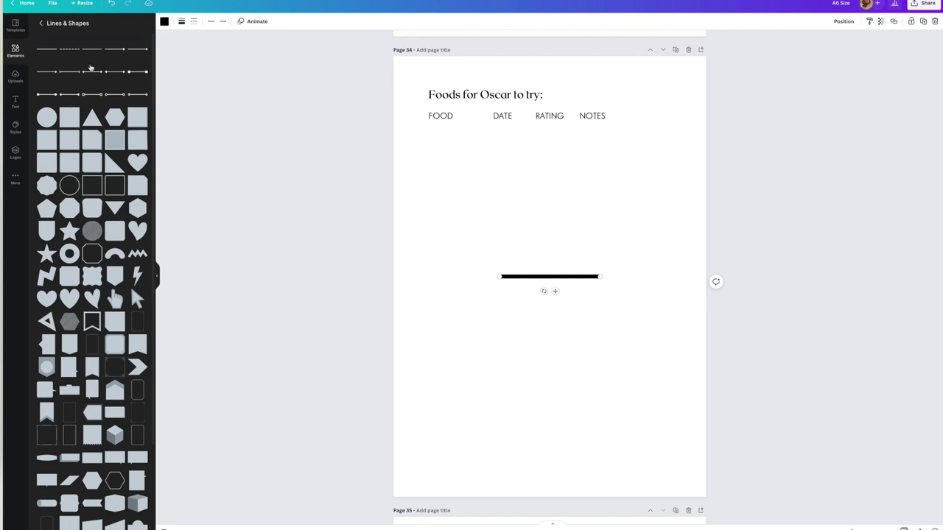
Step: Reduce the line's weight and recolour it dark grey
left_click(181, 20)
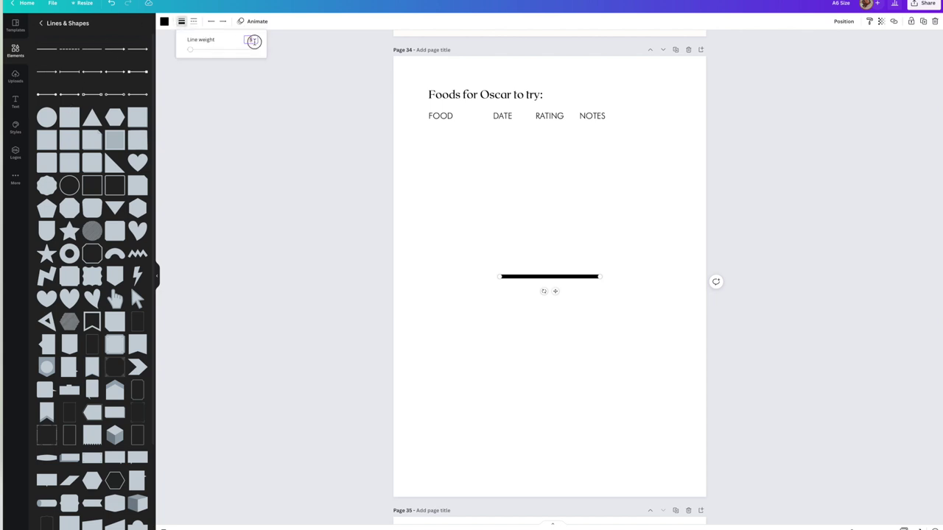
key("Return")
left_click(590, 215)
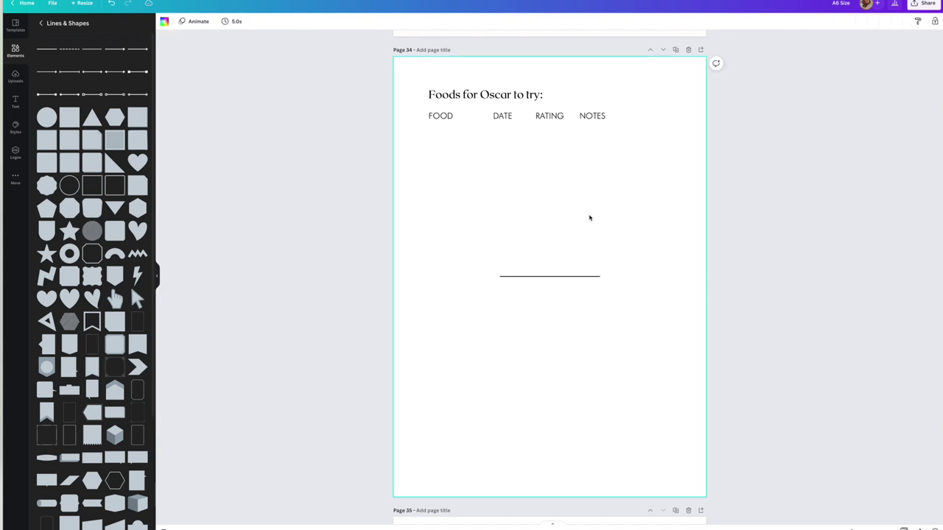
left_click(573, 278)
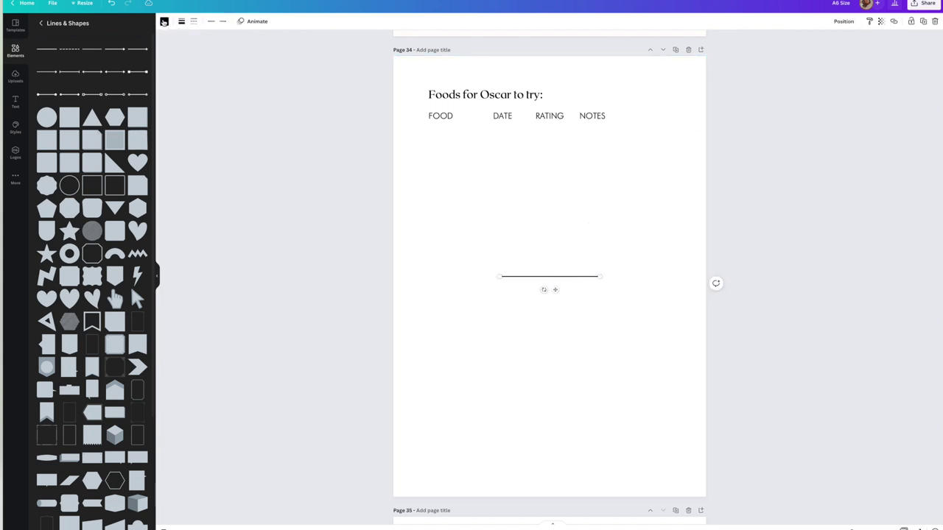
left_click(164, 21)
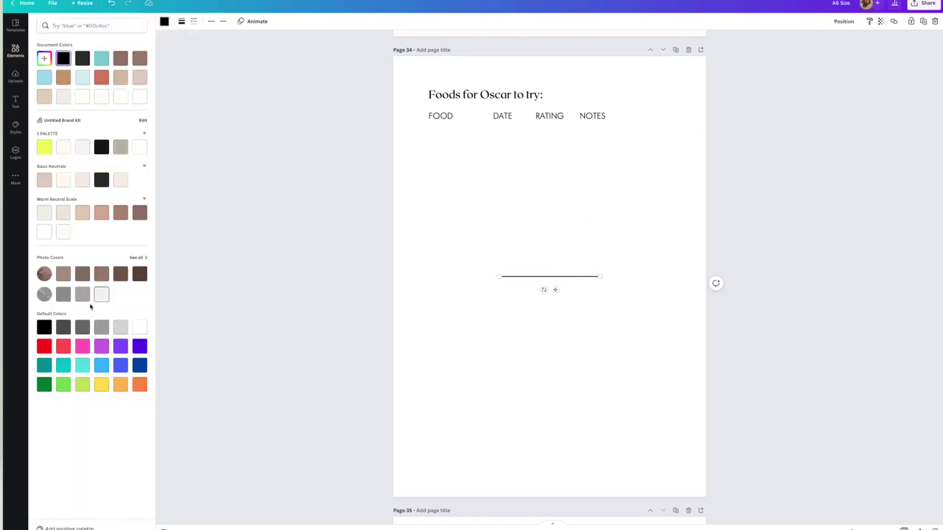
left_click(81, 328)
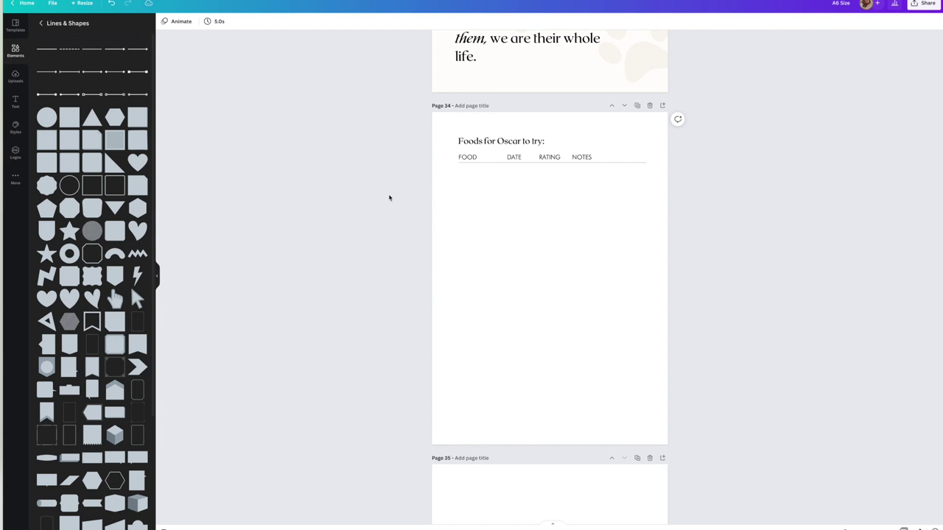
Step: Duplicate the divider into three lines, centre them horizontally and tidy up their spacing
left_click(495, 167)
key("ctrl+d")
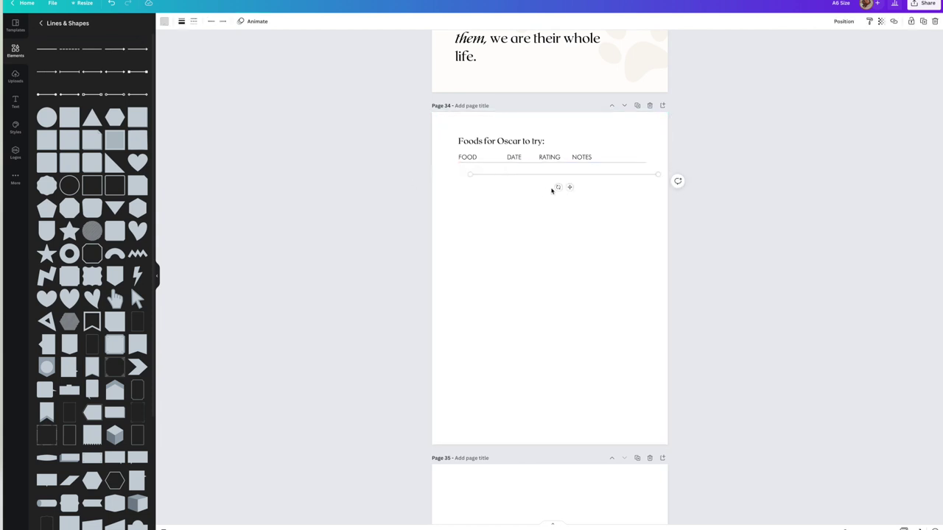
mouse_move(570, 187)
left_mouse_down()
mouse_move(557, 184)
mouse_move(560, 196)
mouse_move(570, 188)
mouse_move(560, 201)
left_mouse_up()
left_click(658, 223)
left_click_drag(684, 222, 638, 154)
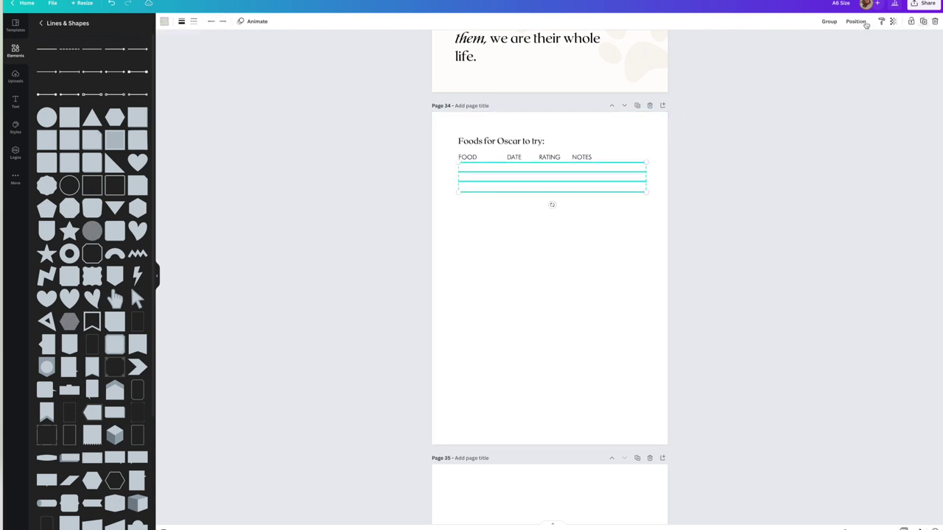
left_click(863, 24)
left_click(826, 104)
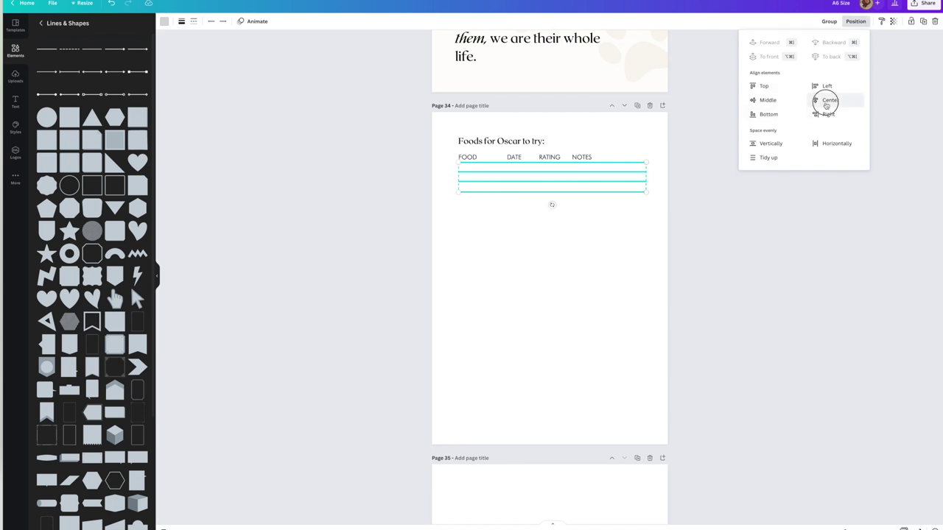
left_click(769, 158)
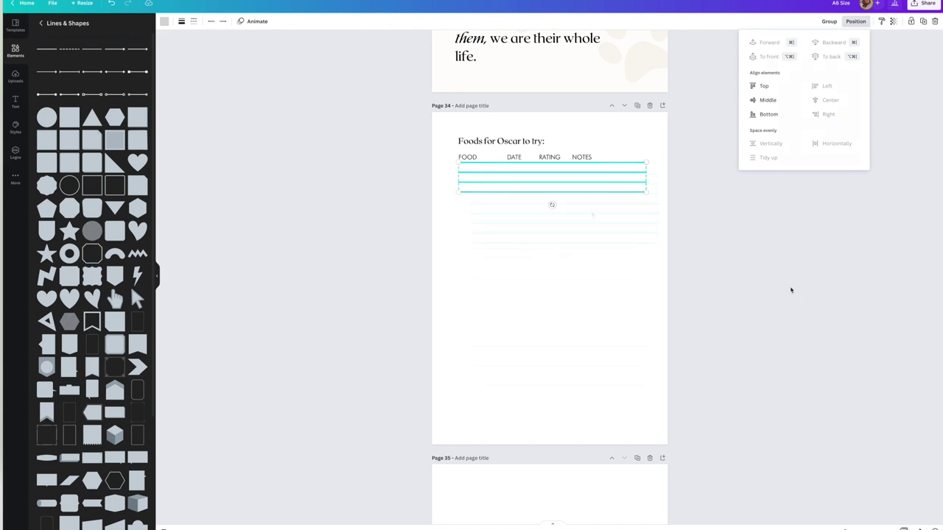
Step: Extend the ruled lines toward the page bottom, delete the extra line and re-space them evenly
left_click_drag(592, 213, 579, 435)
left_click(689, 451)
left_click_drag(412, 424, 519, 457)
key("Delete")
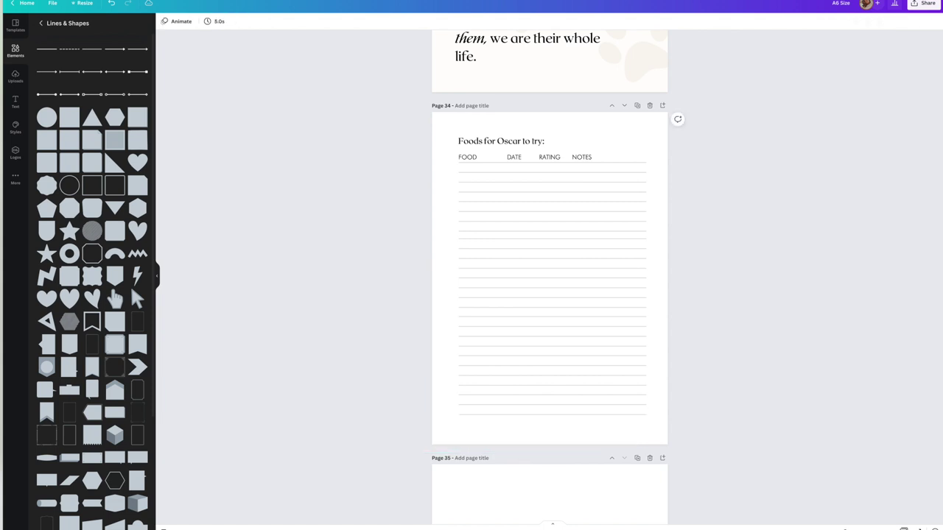
left_click_drag(732, 427, 625, 144)
left_click(856, 21)
left_click(769, 158)
left_click_drag(588, 214, 588, 215)
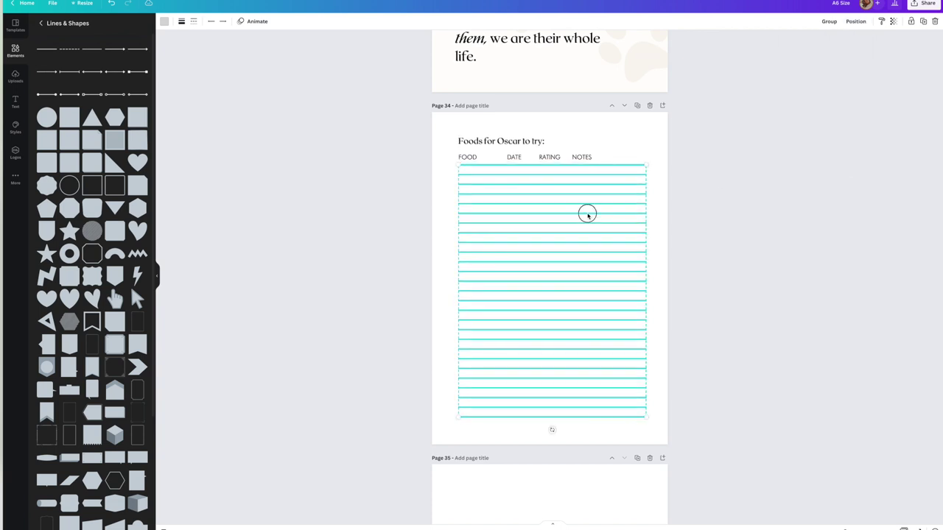
Step: Add vertical column dividers between the FOOD, DATE, RATING and NOTES columns
left_click(764, 192)
left_click_drag(743, 181, 518, 242)
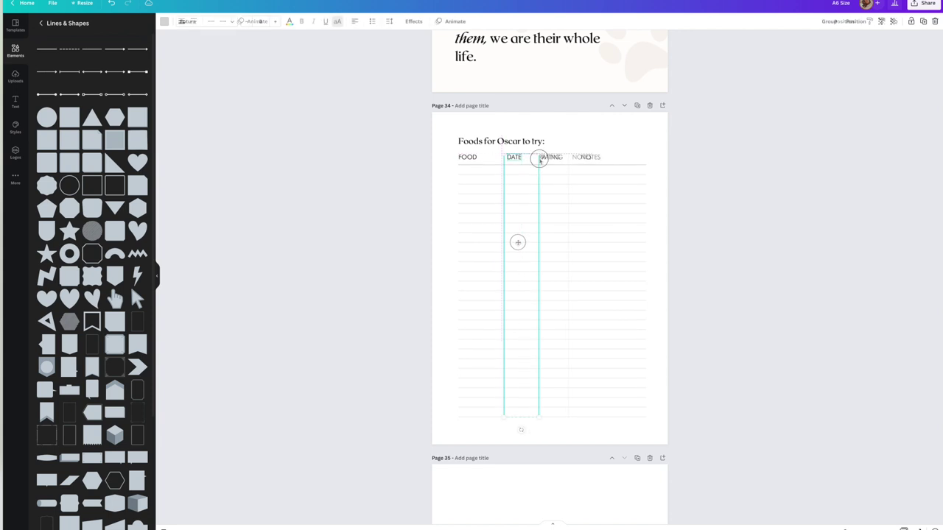
left_click_drag(539, 159, 572, 163)
left_click(586, 159, "shift")
left_click_drag(567, 164, 571, 162)
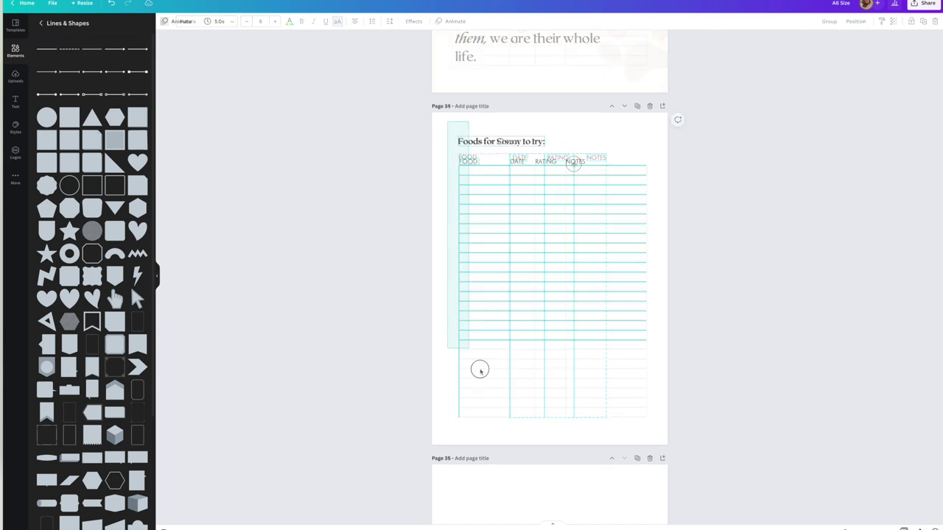
Step: Nudge the duplicated 'Foods for Sonny to try:' table on page 35 slightly left
left_click_drag(480, 373, 658, 436)
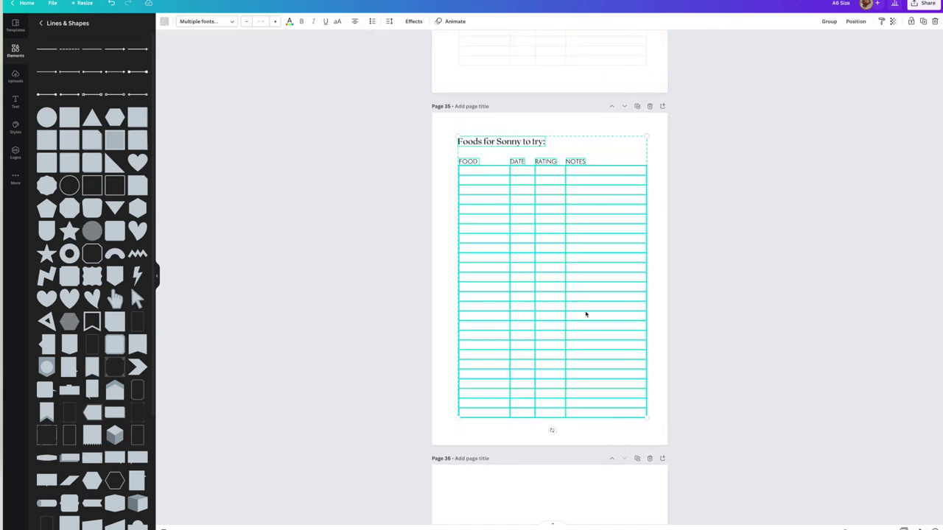
left_click_drag(585, 312, 584, 311)
left_click(344, 226)
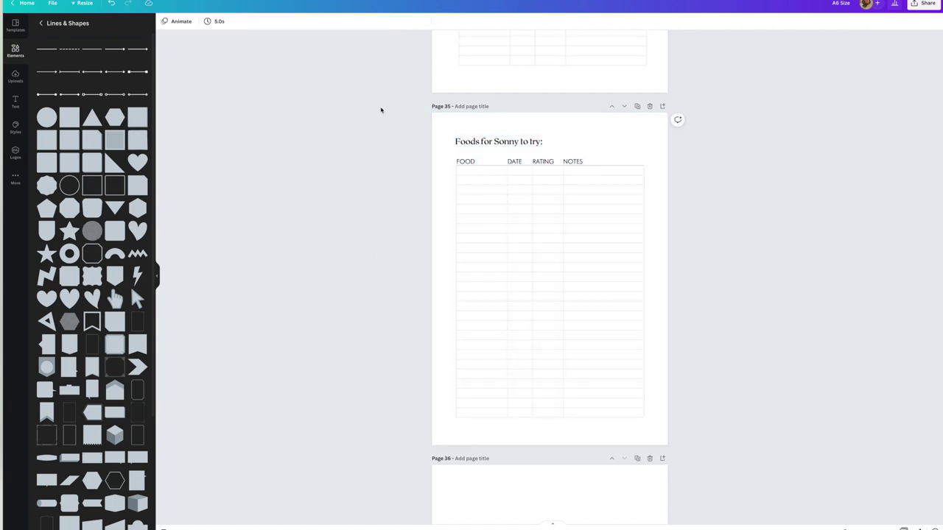
left_click_drag(438, 133, 631, 418)
Step: Shift the page 34 log slightly to the right
left_click(317, 238)
scroll(317, 238, "up", 5)
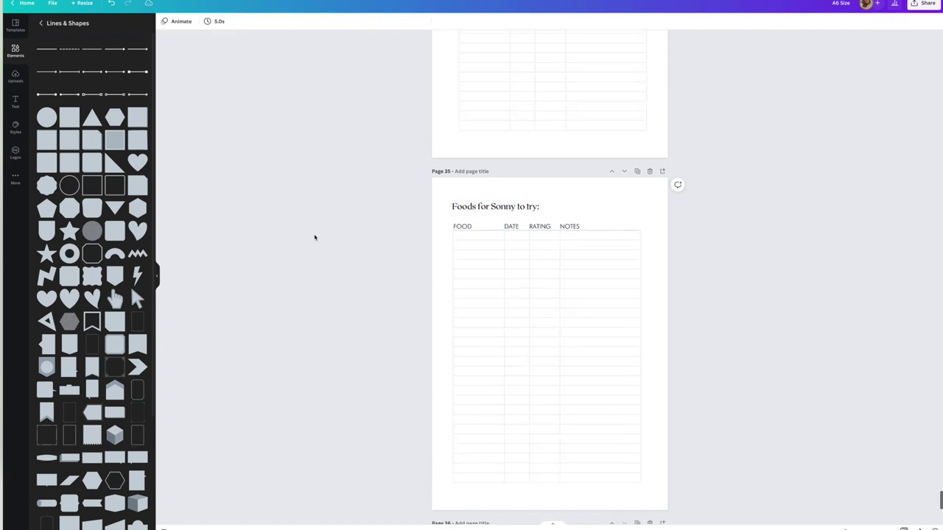
left_click_drag(433, 127, 640, 419)
left_click(387, 335)
Step: Zoom in on the page 34 table and inspect its right vertical column line
key("super+equal")
key("super+equal")
key("super+equal")
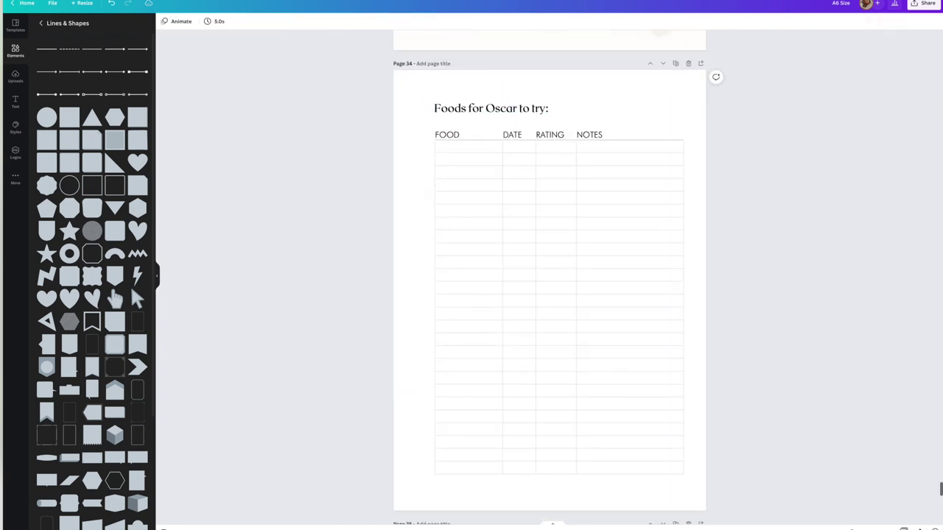
scroll(460, 296, "up", 5)
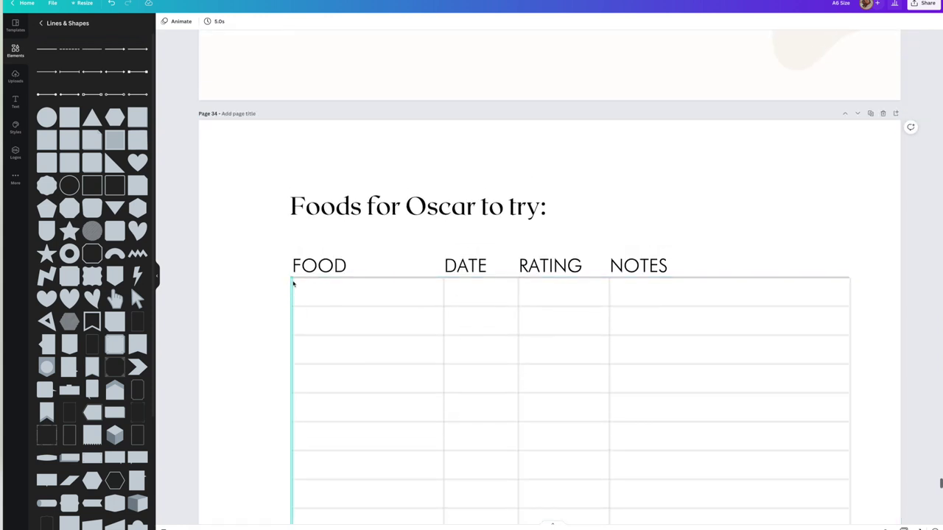
left_click(852, 293)
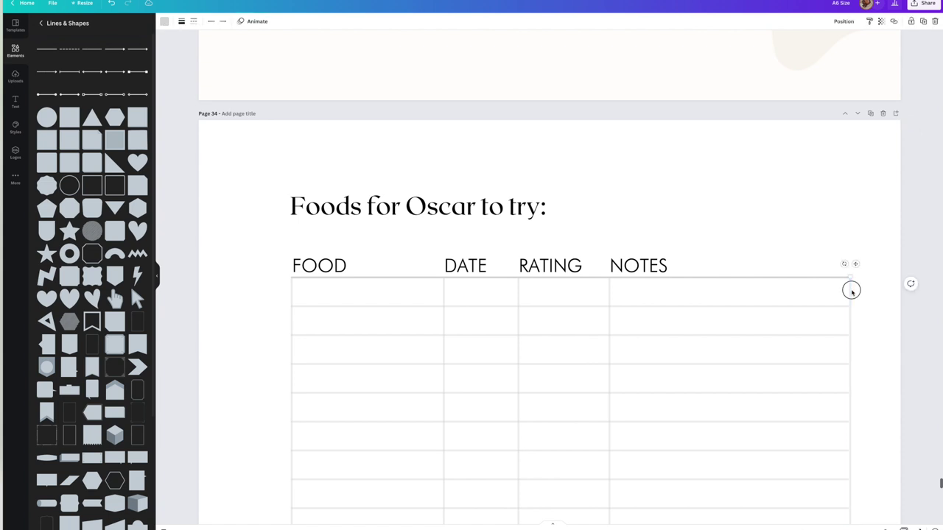
scroll(864, 346, "down", 10)
left_click(867, 398)
left_click(852, 406)
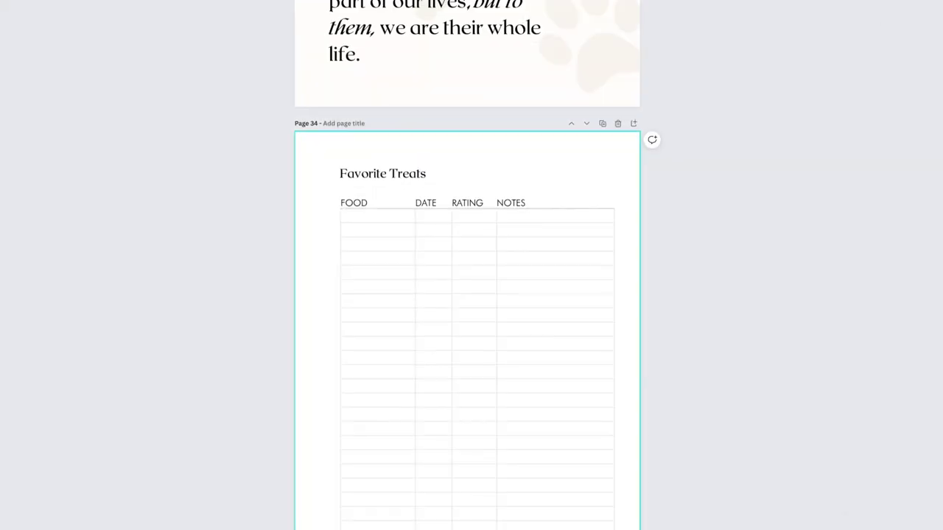
Step: Delete an extra column line and align the two remaining lines at the table's right edge
left_click(359, 129)
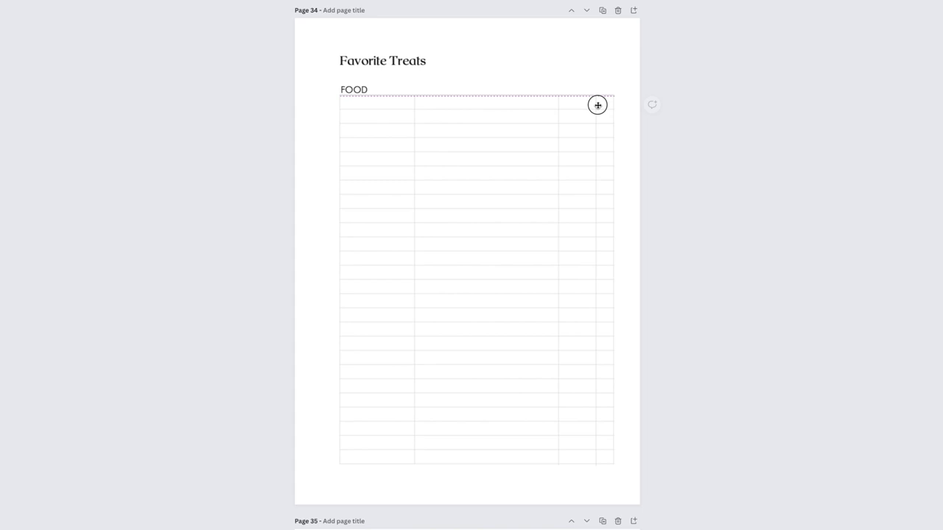
mouse_move(597, 103)
left_mouse_down()
mouse_move(560, 106)
mouse_move(586, 105)
left_mouse_up()
left_click(415, 103)
key("Delete")
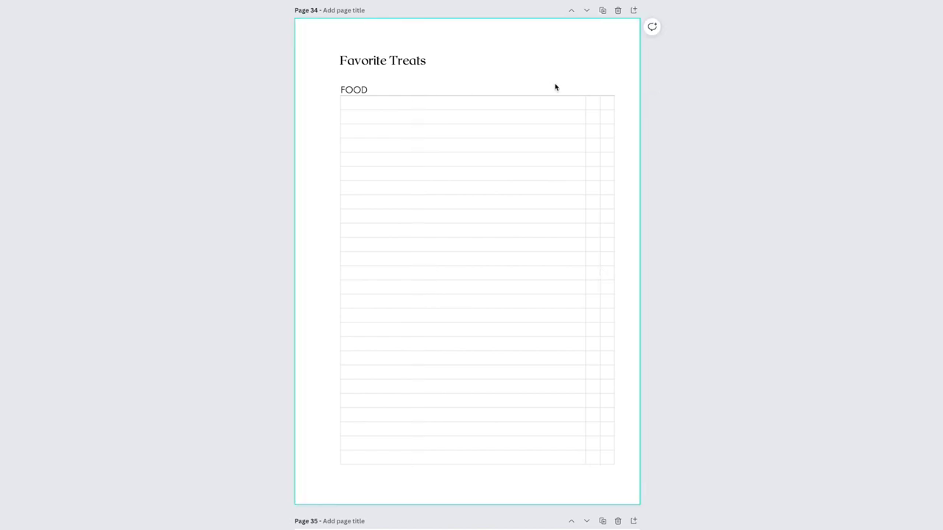
left_click(598, 112)
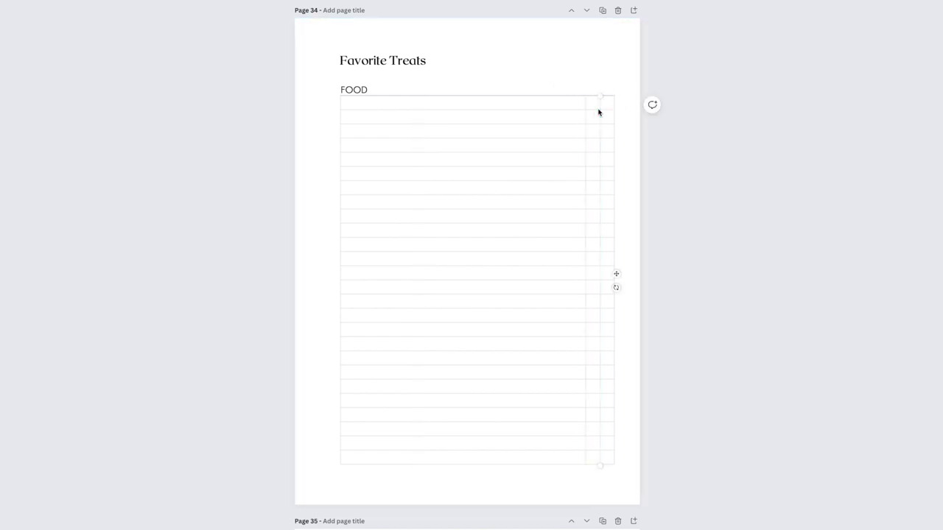
left_click(588, 105, "shift")
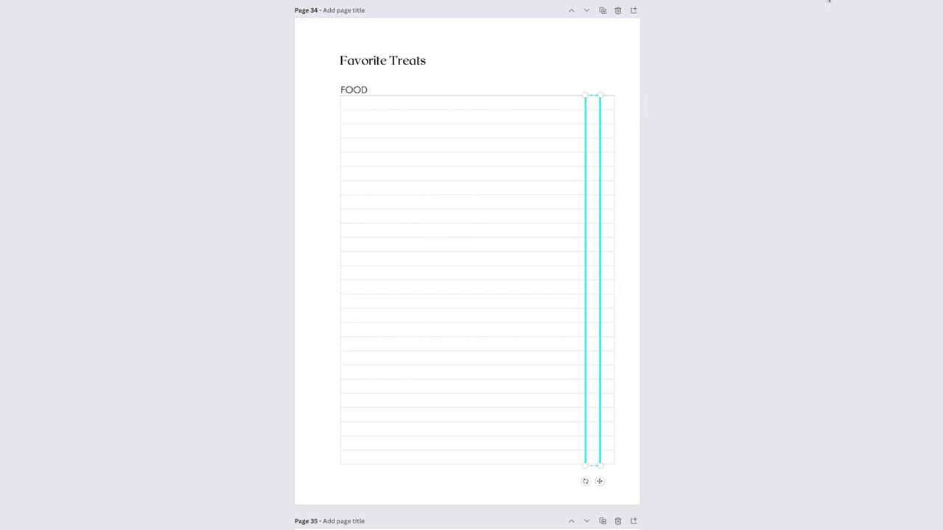
left_click(839, 2)
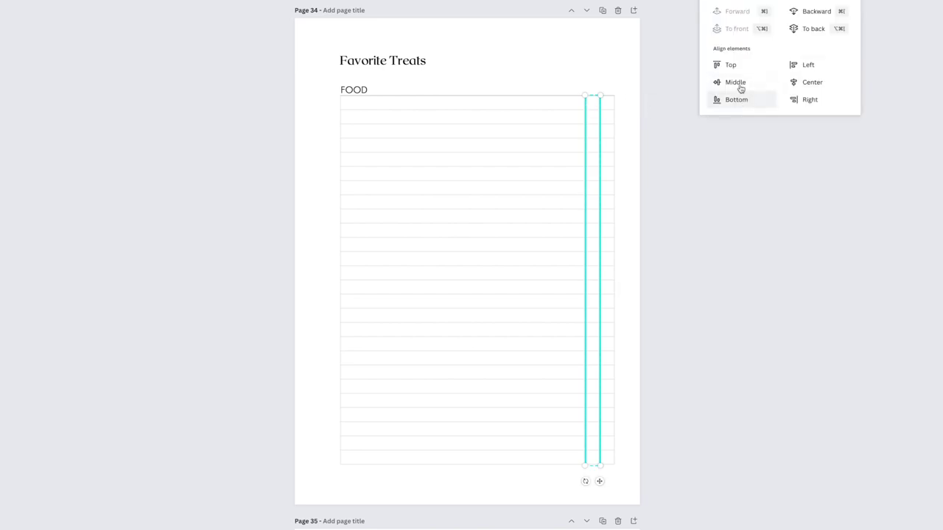
left_click(807, 99)
Step: Correct the header text to read 'BRAND + FLAVOR'
key("super+z")
key("super+z")
key("super+z")
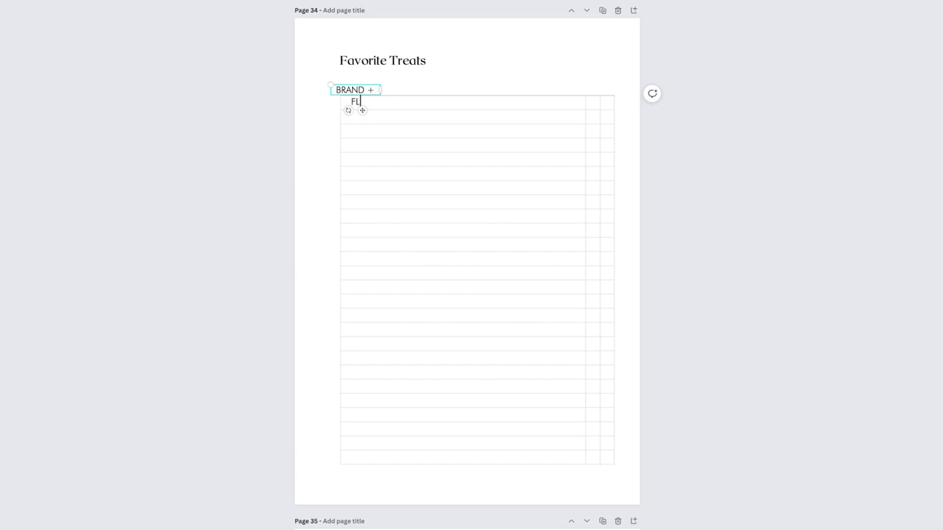
key("BackSpace")
key("BackSpace")
type("AVOR")
left_click(656, 190)
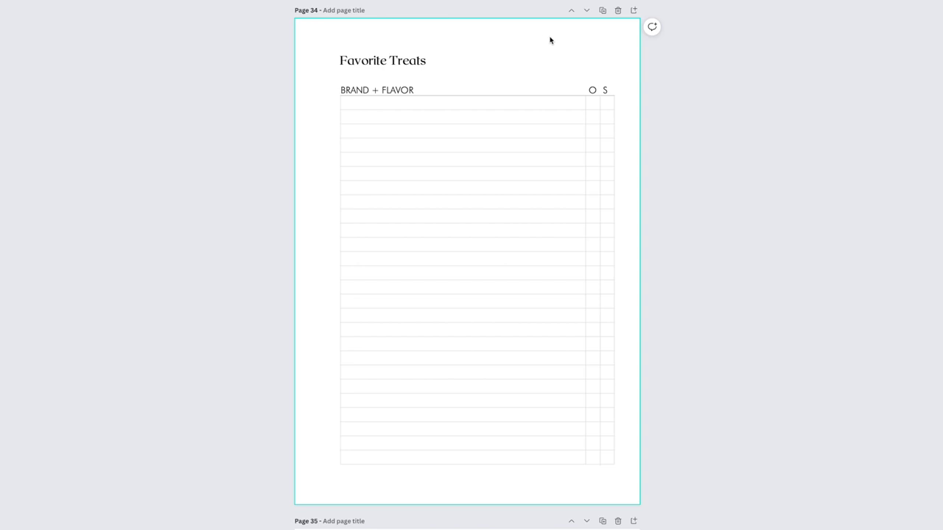
Step: Duplicate the Favorite Treats page and retitle the copy 'Vet Visits'
left_click(605, 12)
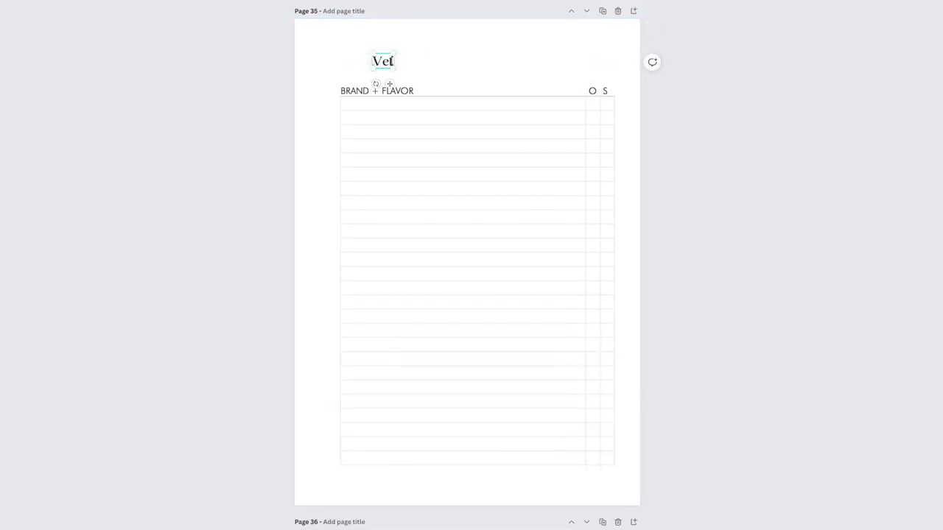
type("Visits")
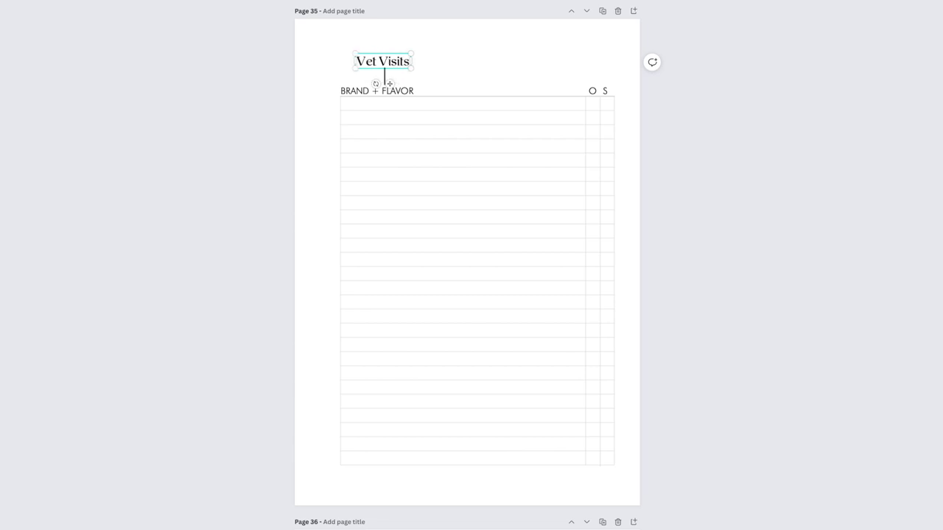
left_click_drag(386, 61, 371, 60)
Step: Replace the BRAND + FLAVOR header with 'DATE' and move it to the row's left end
left_click(379, 94)
left_click(380, 93)
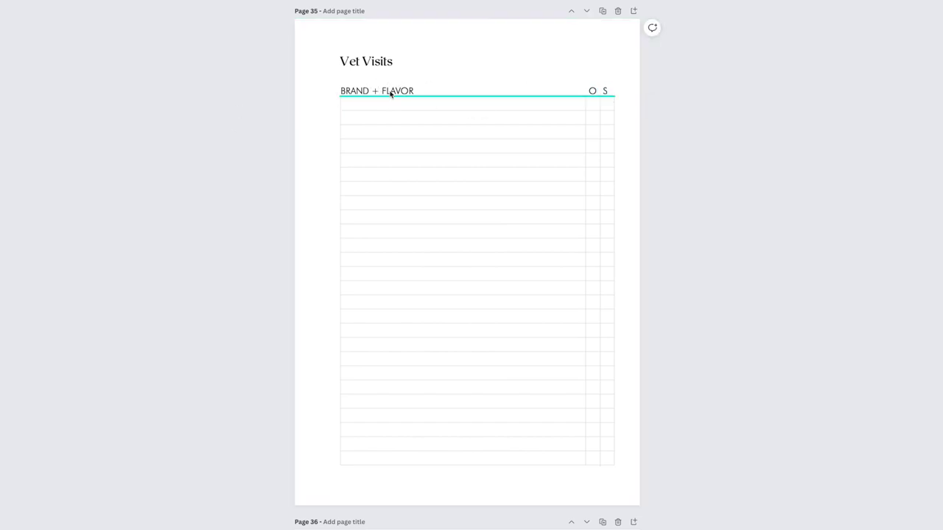
left_click(391, 91)
left_click(396, 91)
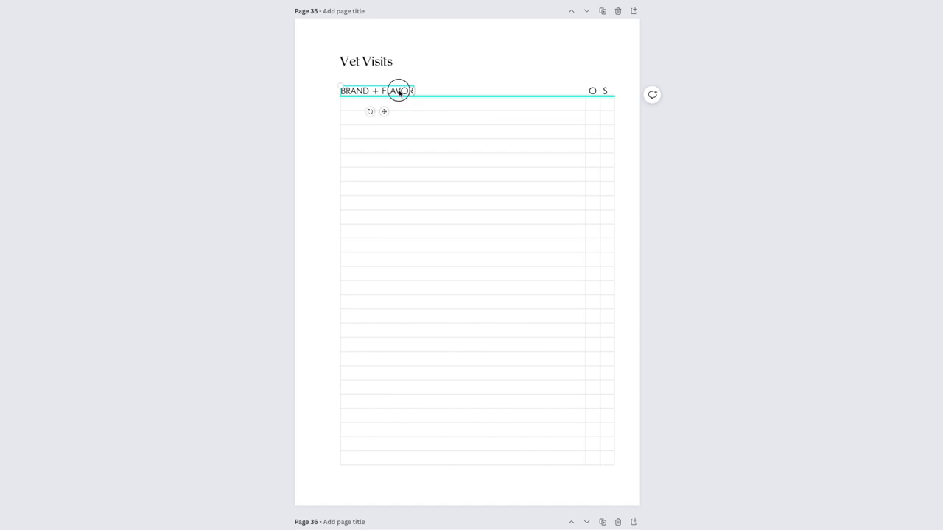
double_click(406, 86)
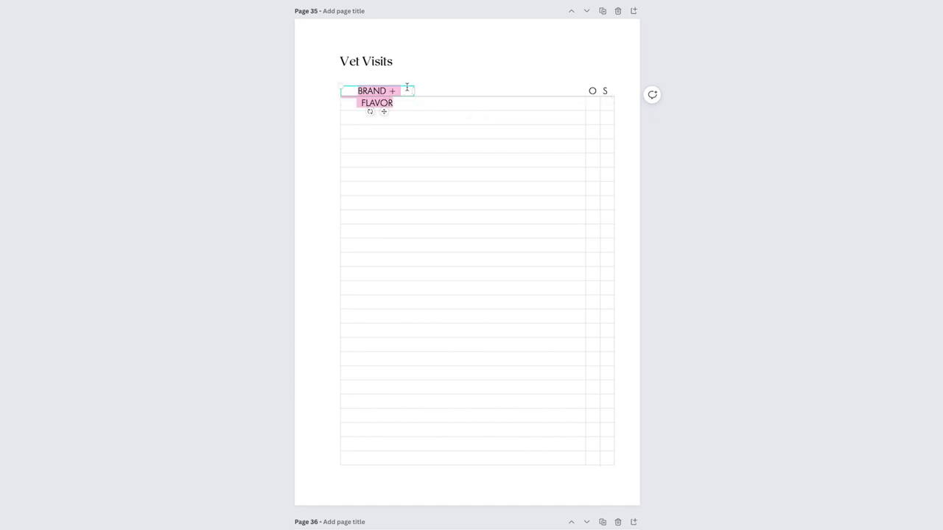
type("DATE")
left_click(431, 75)
left_click(421, 67)
left_click(379, 92)
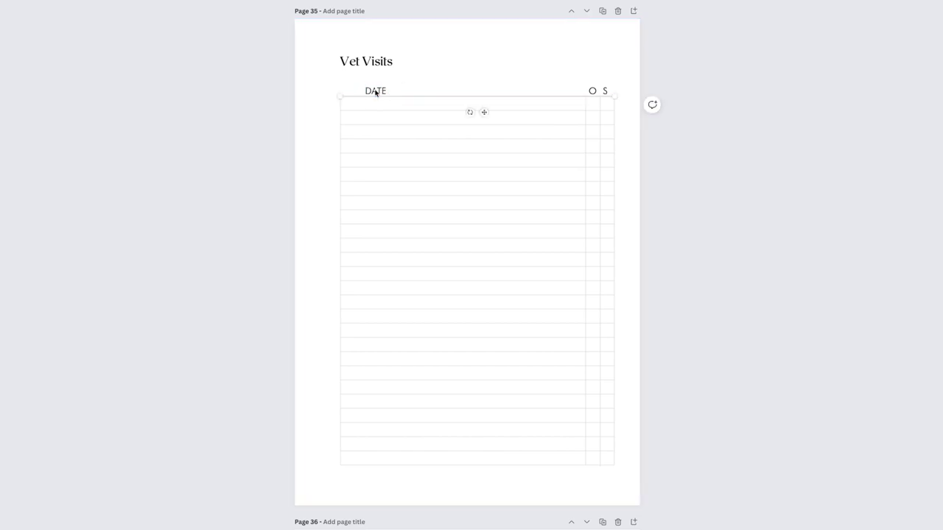
left_click(375, 91)
left_click_drag(375, 90, 351, 88)
Step: Move the Vet Visits table up and slightly left on the page
left_click_drag(548, 443, 541, 391)
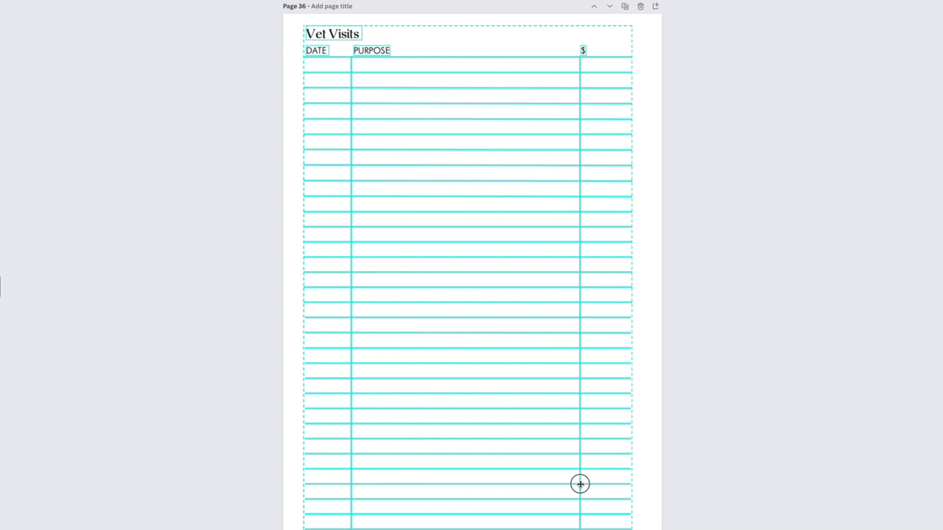
left_click(671, 65)
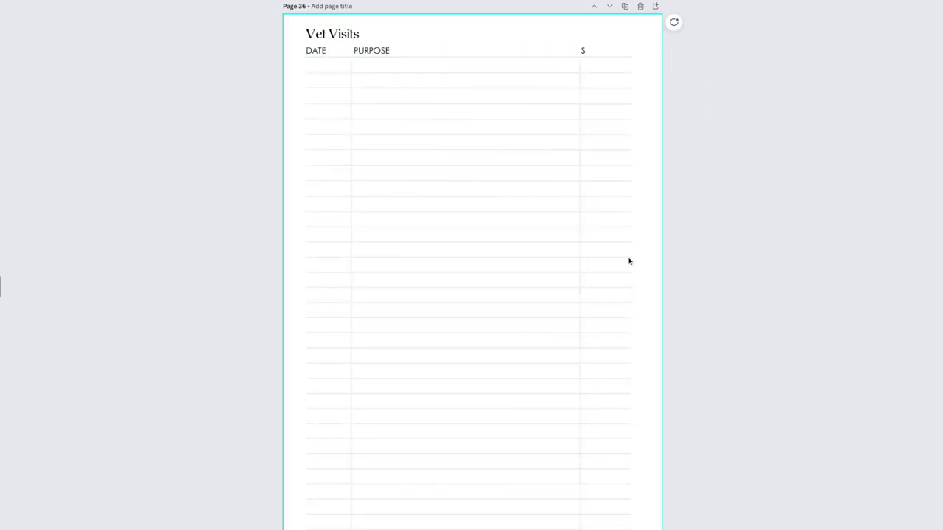
left_click_drag(652, 528, 310, 45)
left_click(210, 99)
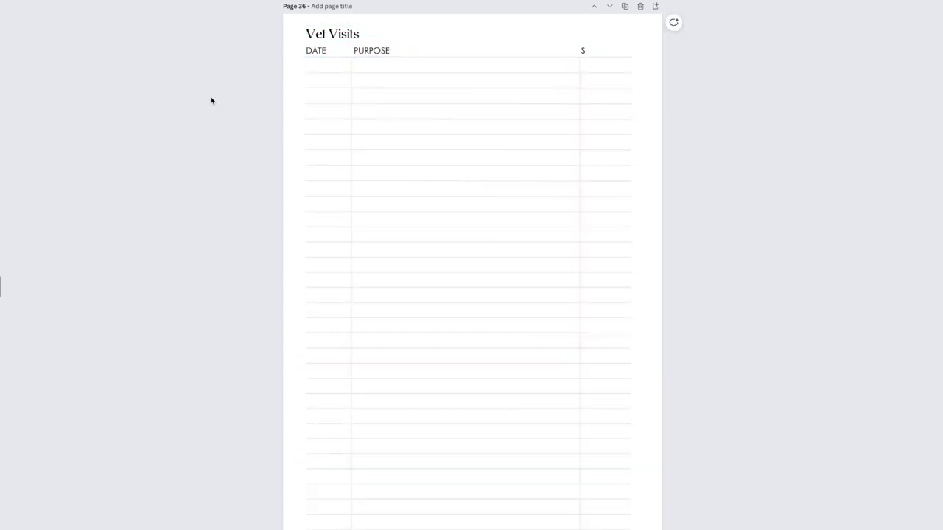
Step: Resize the bone icon beside Favorite Treats and recolour it a light shade
scroll(211, 100, "up", 10)
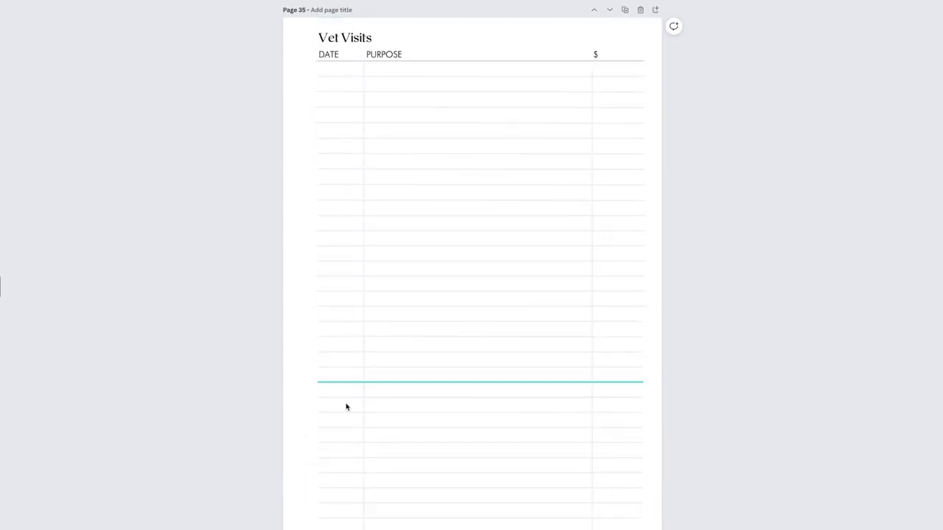
scroll(346, 406, "down", 5)
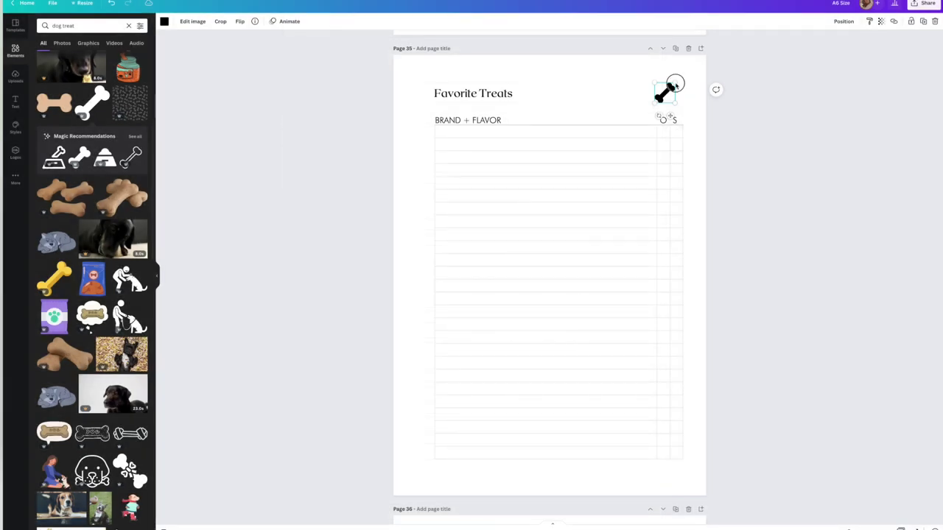
left_click_drag(673, 84, 671, 94)
left_click(165, 21)
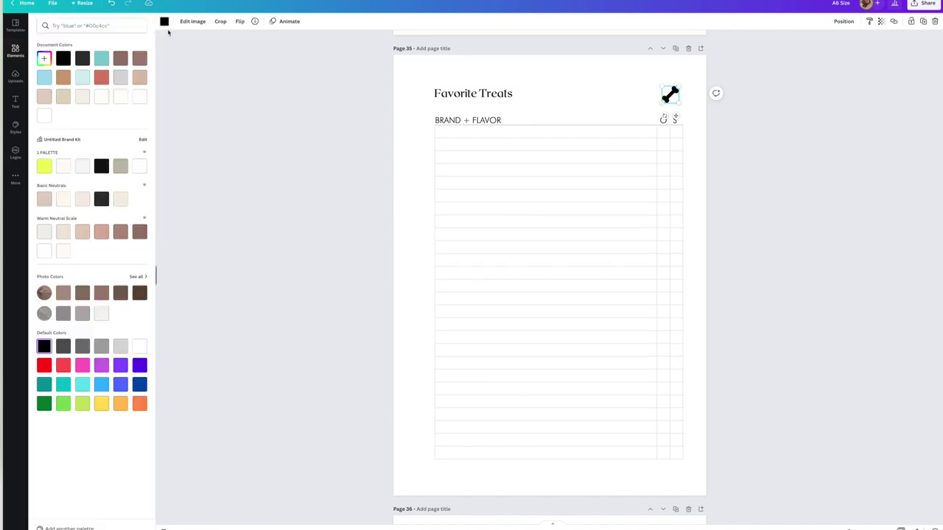
left_click(81, 97)
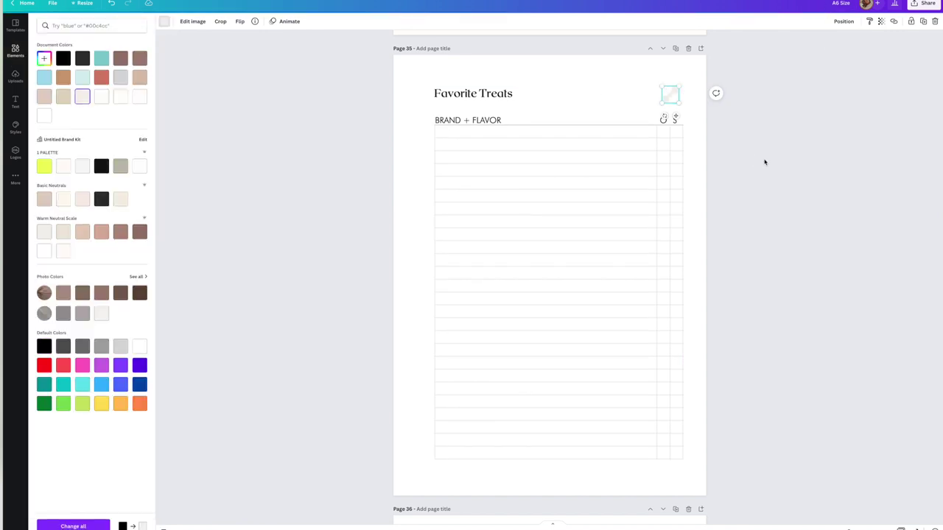
left_click(765, 162)
Step: Duplicate the page to create page 37
scroll(274, 176, "up", 2)
scroll(274, 175, "down", 6)
scroll(274, 176, "down", 4)
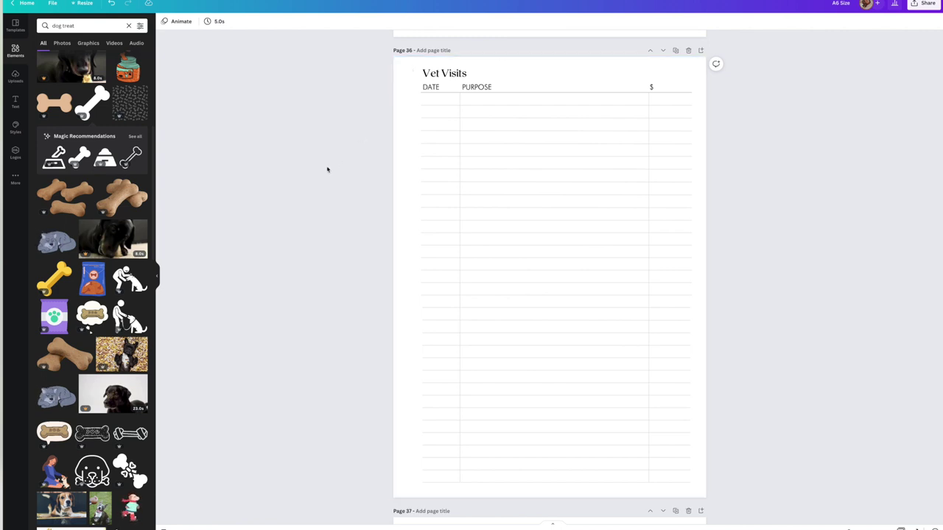
scroll(327, 170, "down", 8)
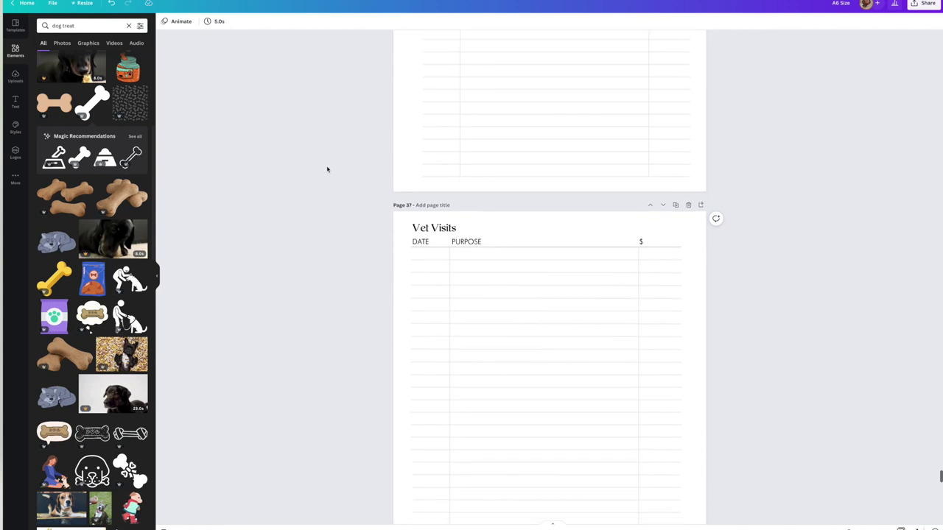
scroll(327, 169, "up", 20)
scroll(328, 170, "down", 3)
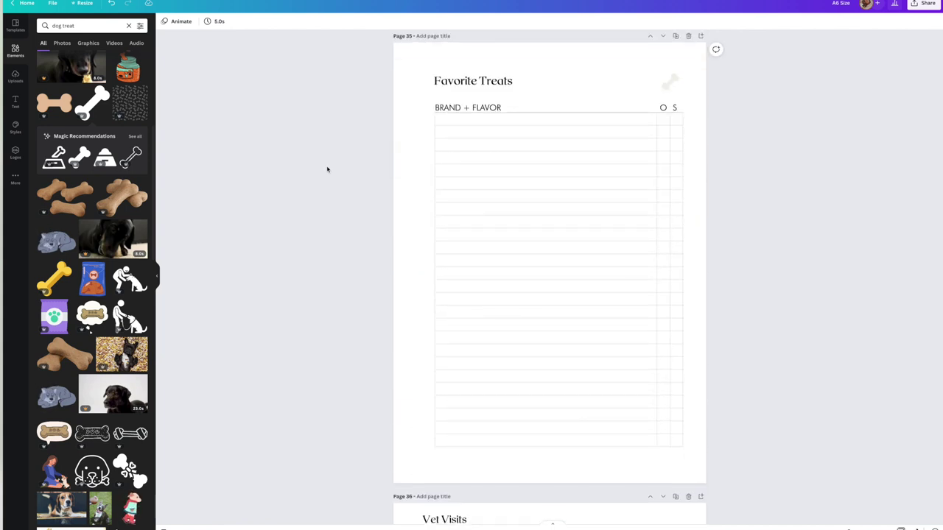
left_click(675, 35)
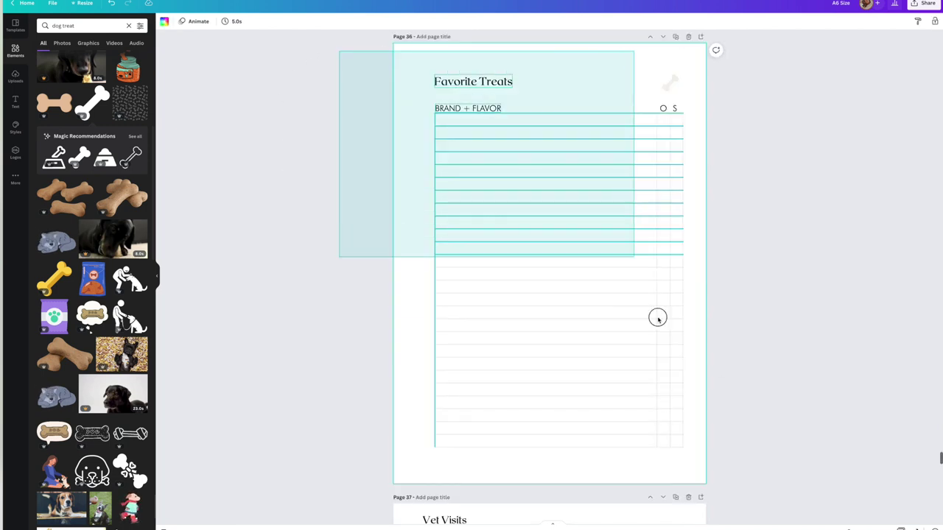